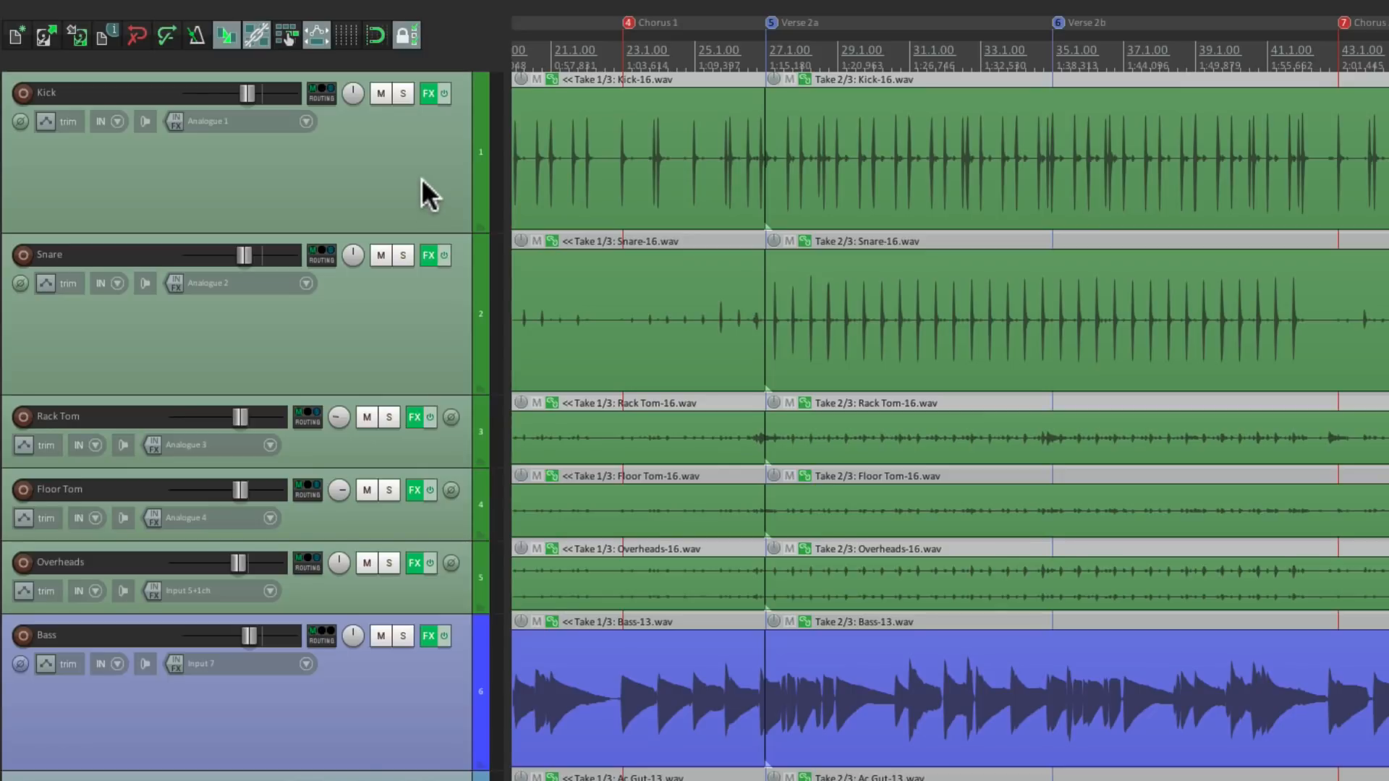
Step: Toggle the volume envelope on for the Kick track and for the Snare track, undoing each change
left_click(423, 181)
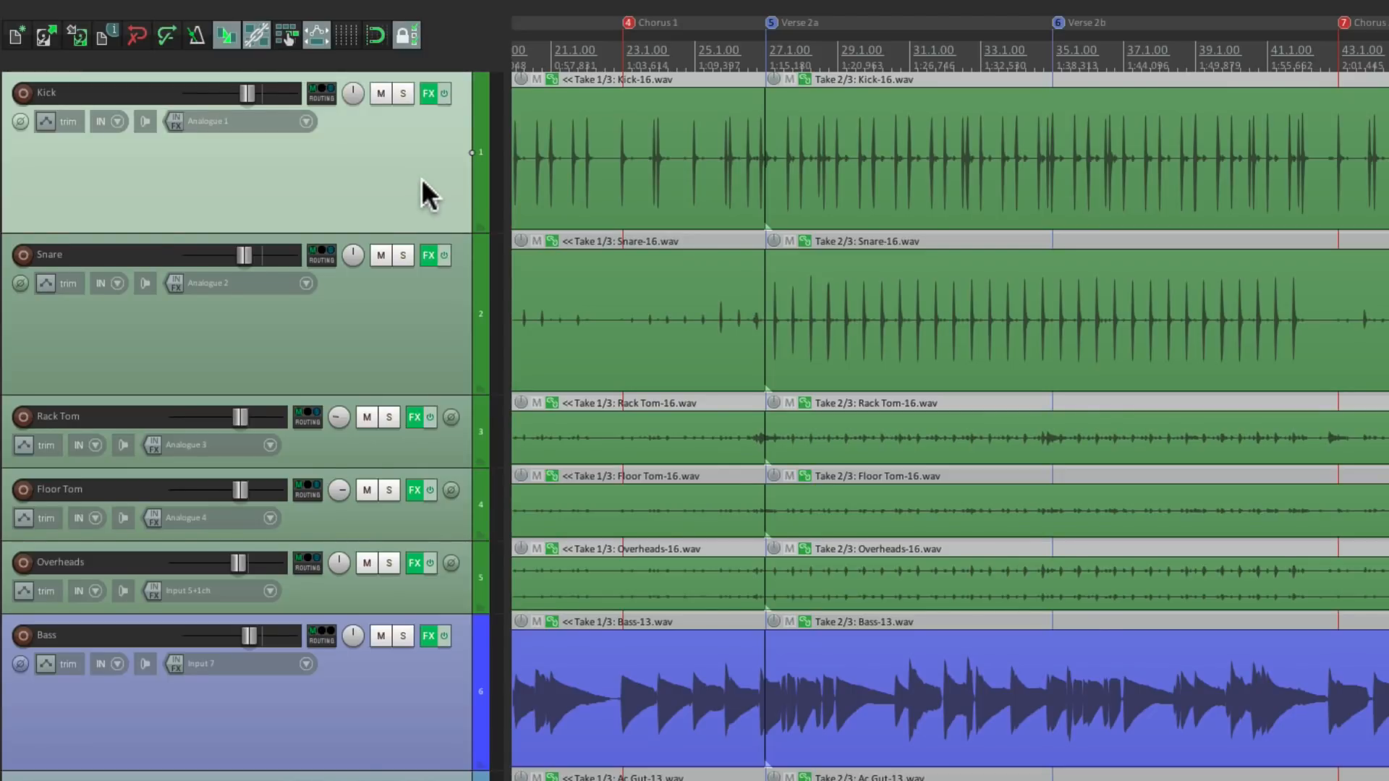
key("v")
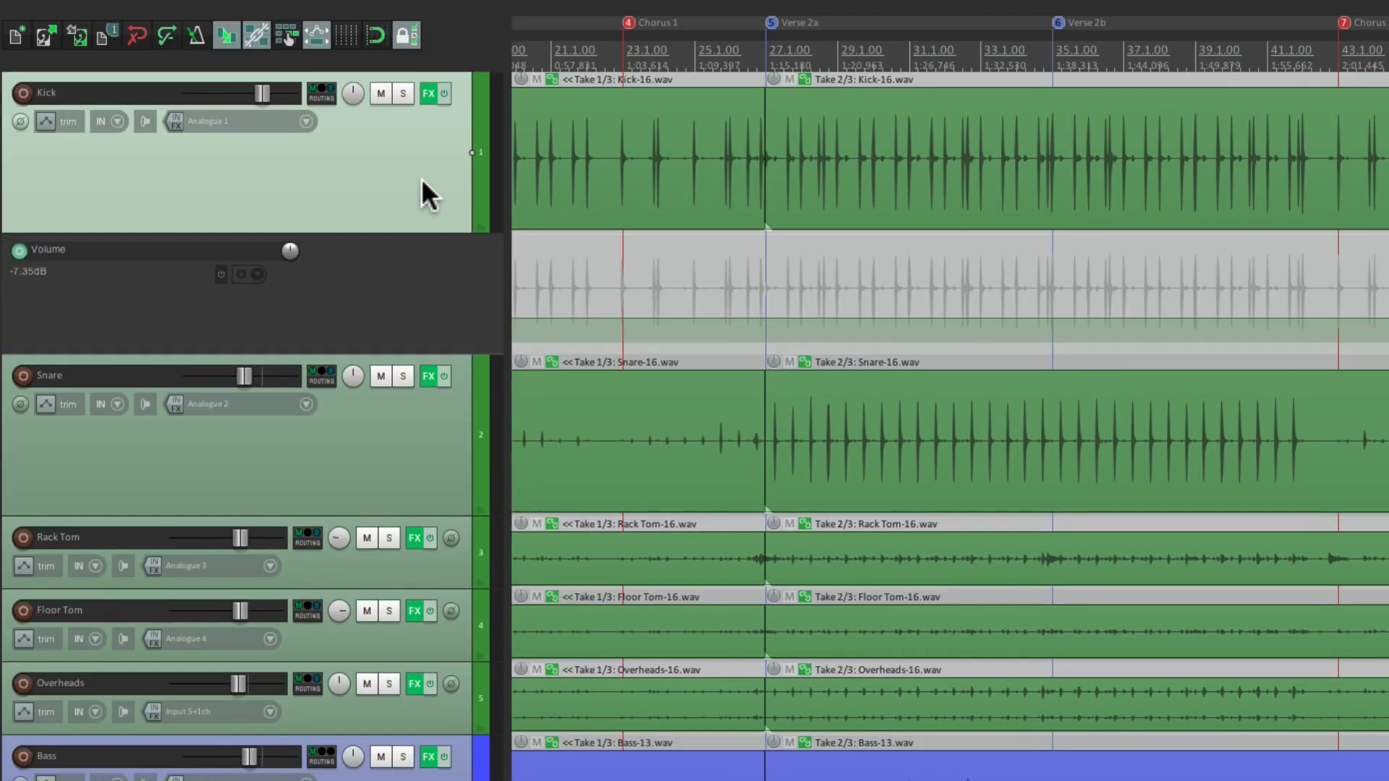
key("ctrl+z")
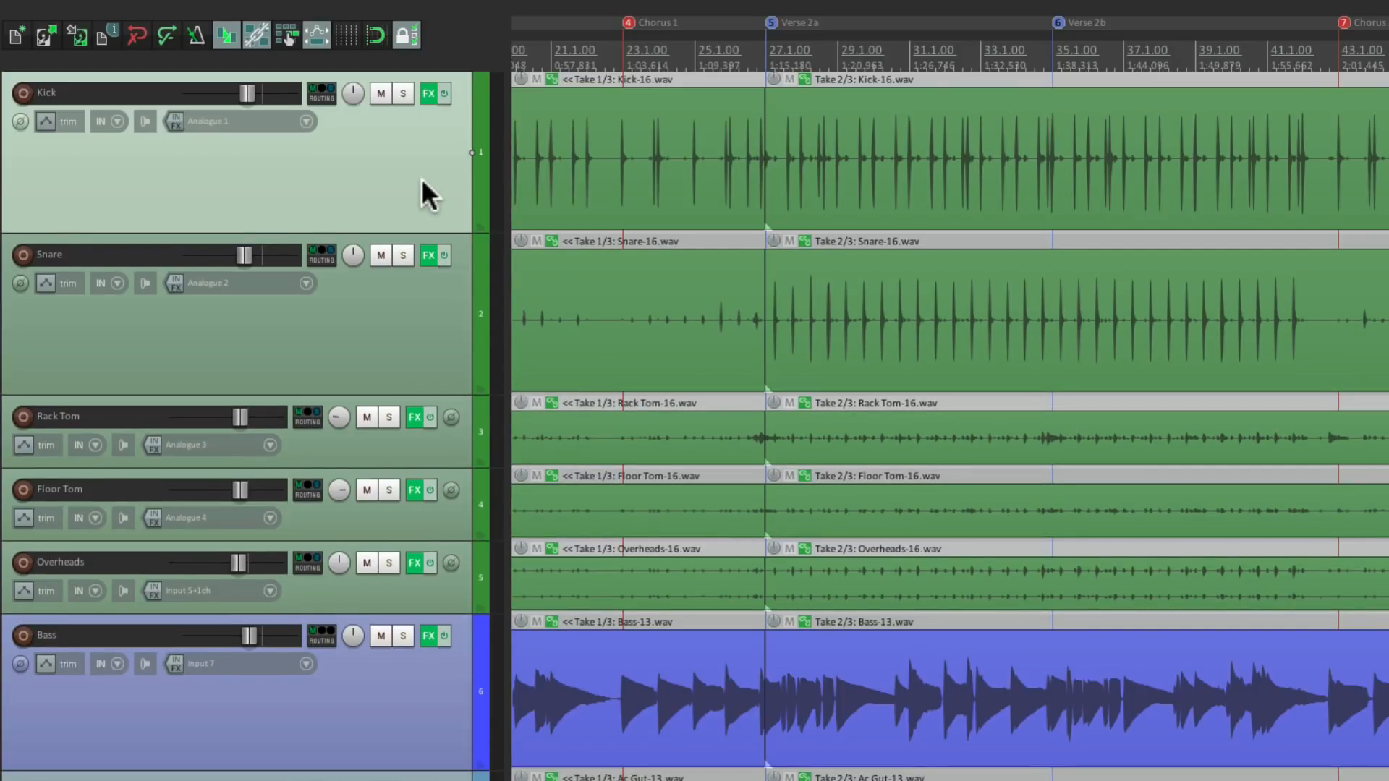
left_click(416, 290)
key("v")
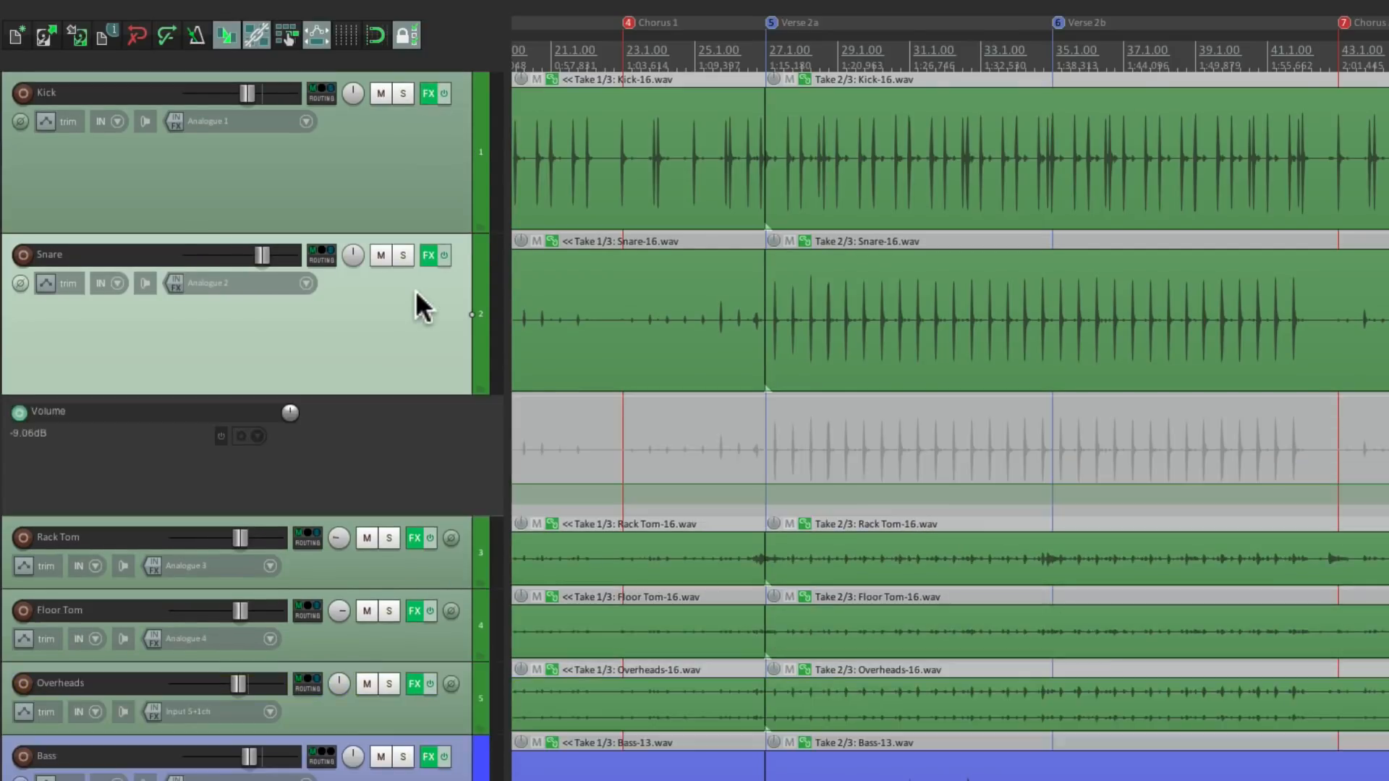
key("ctrl+z")
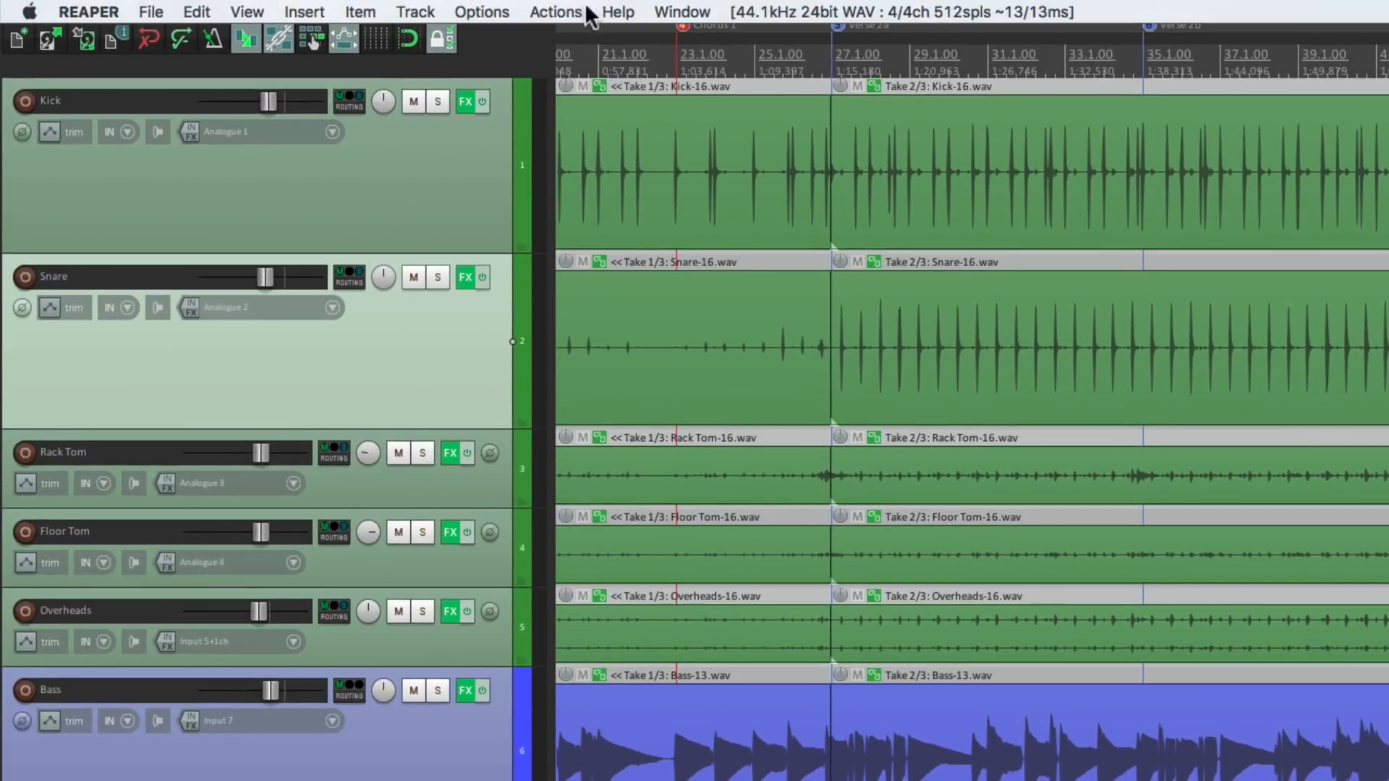
Step: Search the action list for "track under" and select the action "Track: Select track under mouse"
left_click(509, 14)
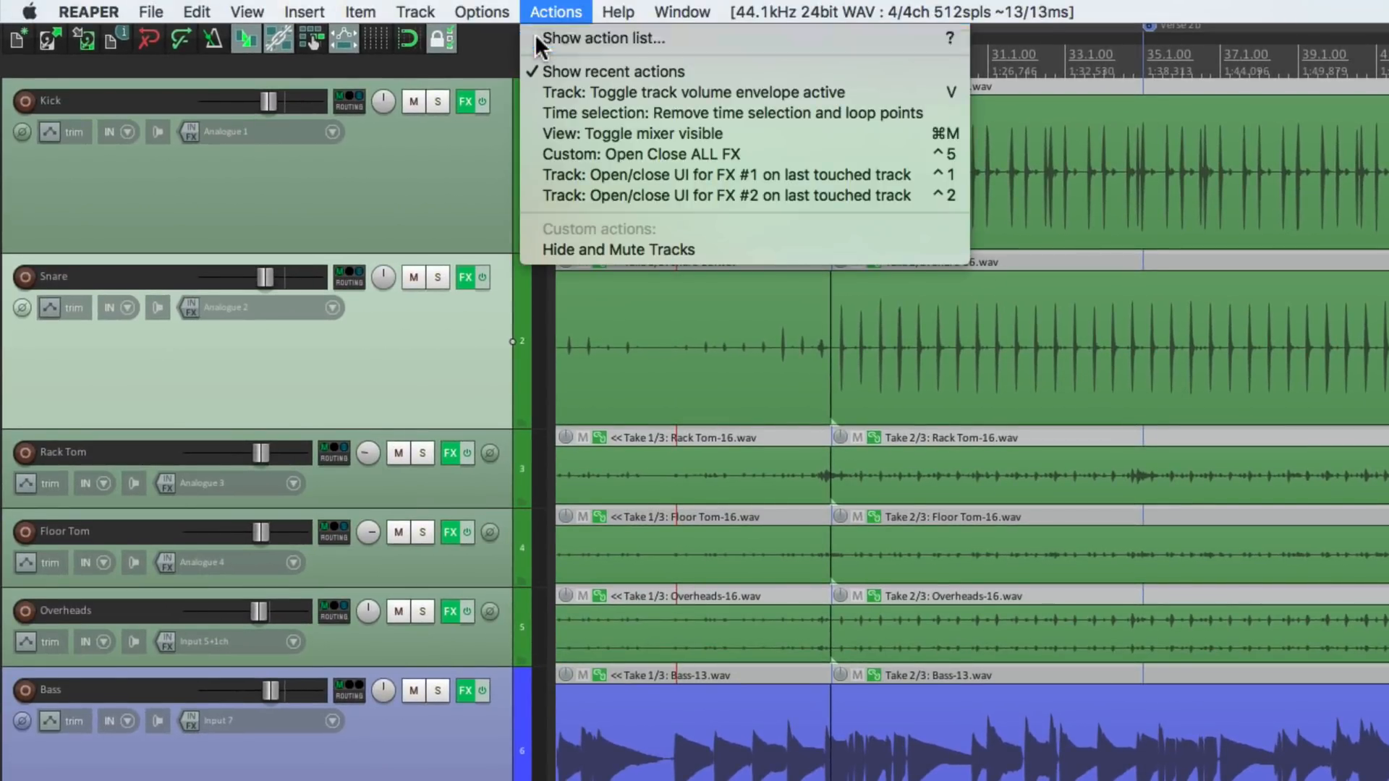
left_click(535, 38)
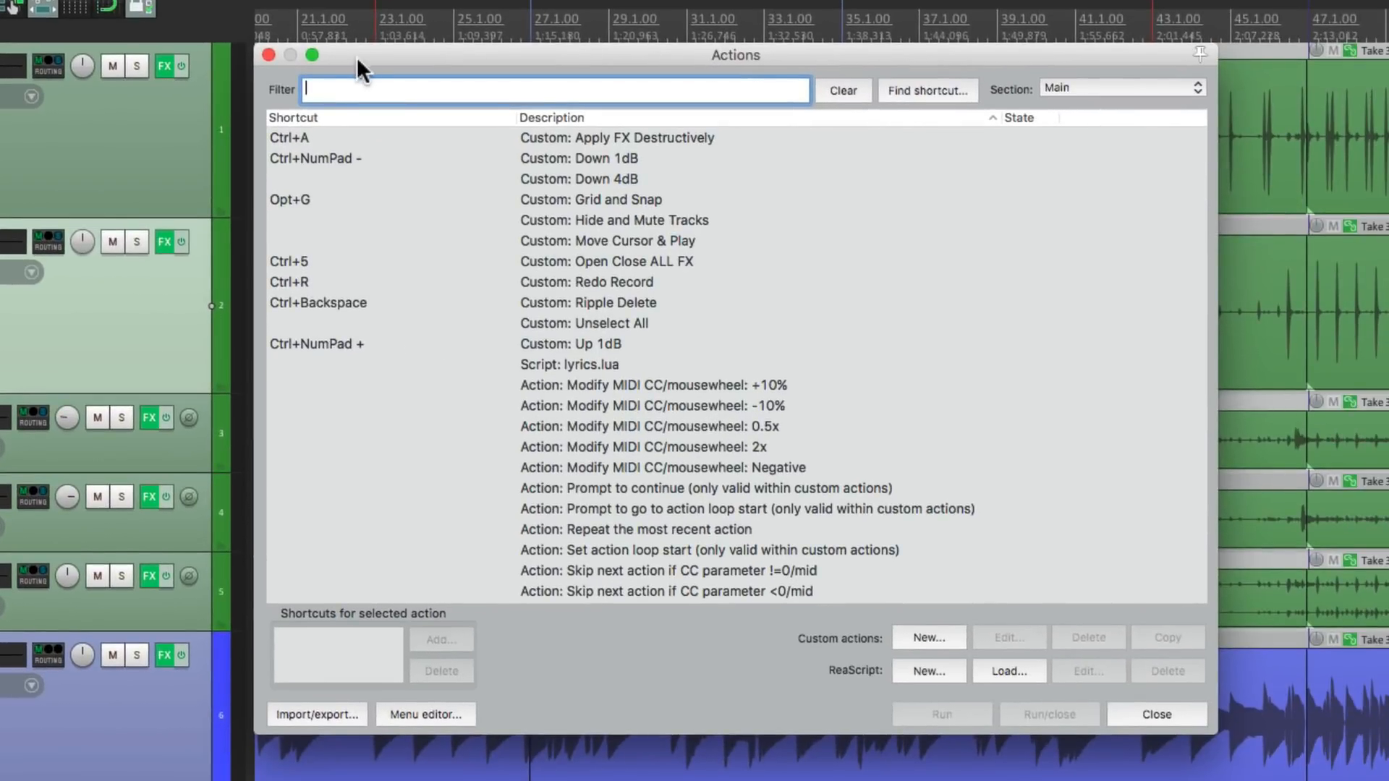
type("track under")
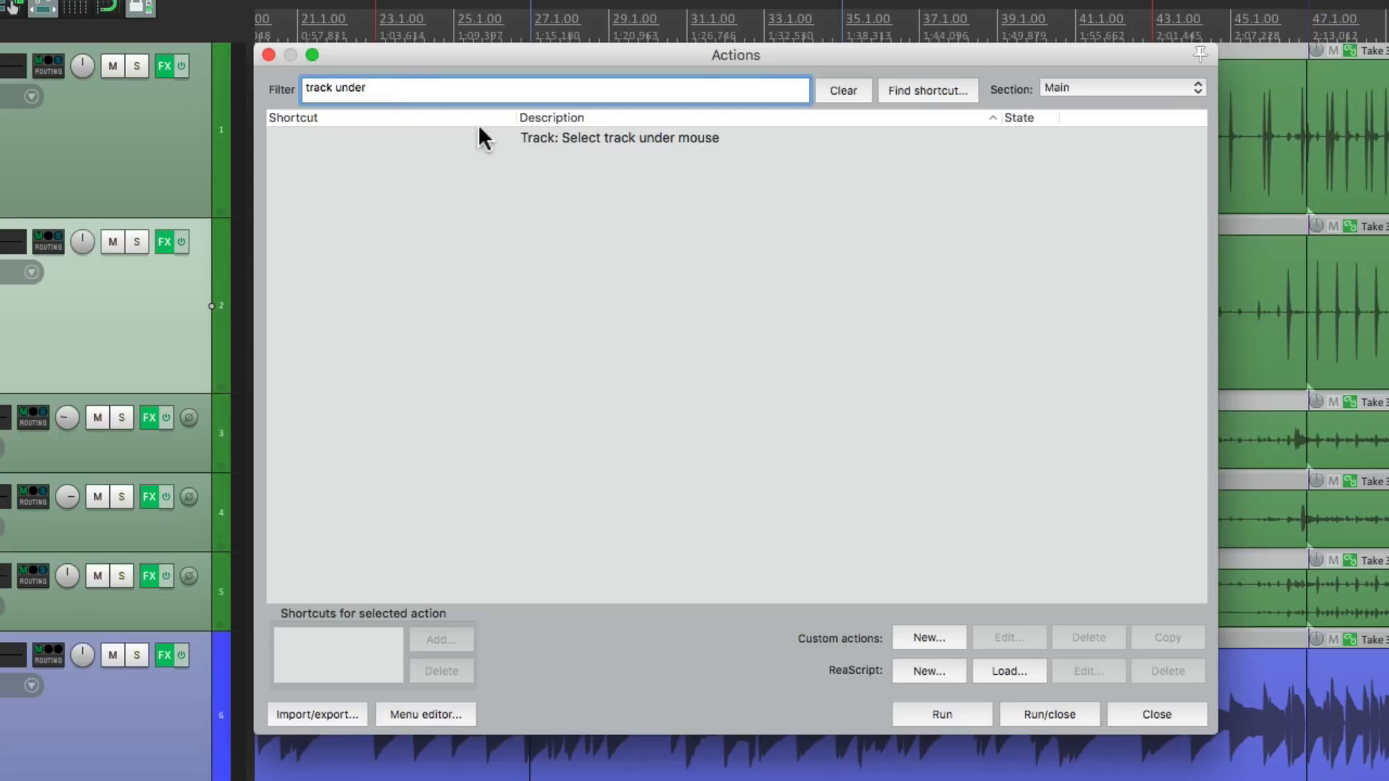
left_click(544, 143)
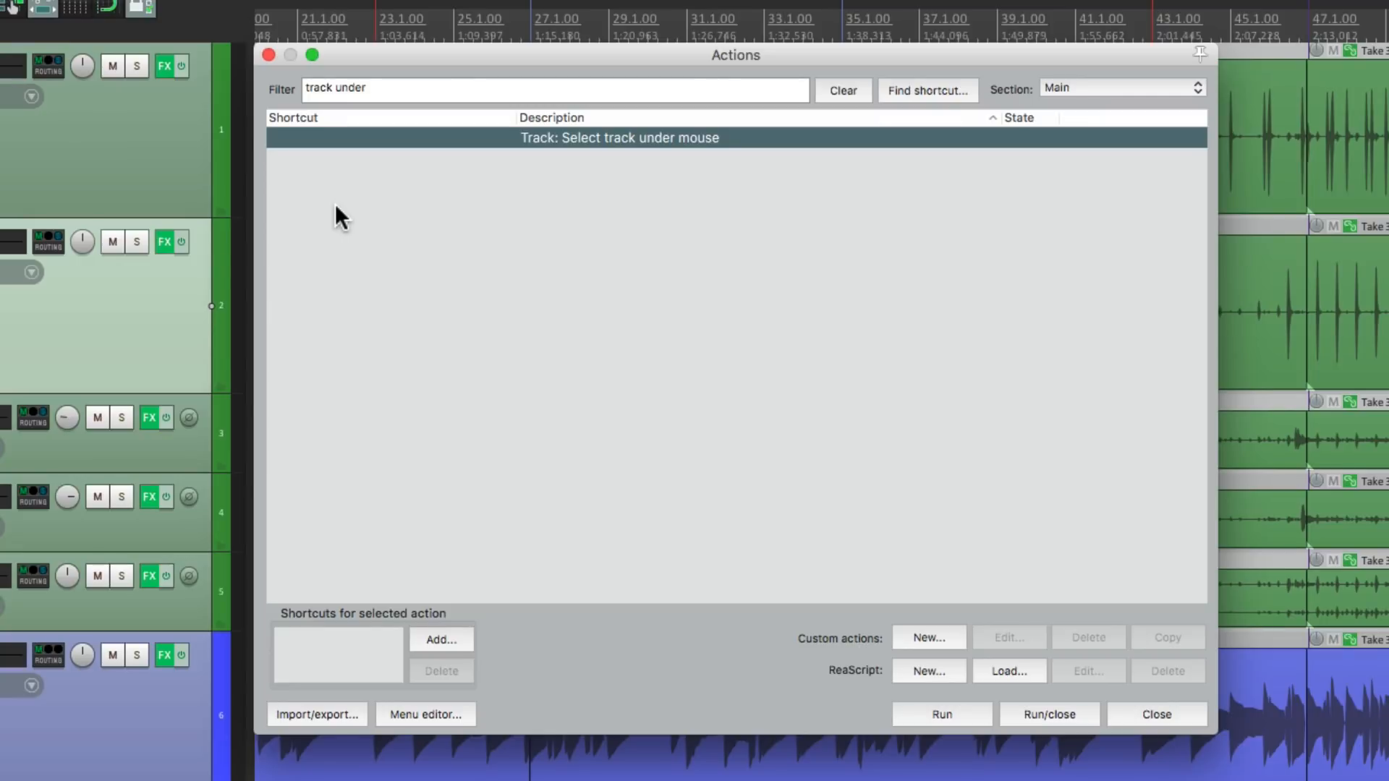
Step: Create a new custom action and add "Track: Select track under mouse" as its first action
left_click(929, 639)
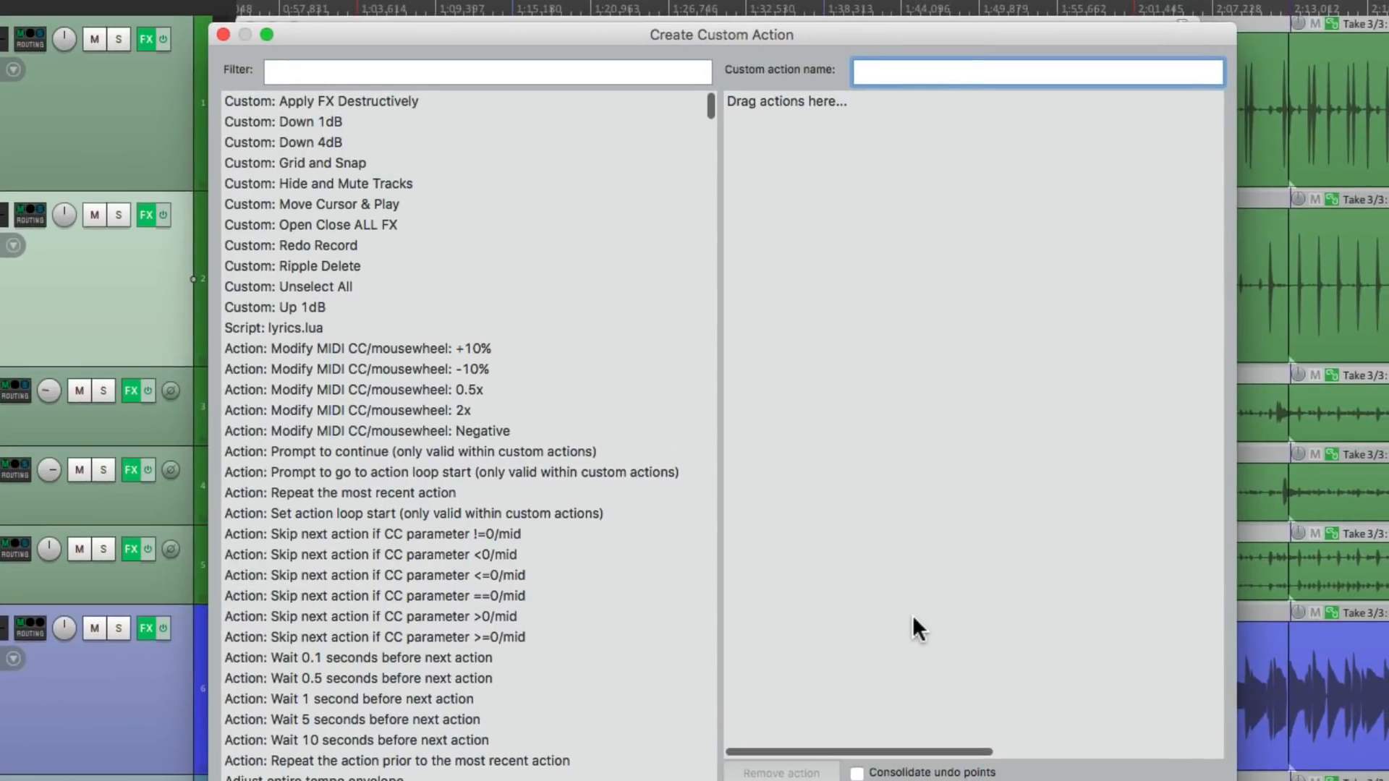
left_click(543, 82)
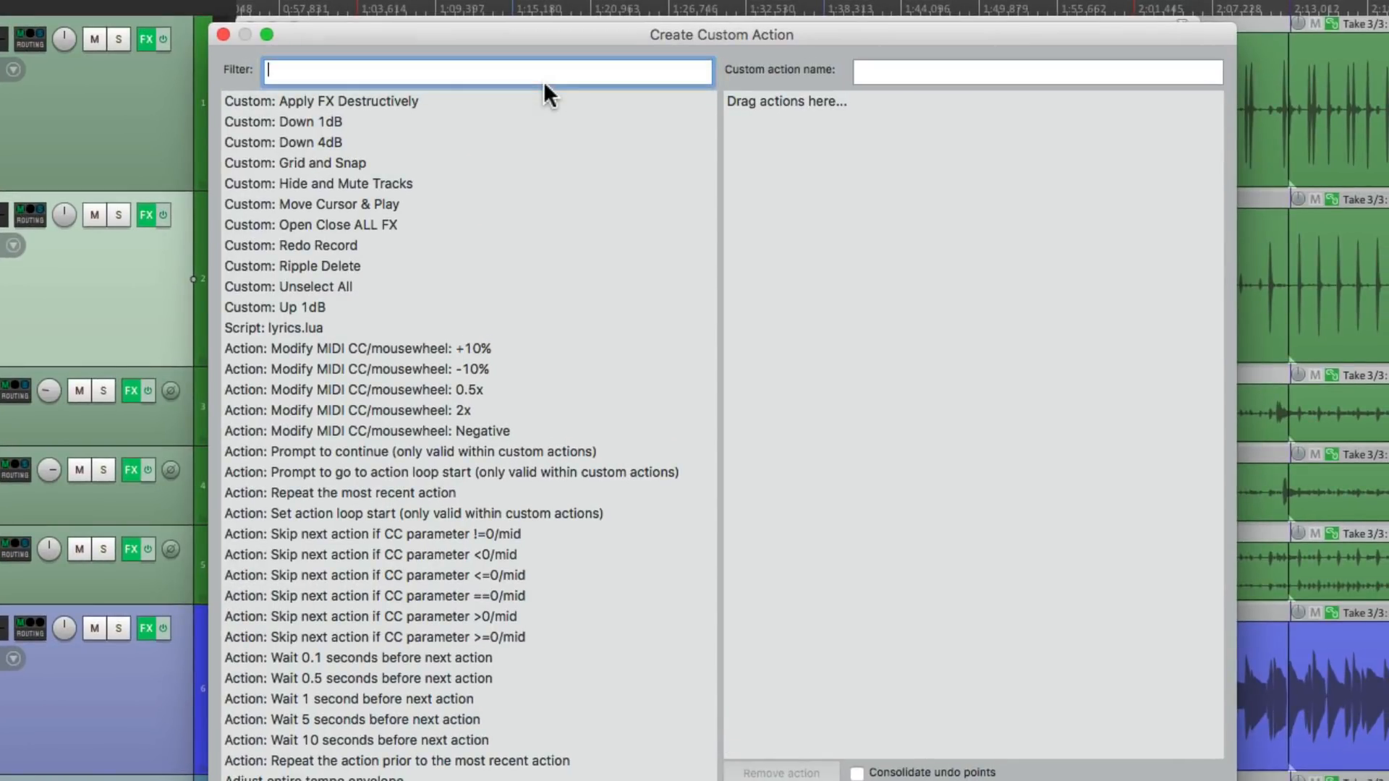
type("track under")
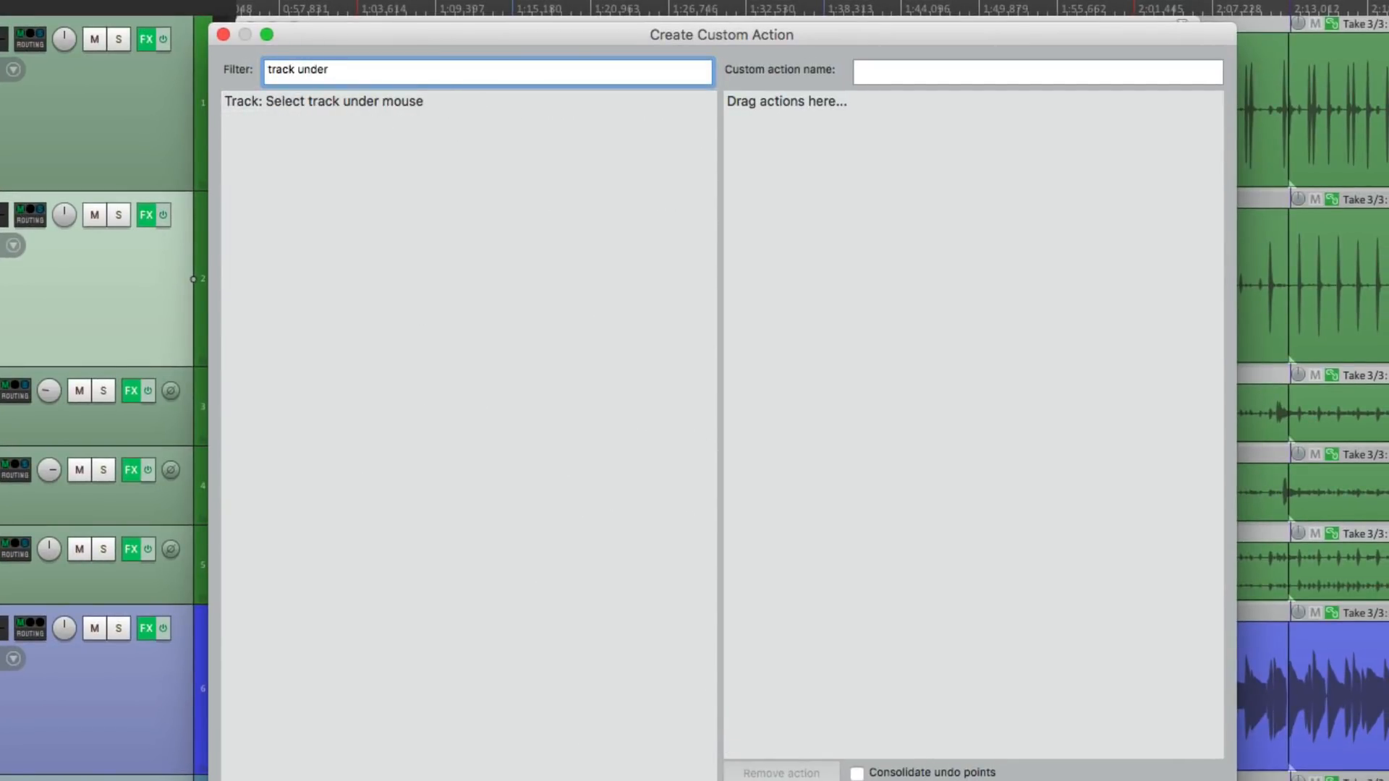
left_click(363, 108)
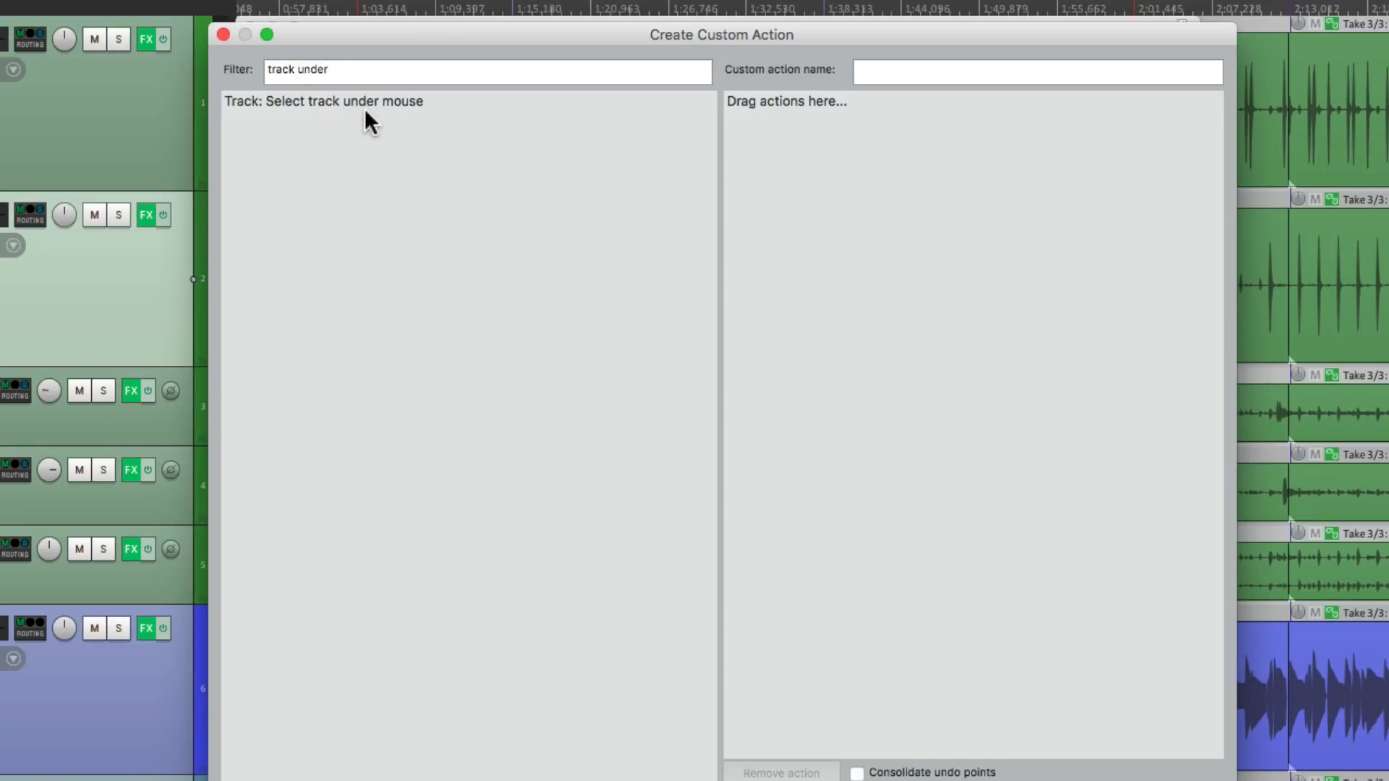
left_click_drag(341, 104, 861, 129)
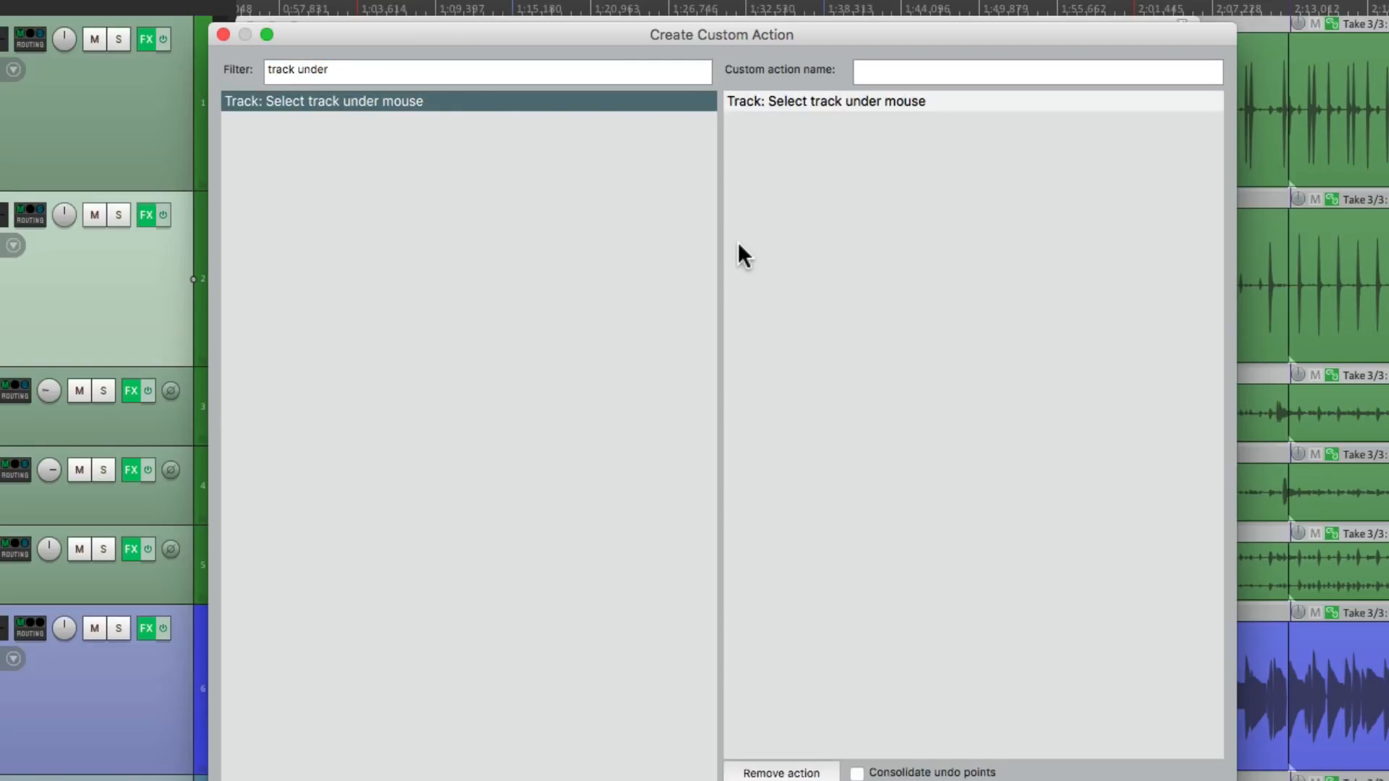
Step: Filter the available actions by "volume env" and add "Track: Toggle track volume envelope active" as the custom action's second action
left_click(471, 67)
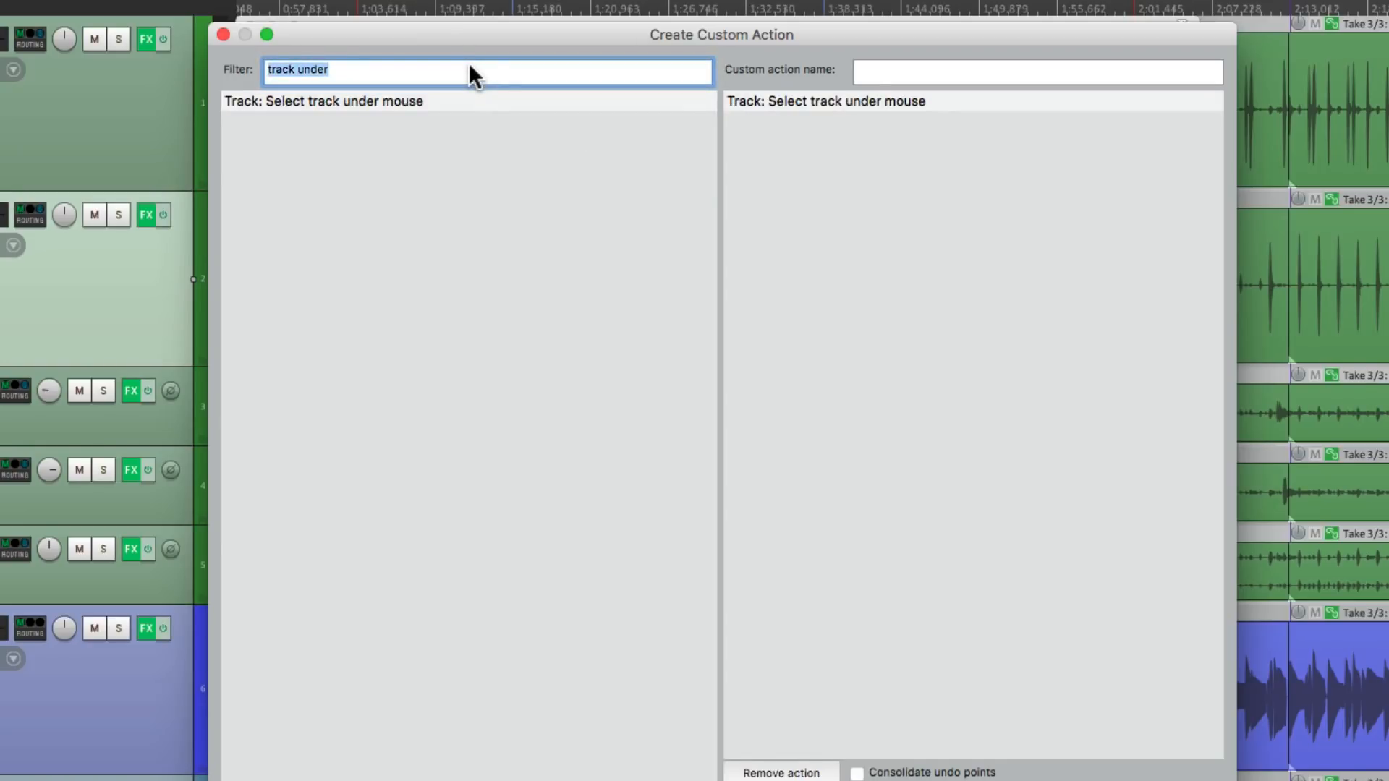
type("volume env")
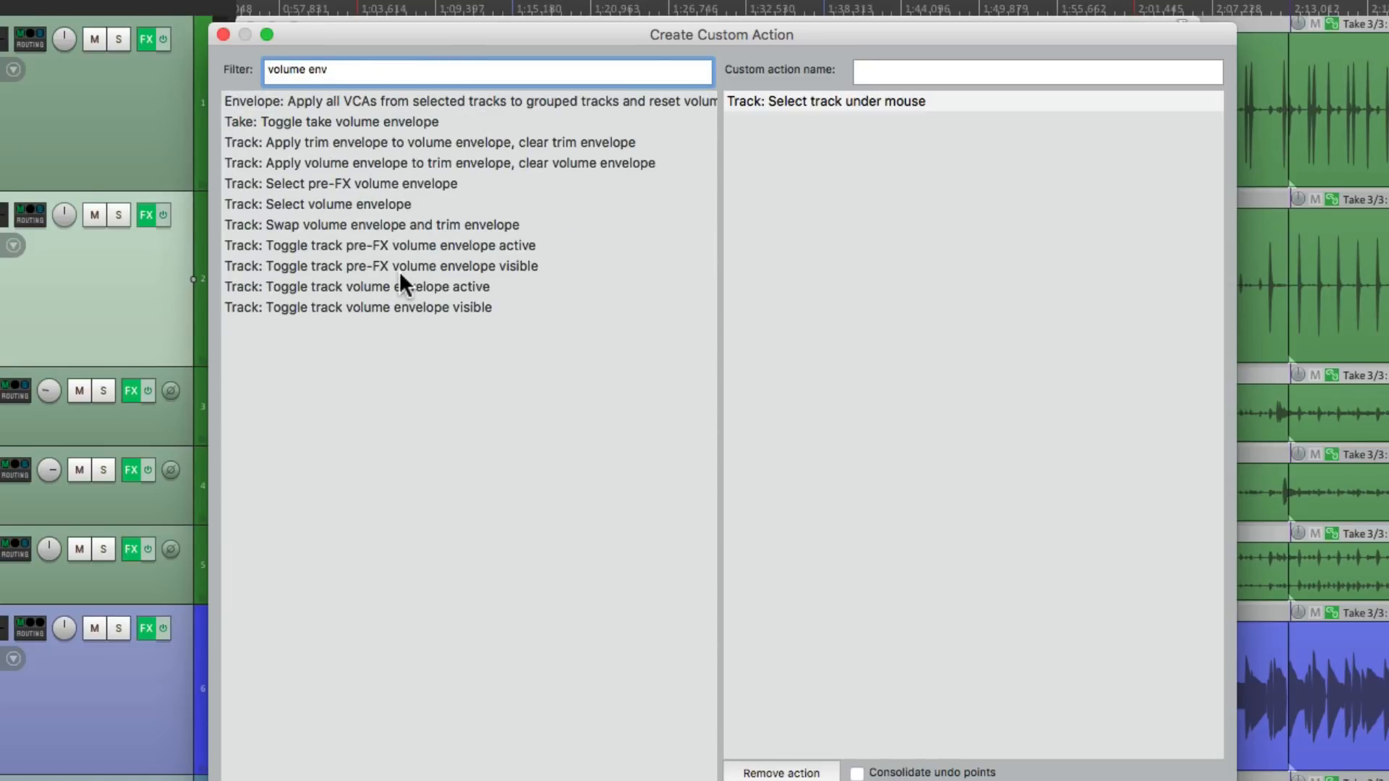
left_click(424, 285)
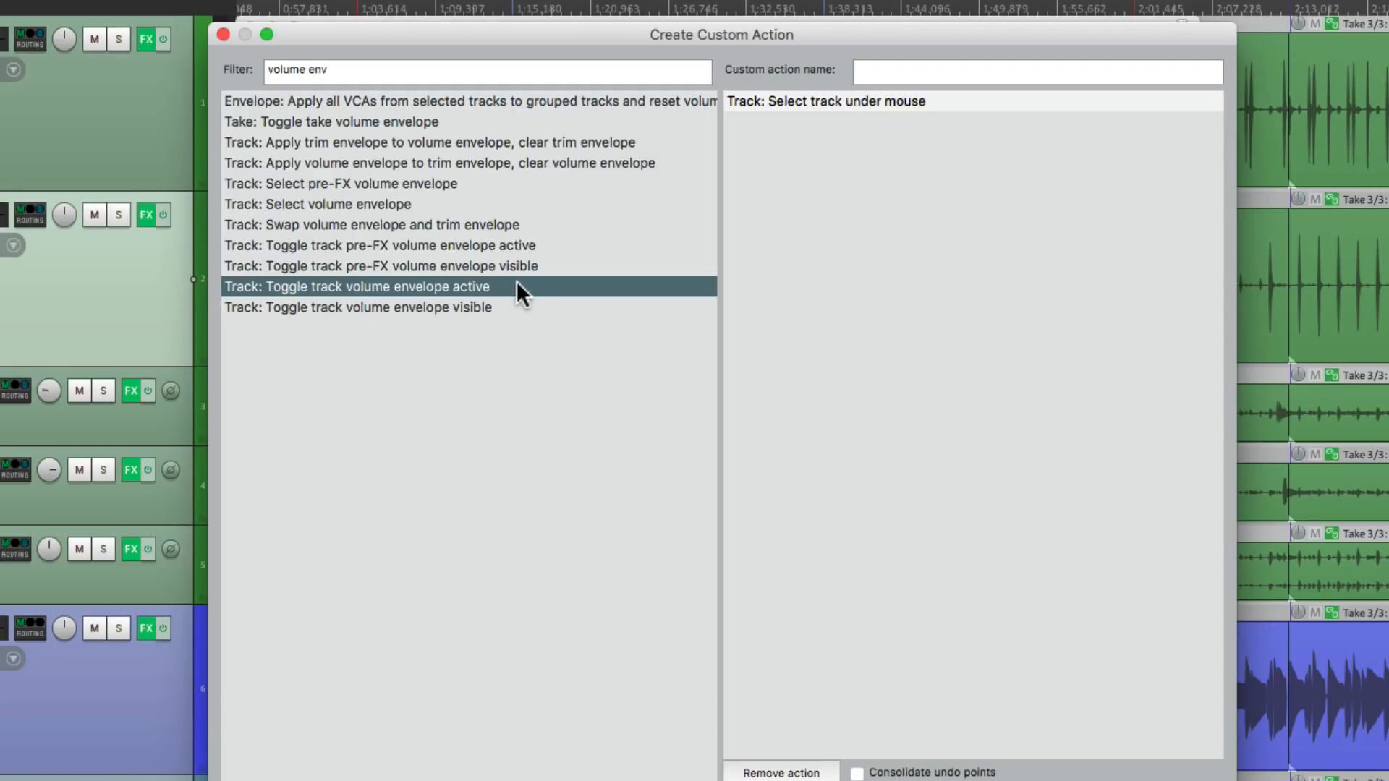
left_click_drag(430, 287, 788, 231)
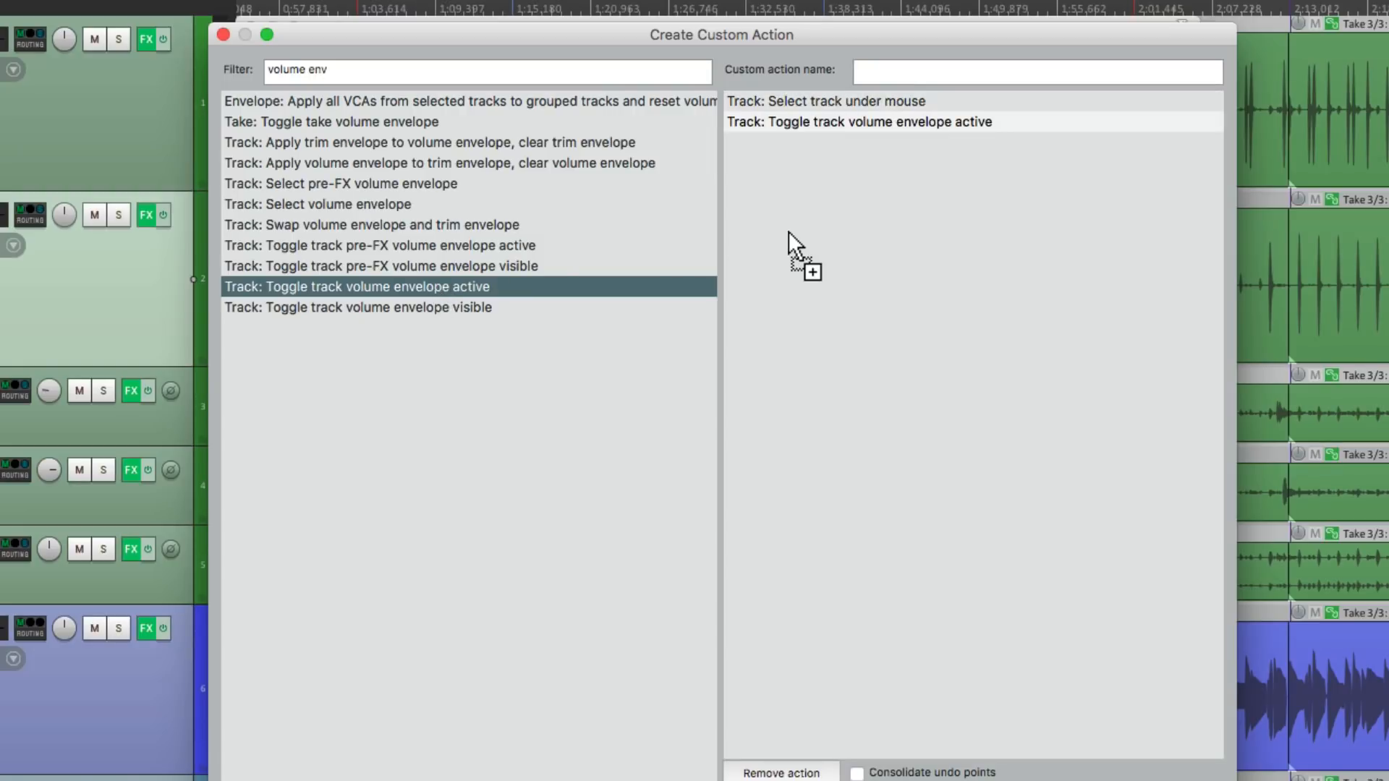
Step: Name the custom action "Volume Env" and save it
left_click(885, 71)
type("Volume Env")
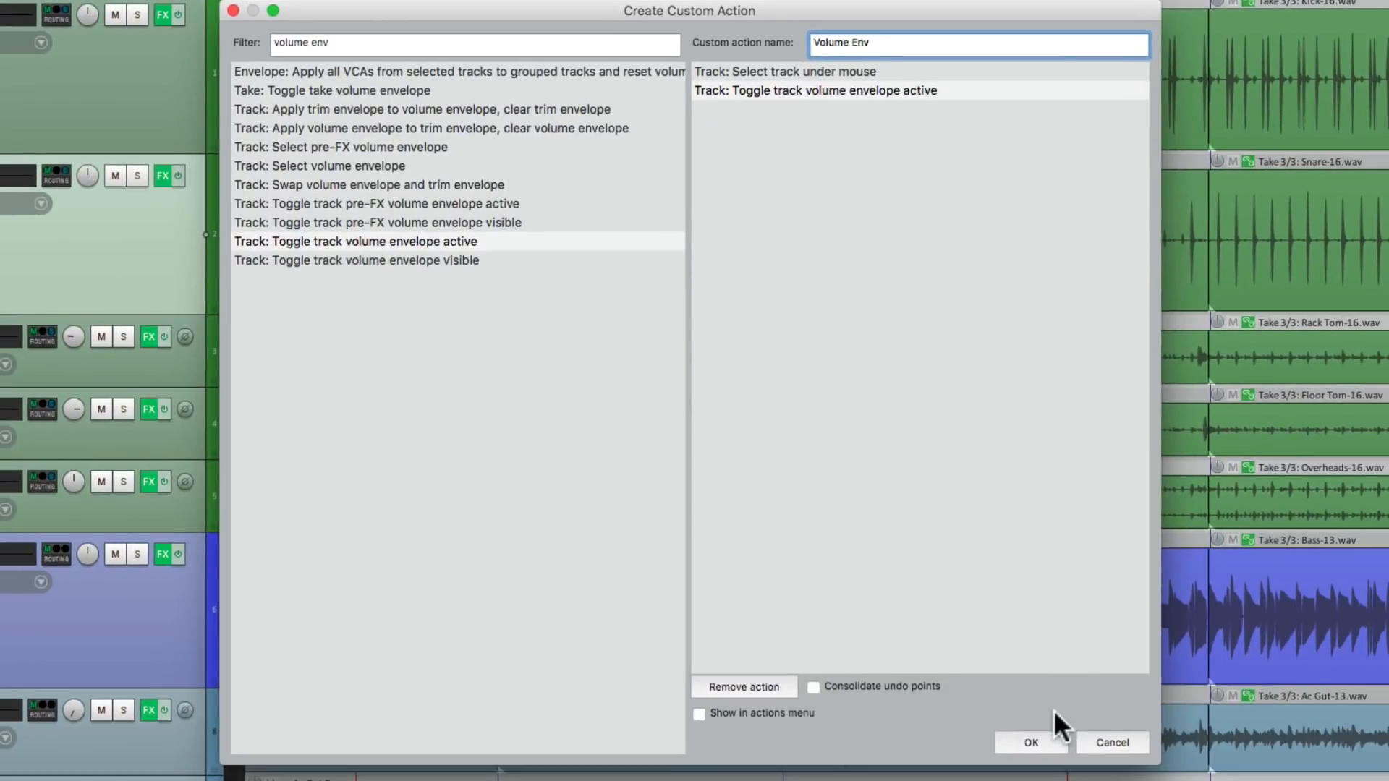
left_click(1043, 738)
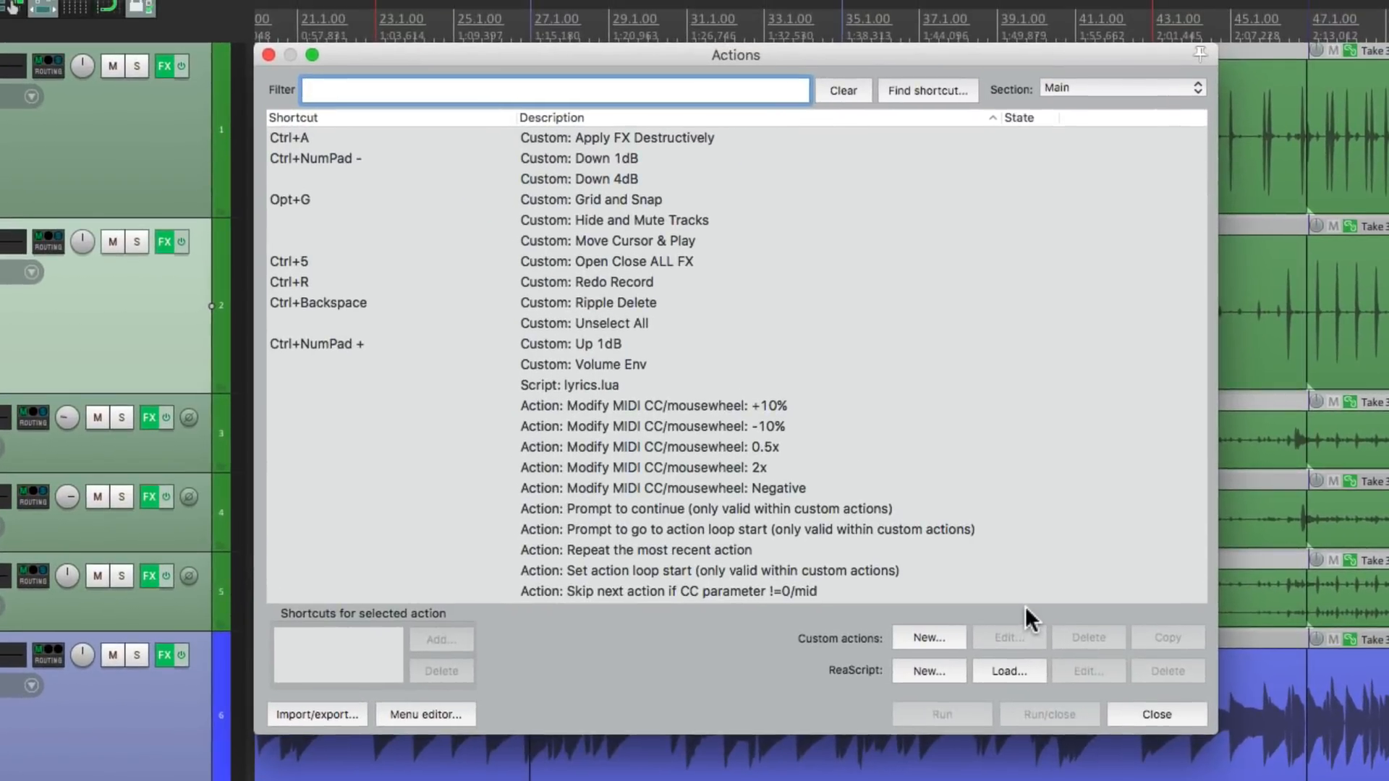
Step: Assign V as the shortcut for "Custom: Volume Env", override the existing mapping, and close the action list
left_click(650, 363)
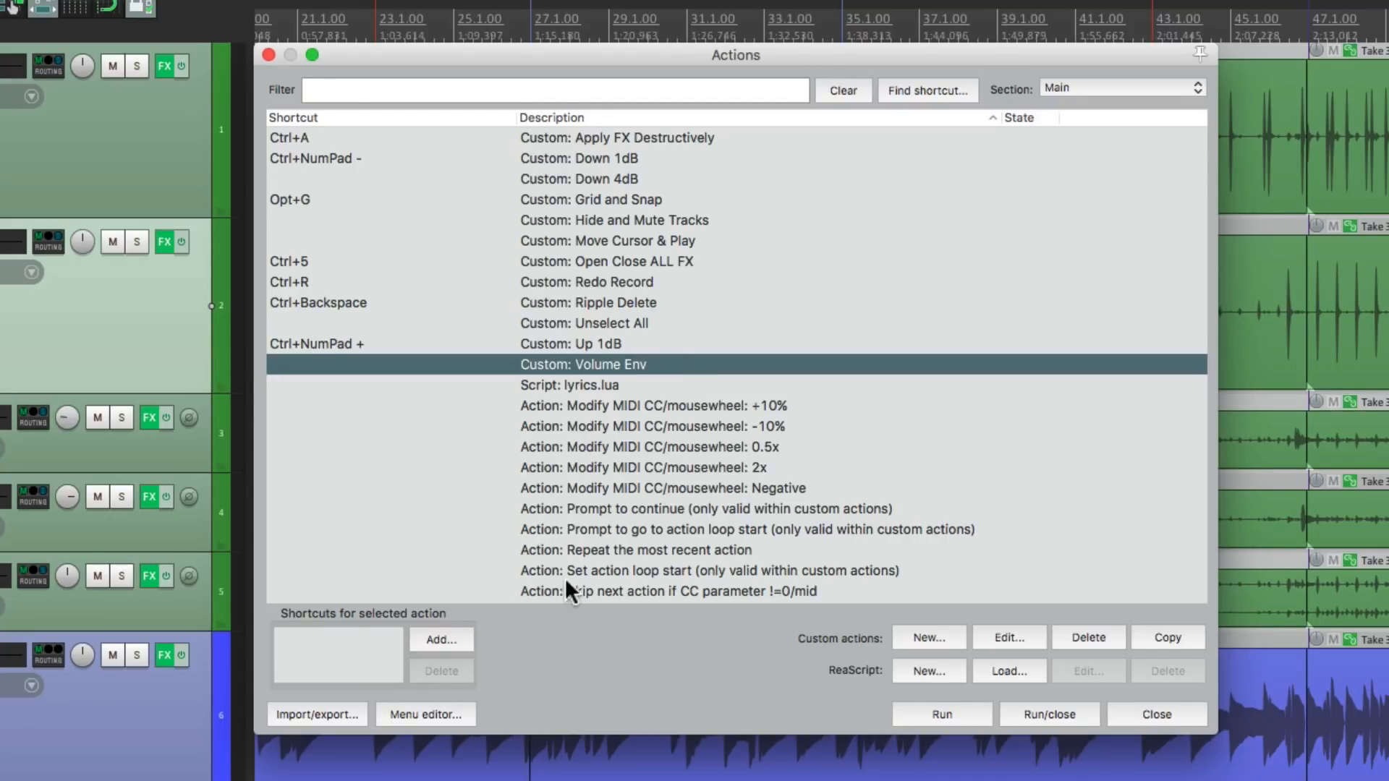
left_click(441, 640)
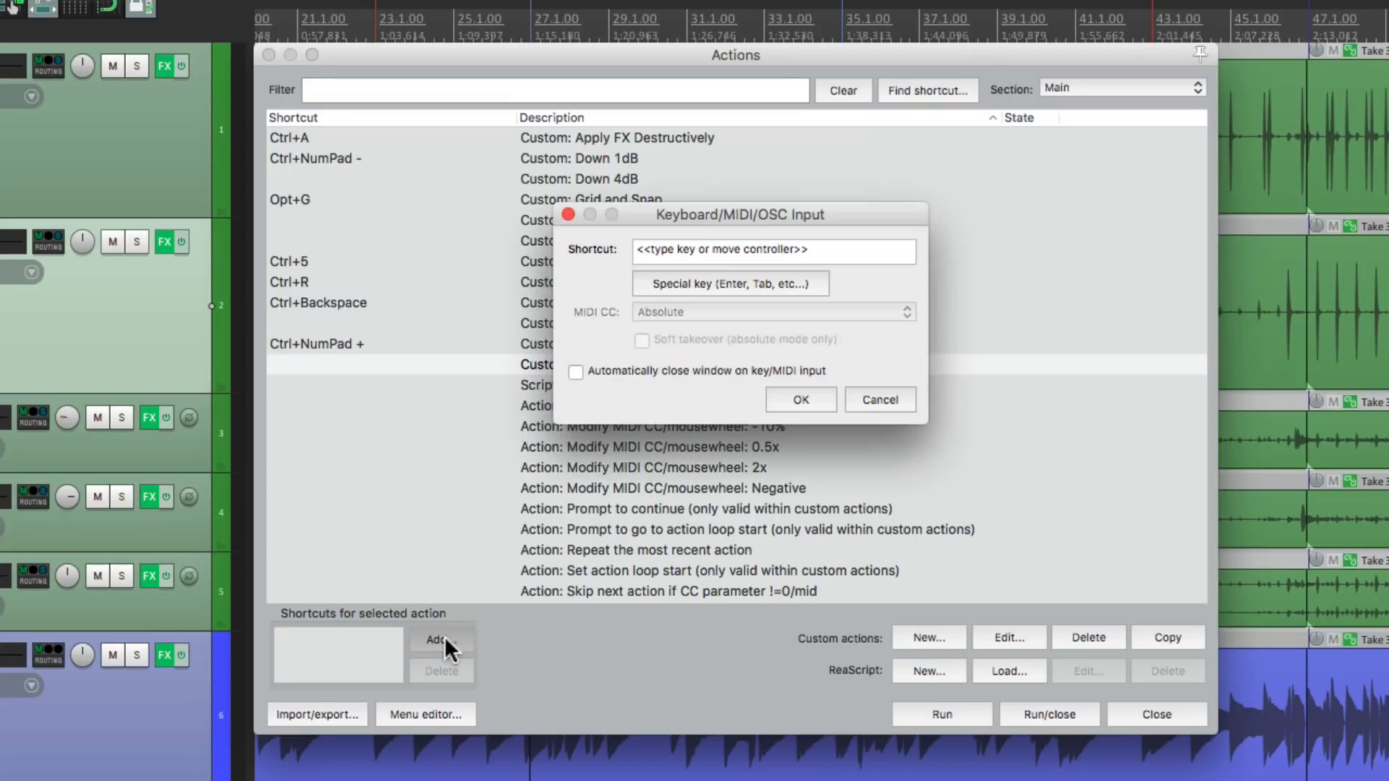
key("v")
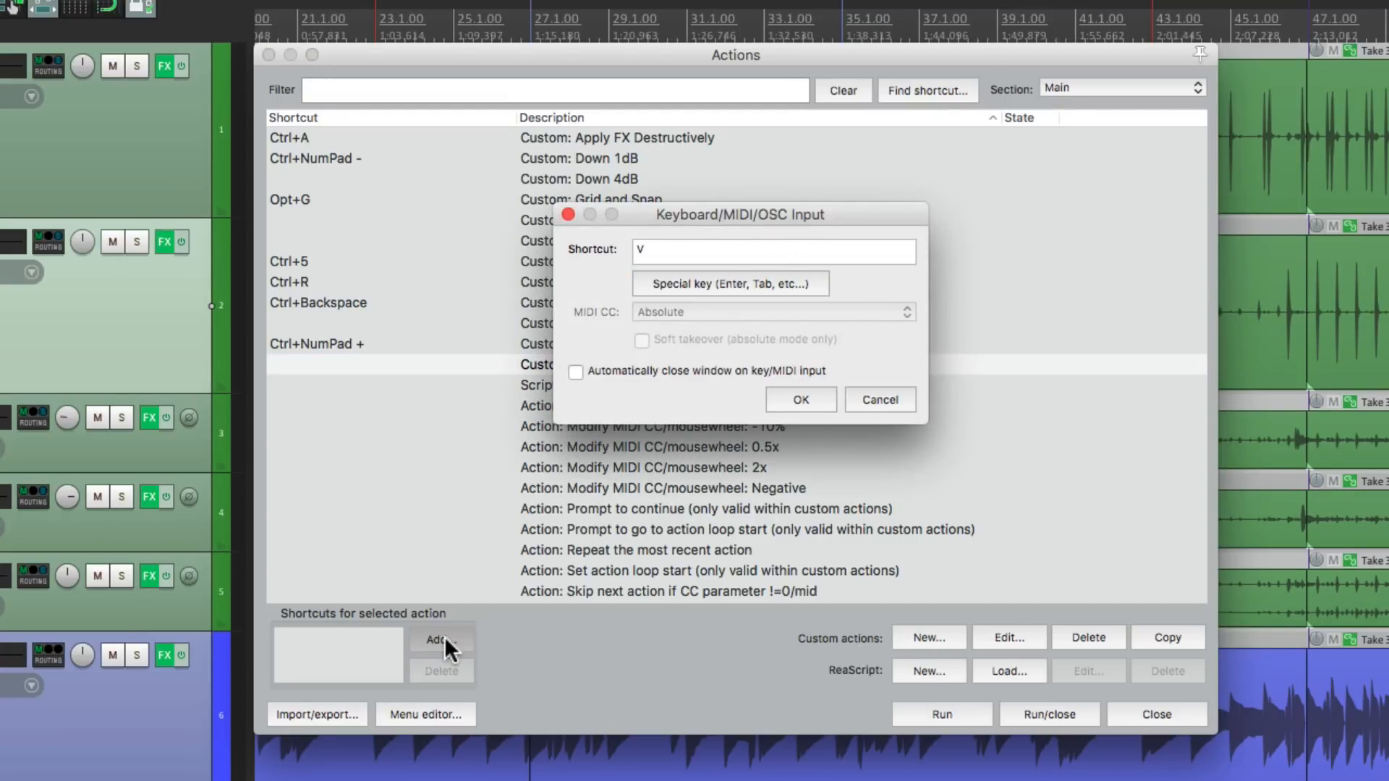
key("Return")
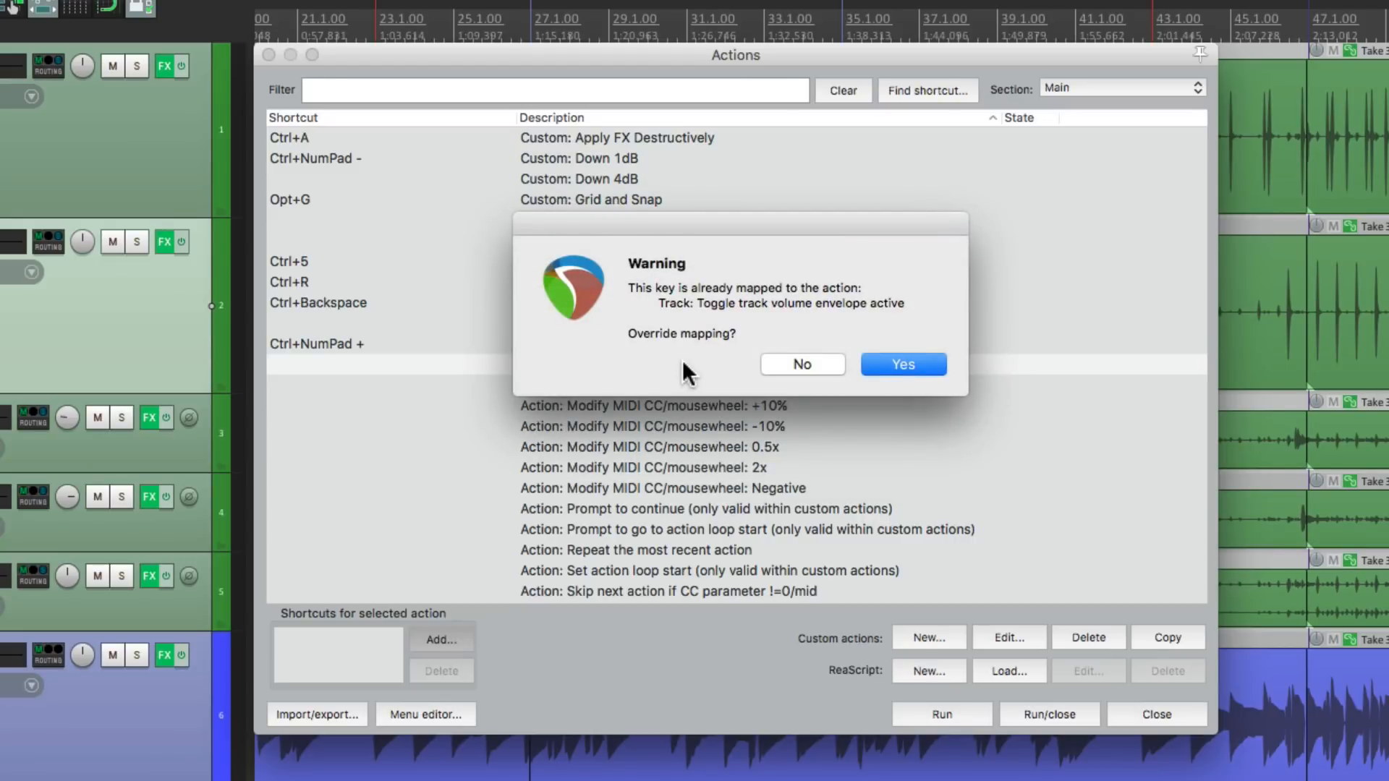
left_click(882, 363)
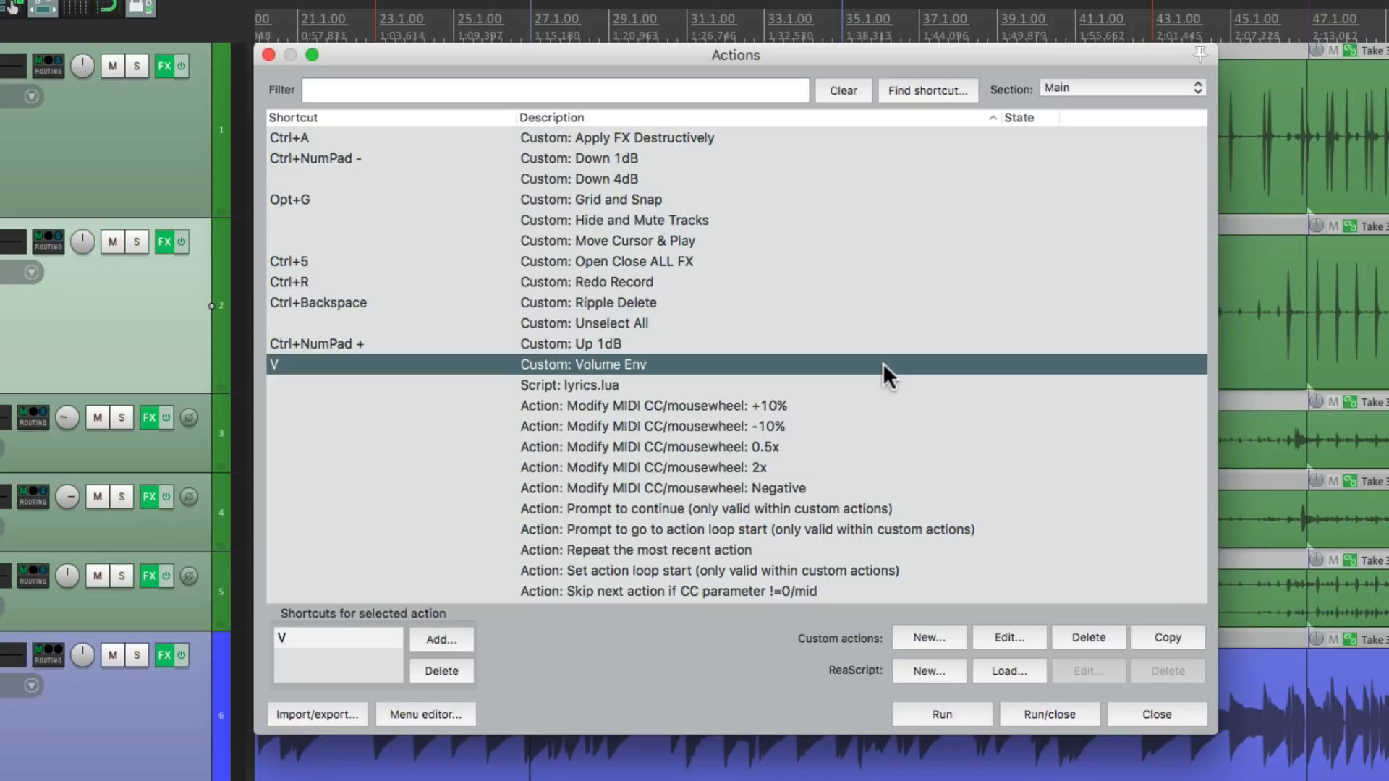
key("Escape")
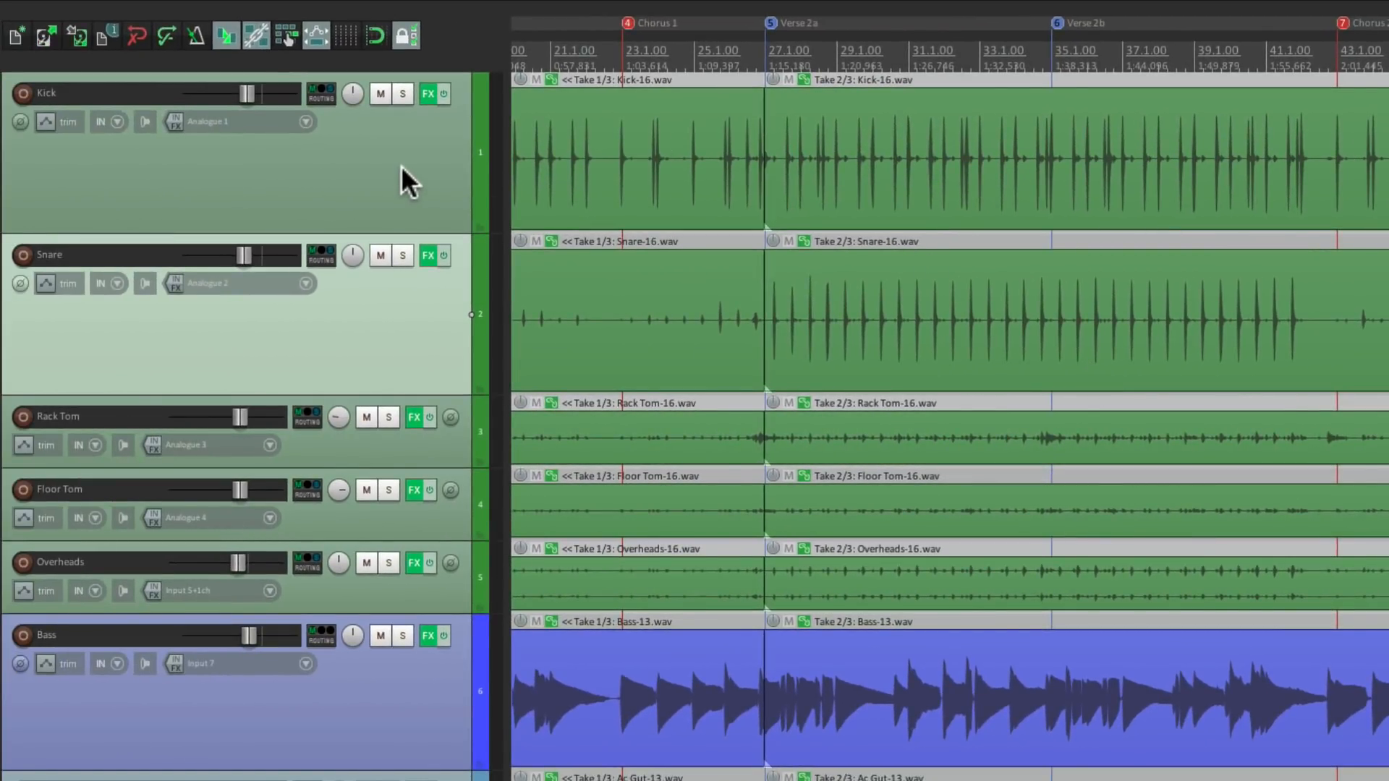
Step: Test the Volume Env shortcut over the Kick, Snare and Bass track headers, showing and hiding each track's volume envelope
left_click(400, 165)
key("v")
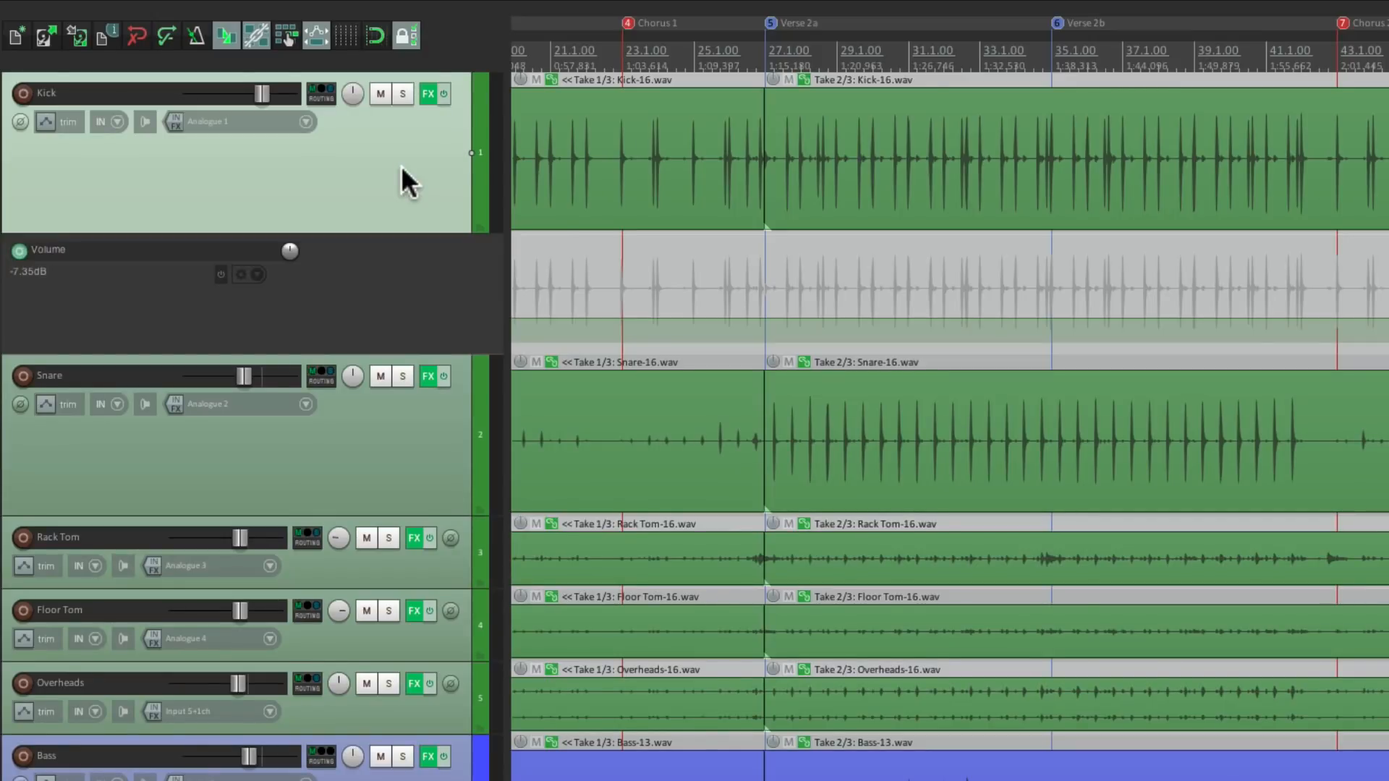
key("v")
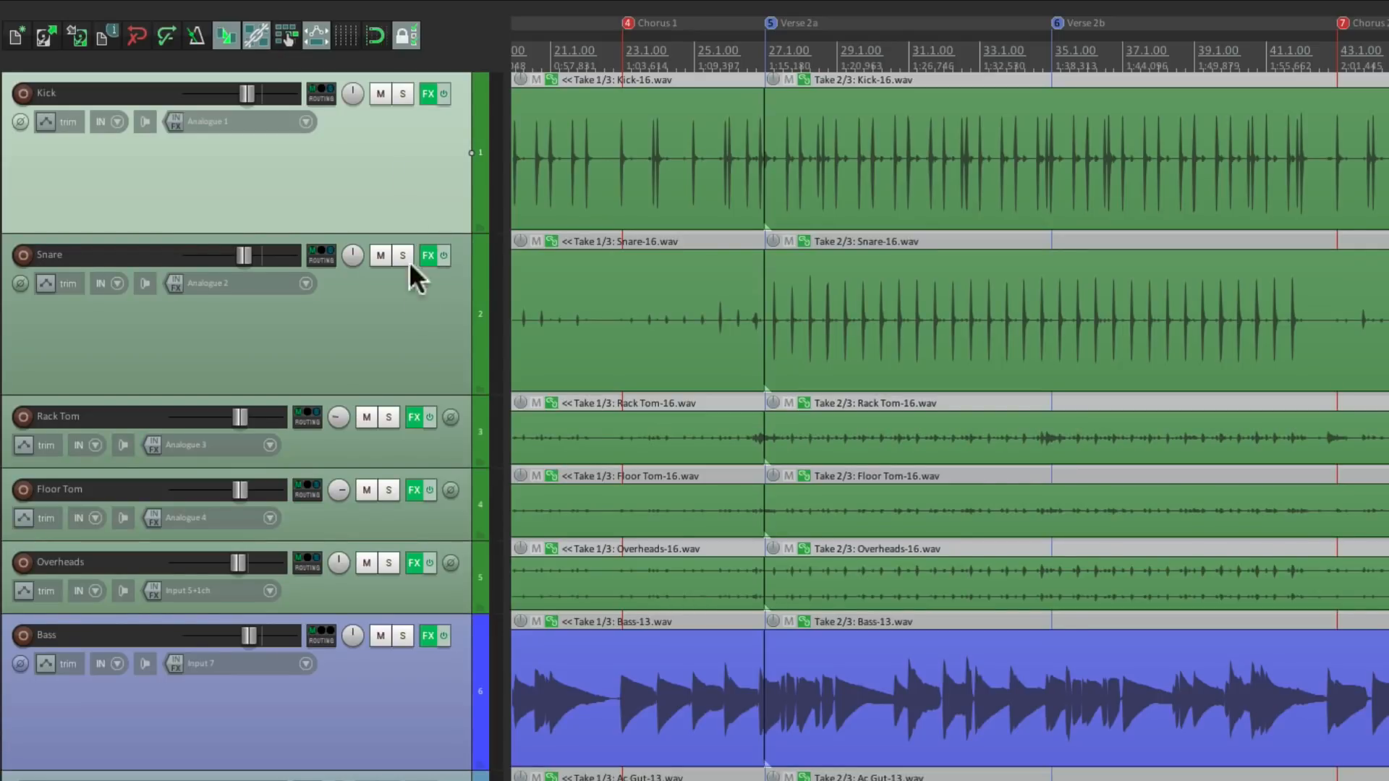
left_click(407, 324)
key("v")
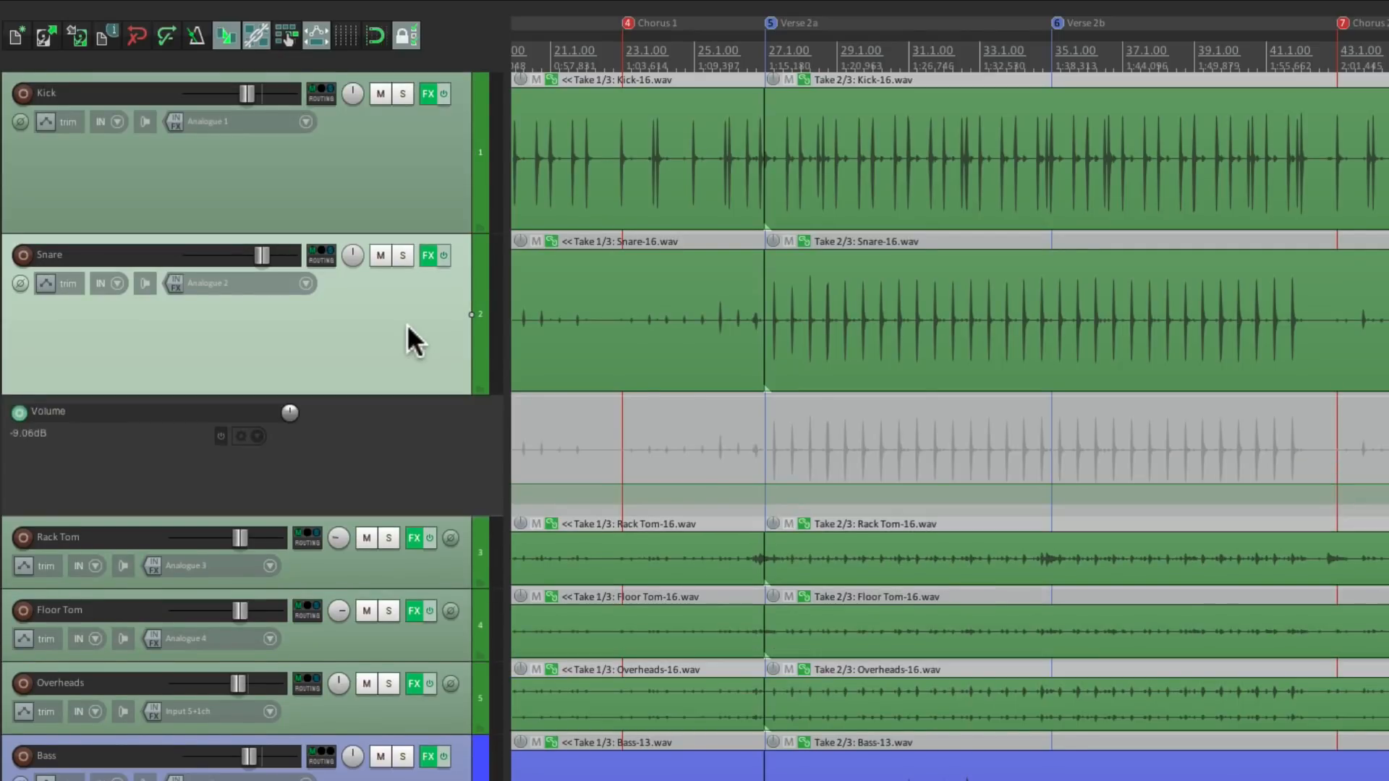
key("v")
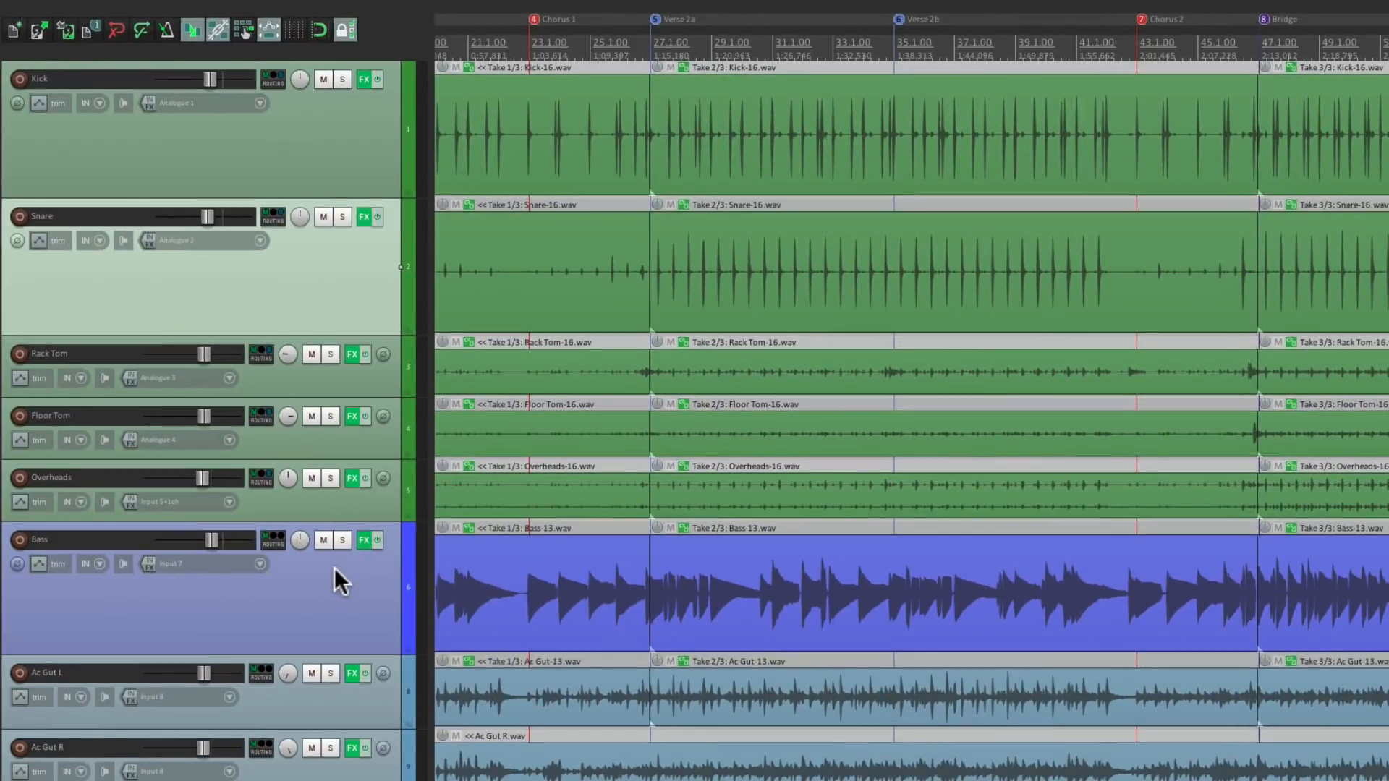
left_click(351, 590)
key("v")
key("v")
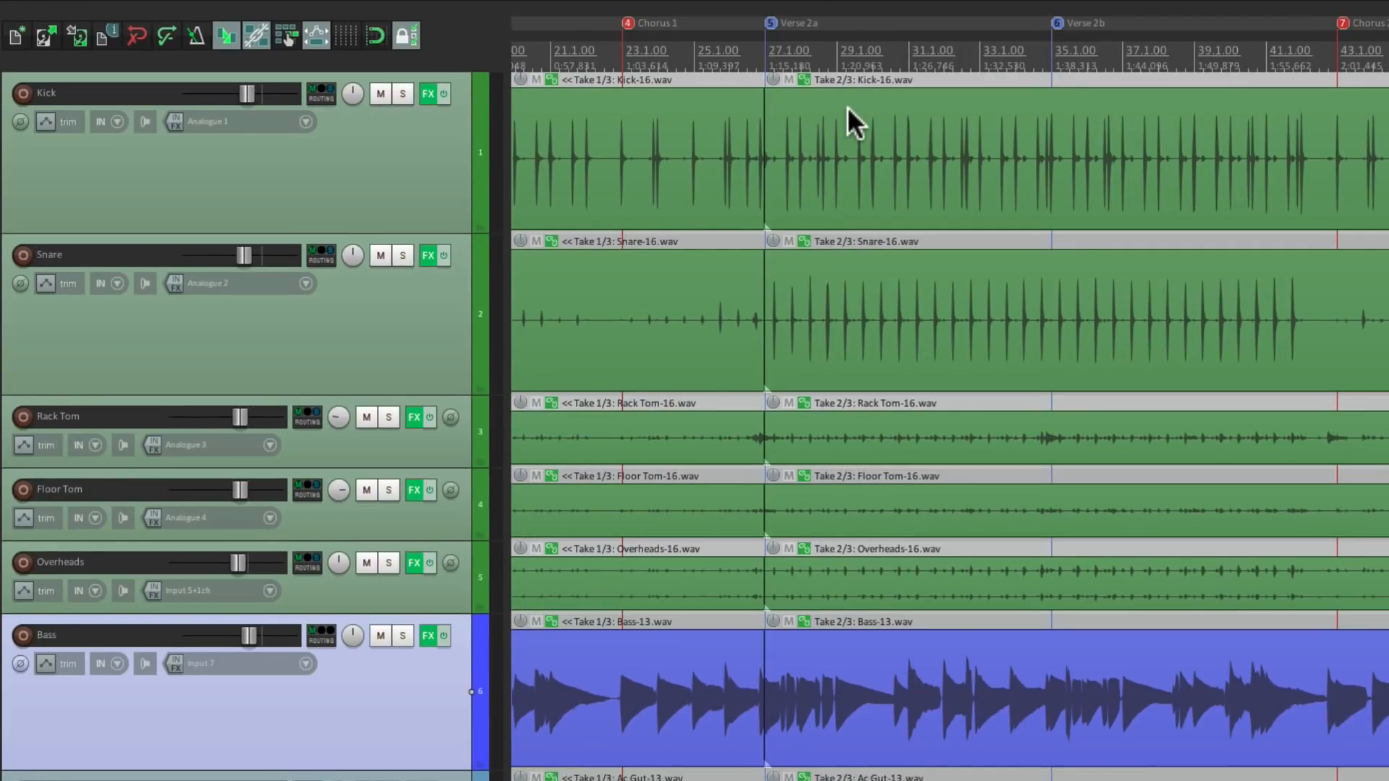
Step: Test the Volume Env shortcut over the Kick, Snare and Bass media items, showing and hiding each volume envelope
key("v")
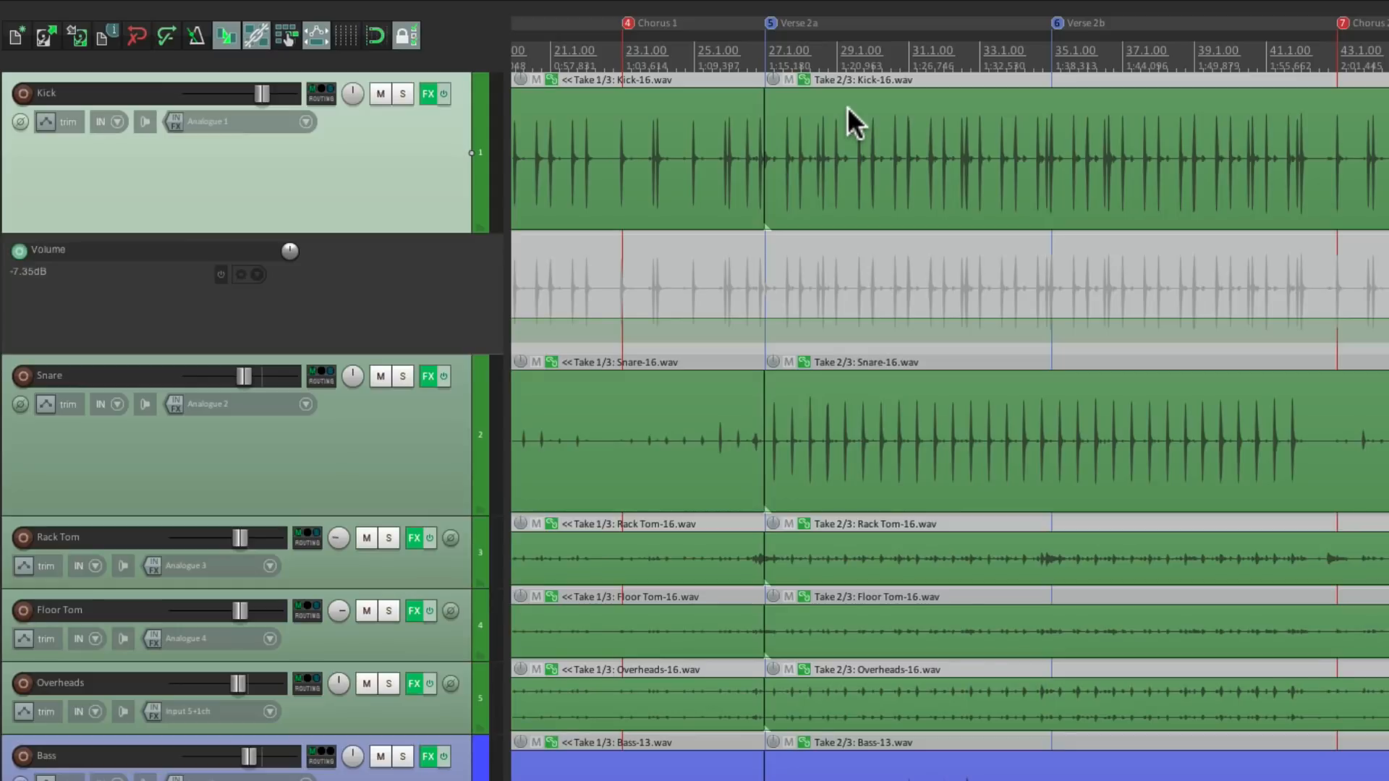
key("v")
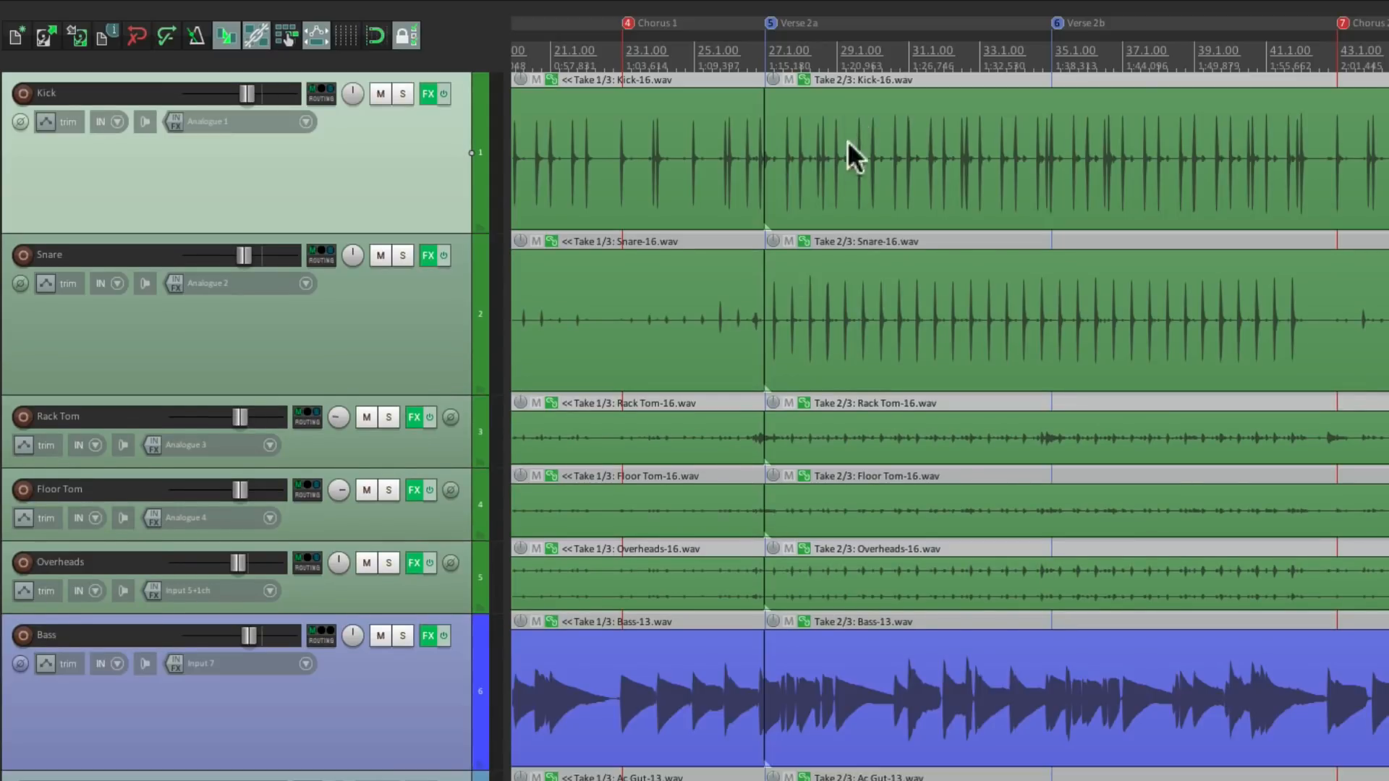
key("v")
key("v")
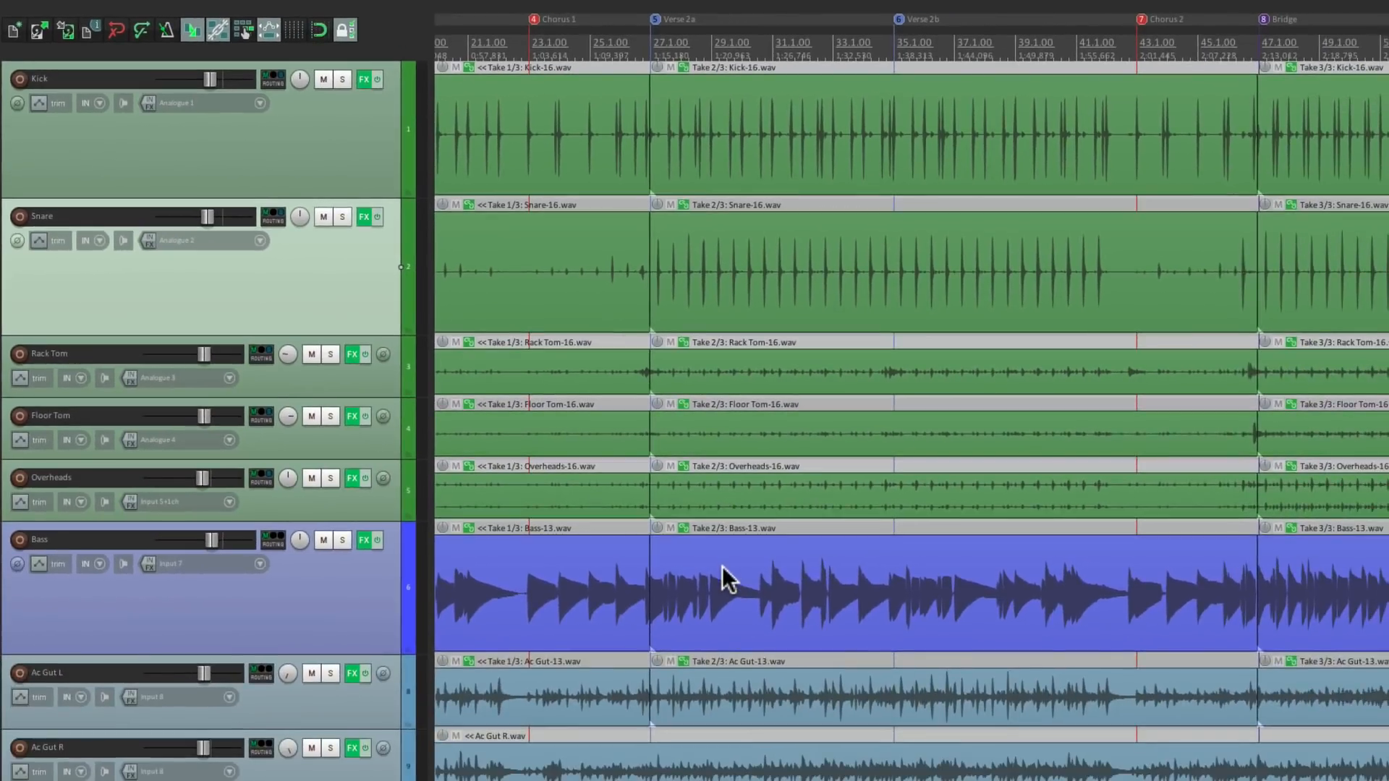
left_click(728, 578)
key("v")
key("v")
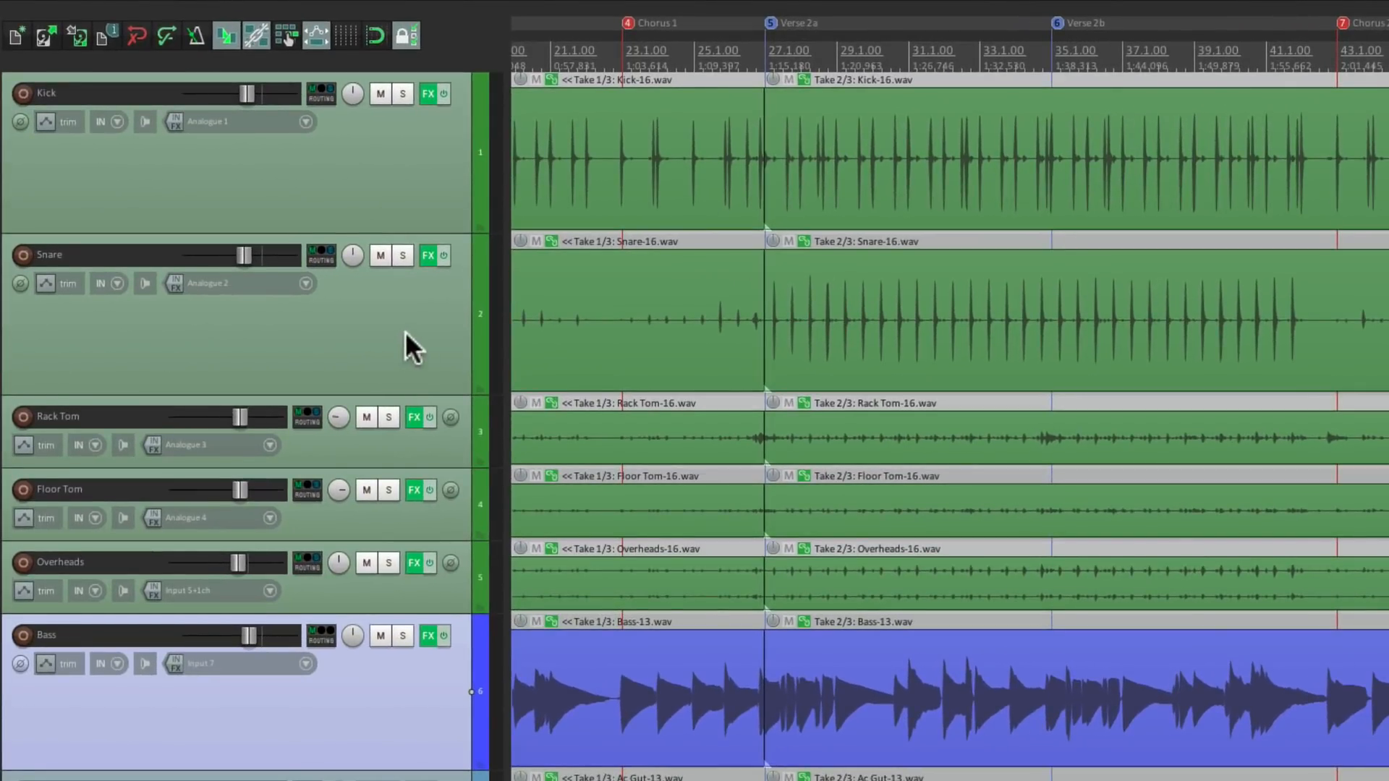
Step: Select the Kick track and show then hide its pan envelope with the existing P shortcut
left_click(388, 353)
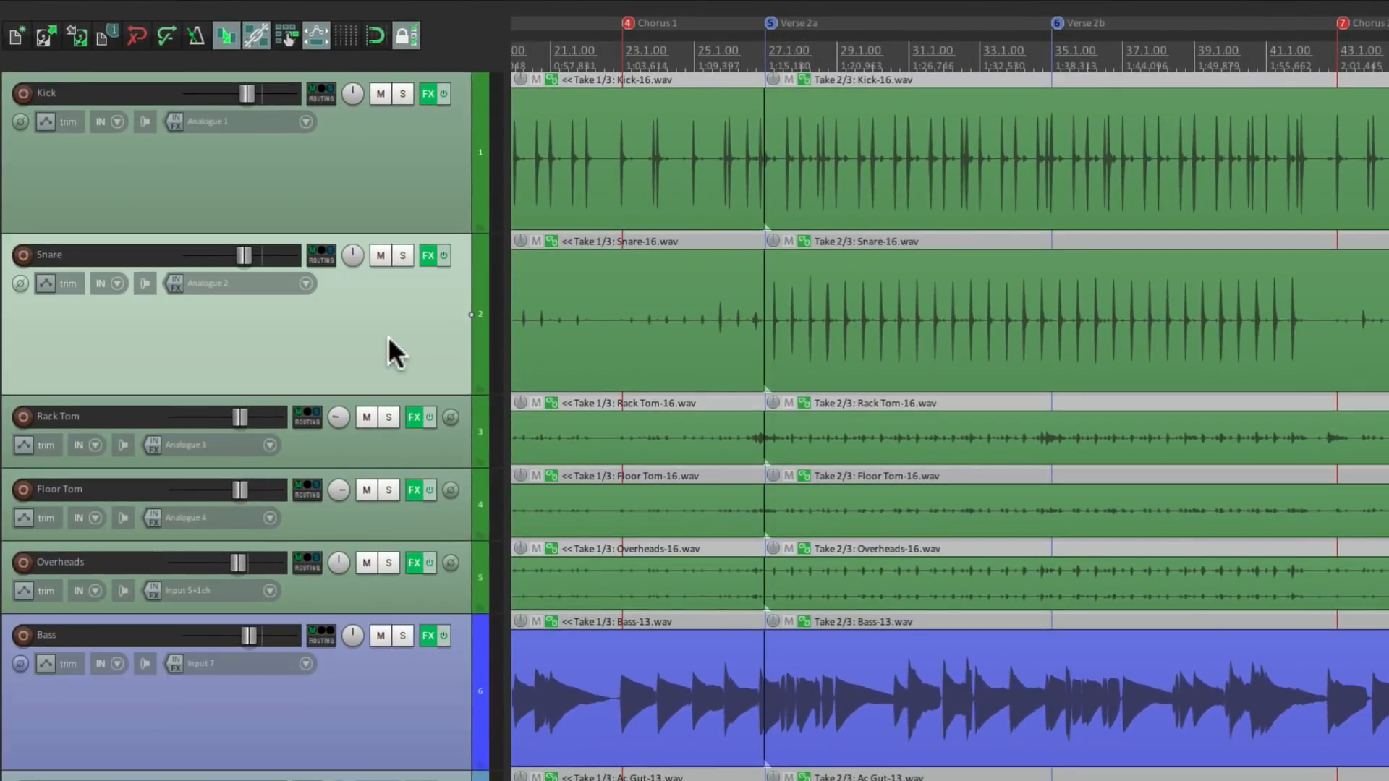
left_click(389, 338, "super")
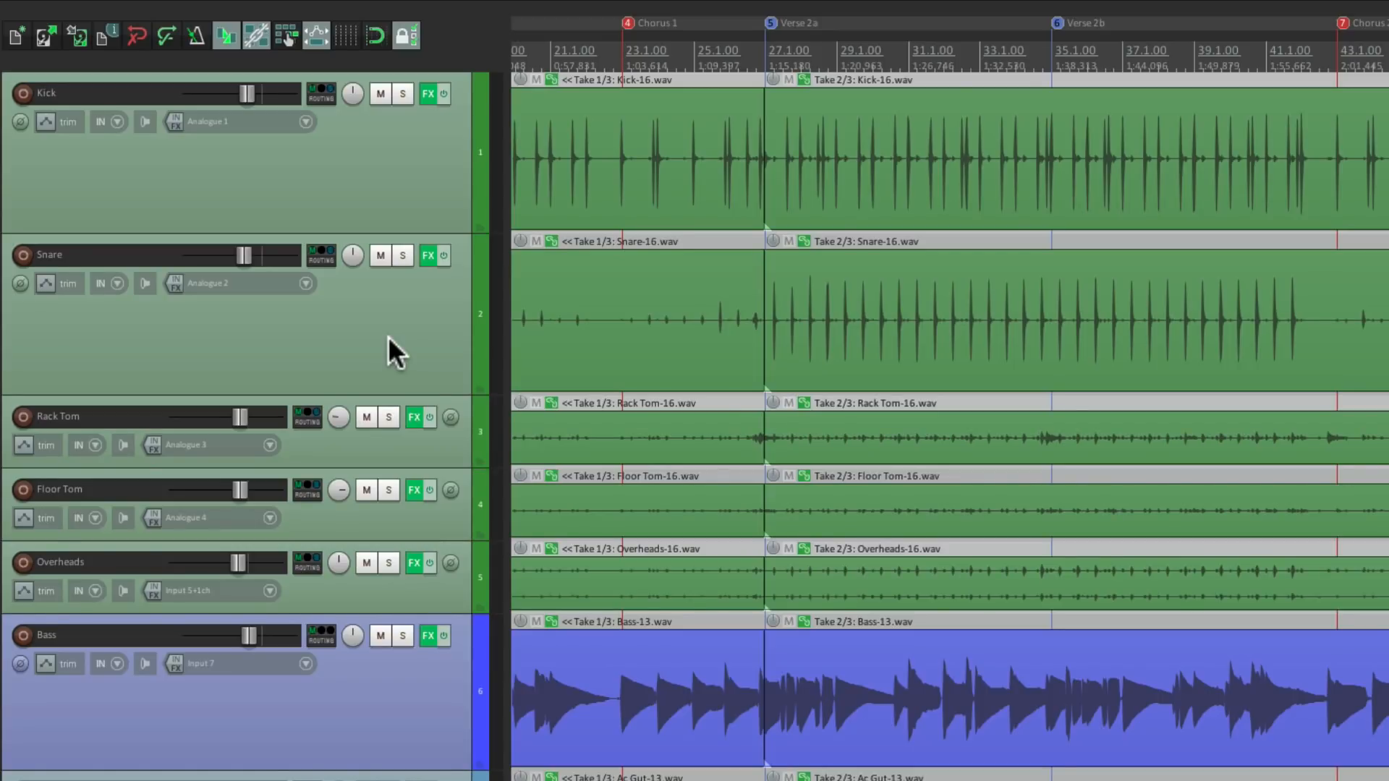
left_click(415, 126)
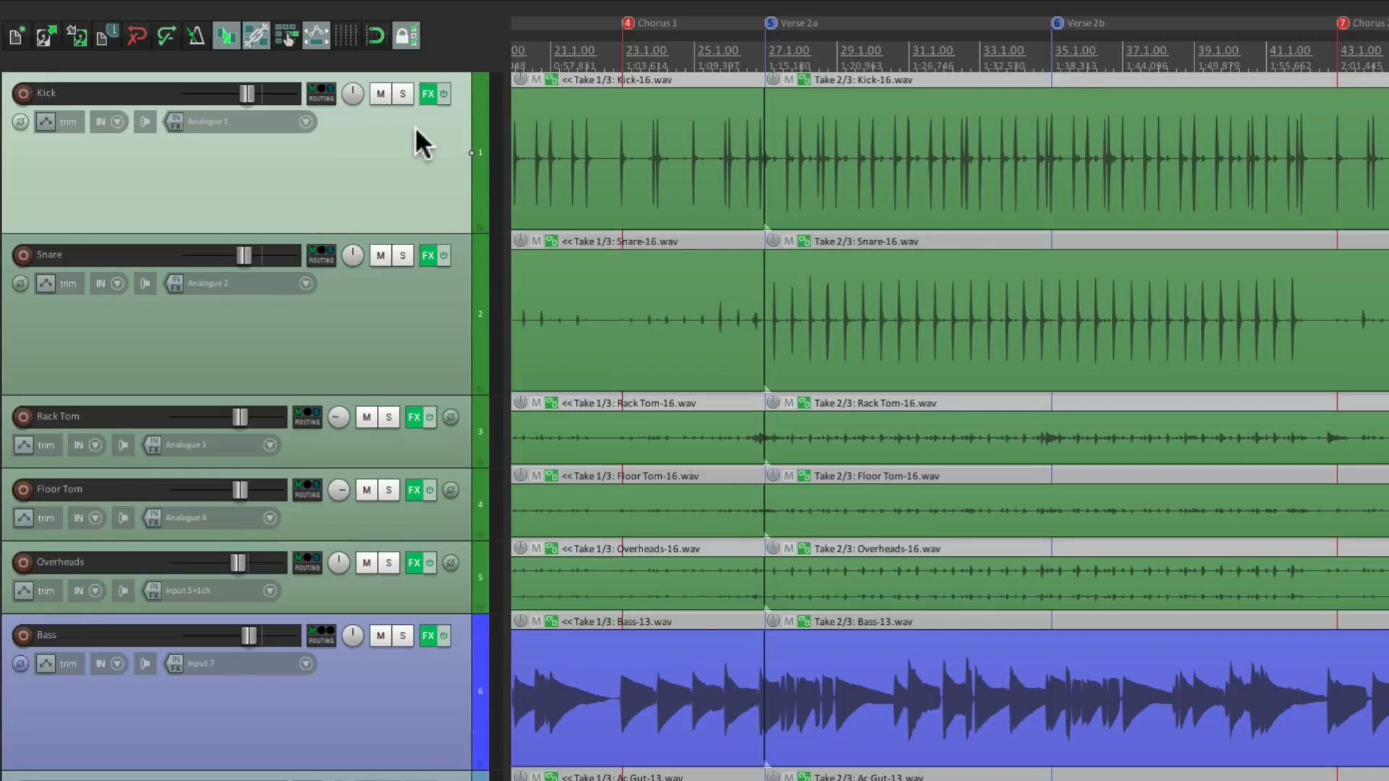
key("p")
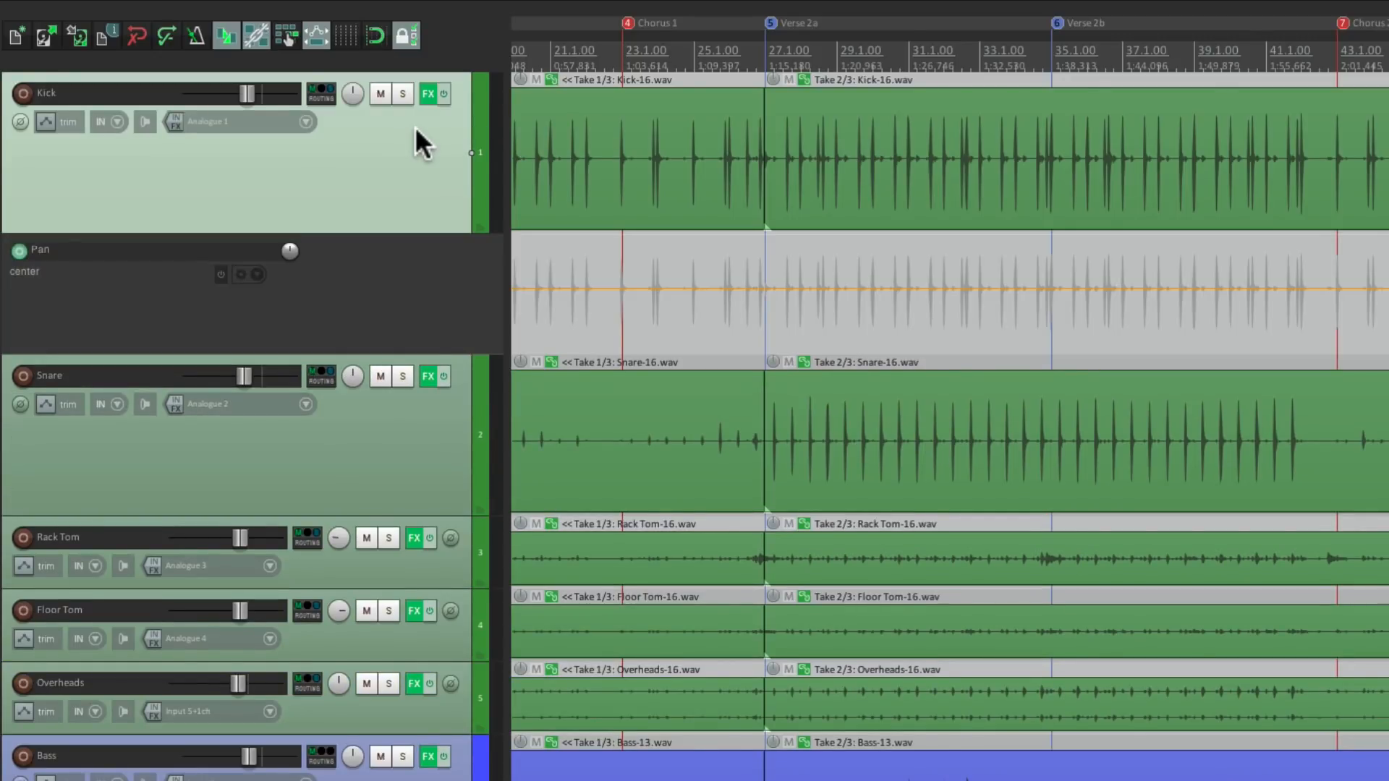
key("p")
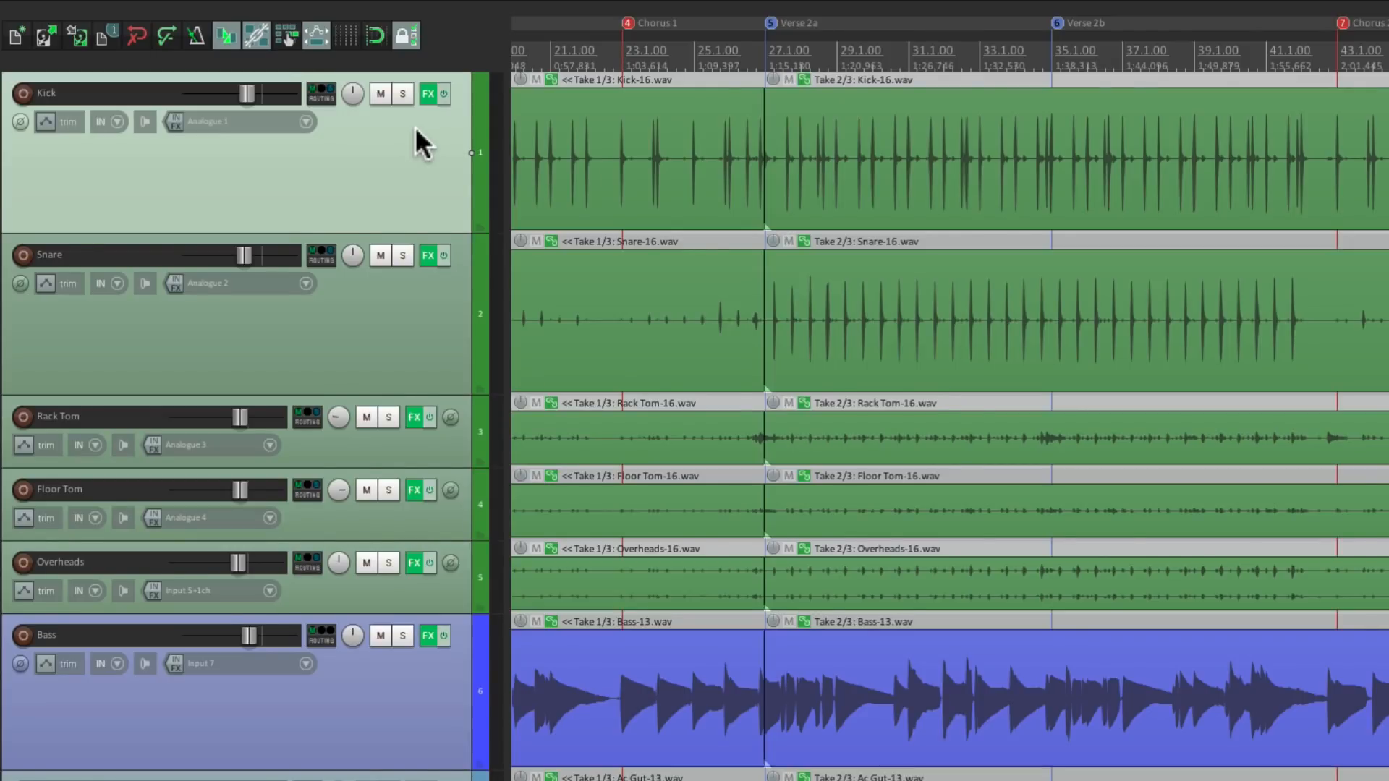
Step: Create a new custom action and add "Track: Select track under mouse" as its first action
key("question")
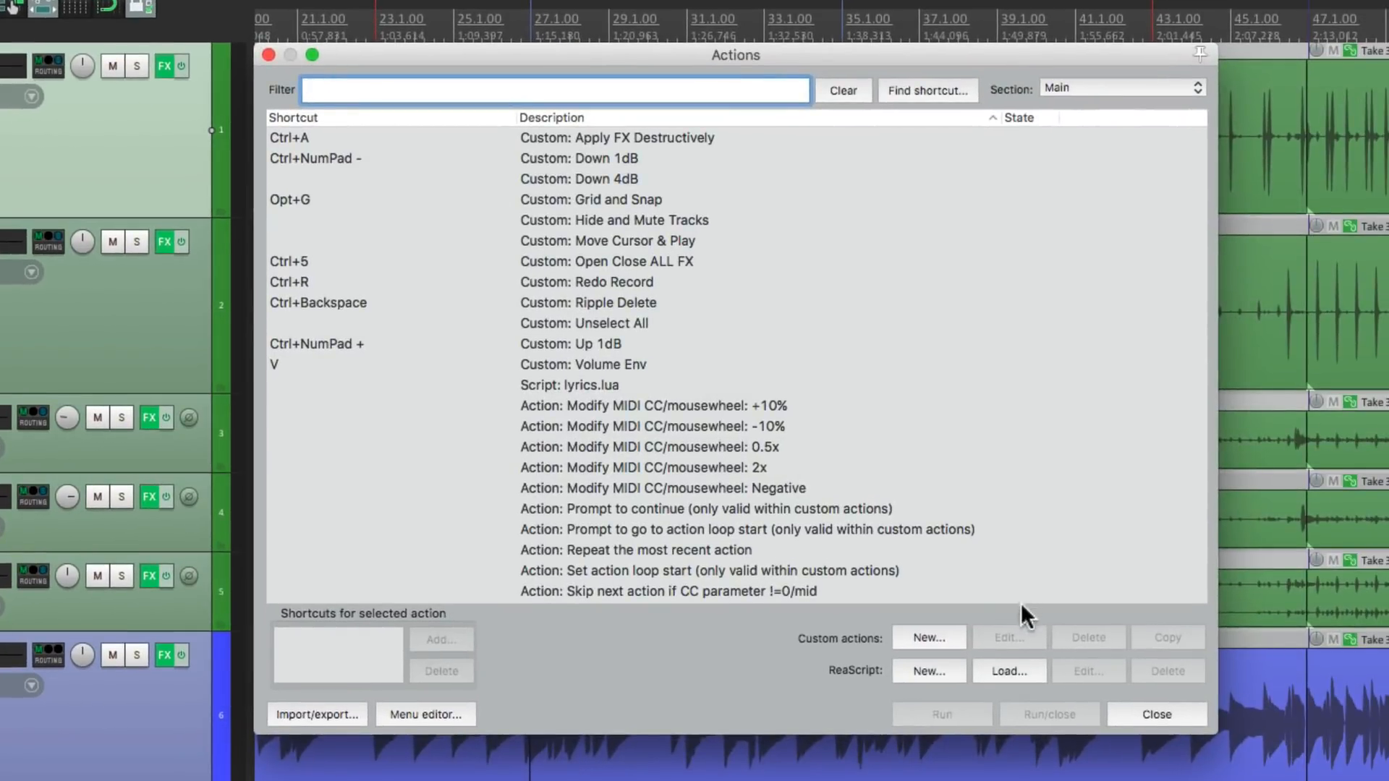
left_click(933, 635)
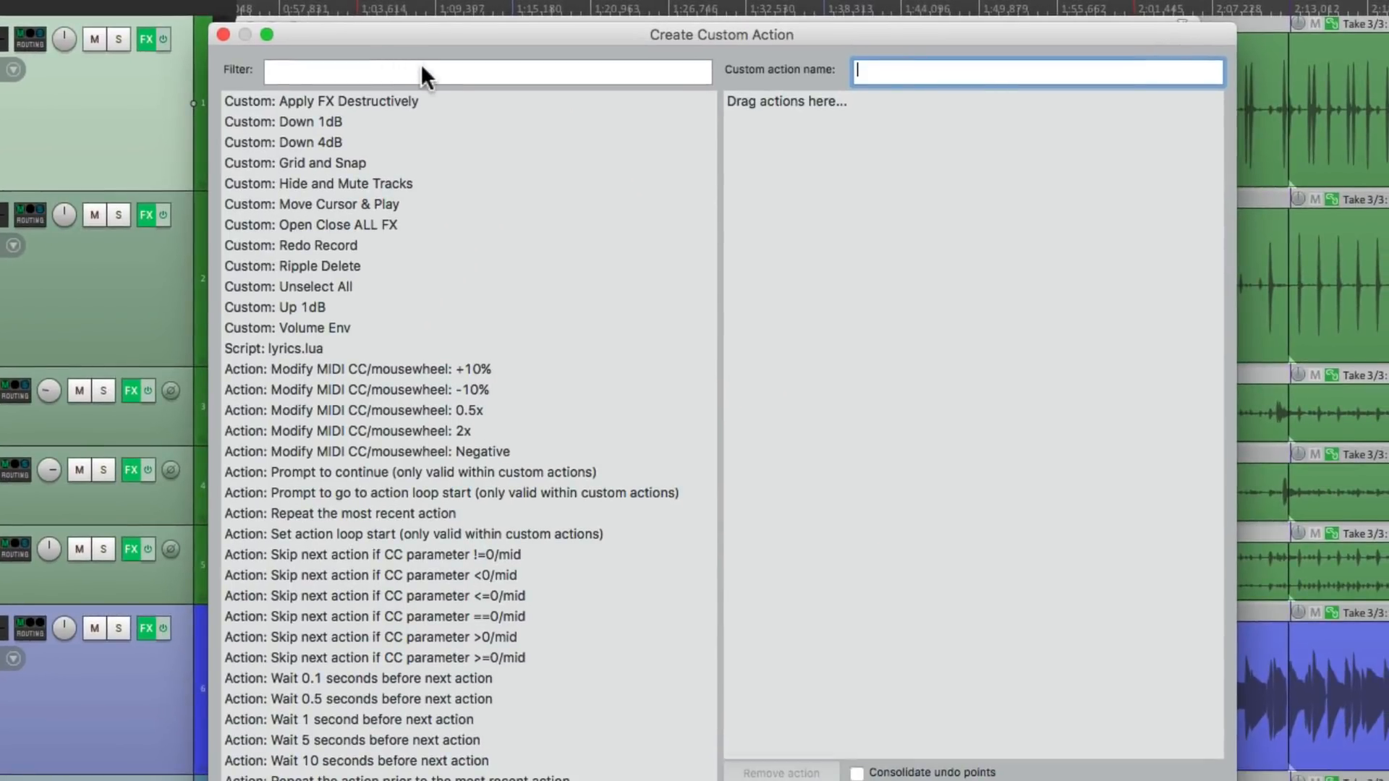
left_click(421, 65)
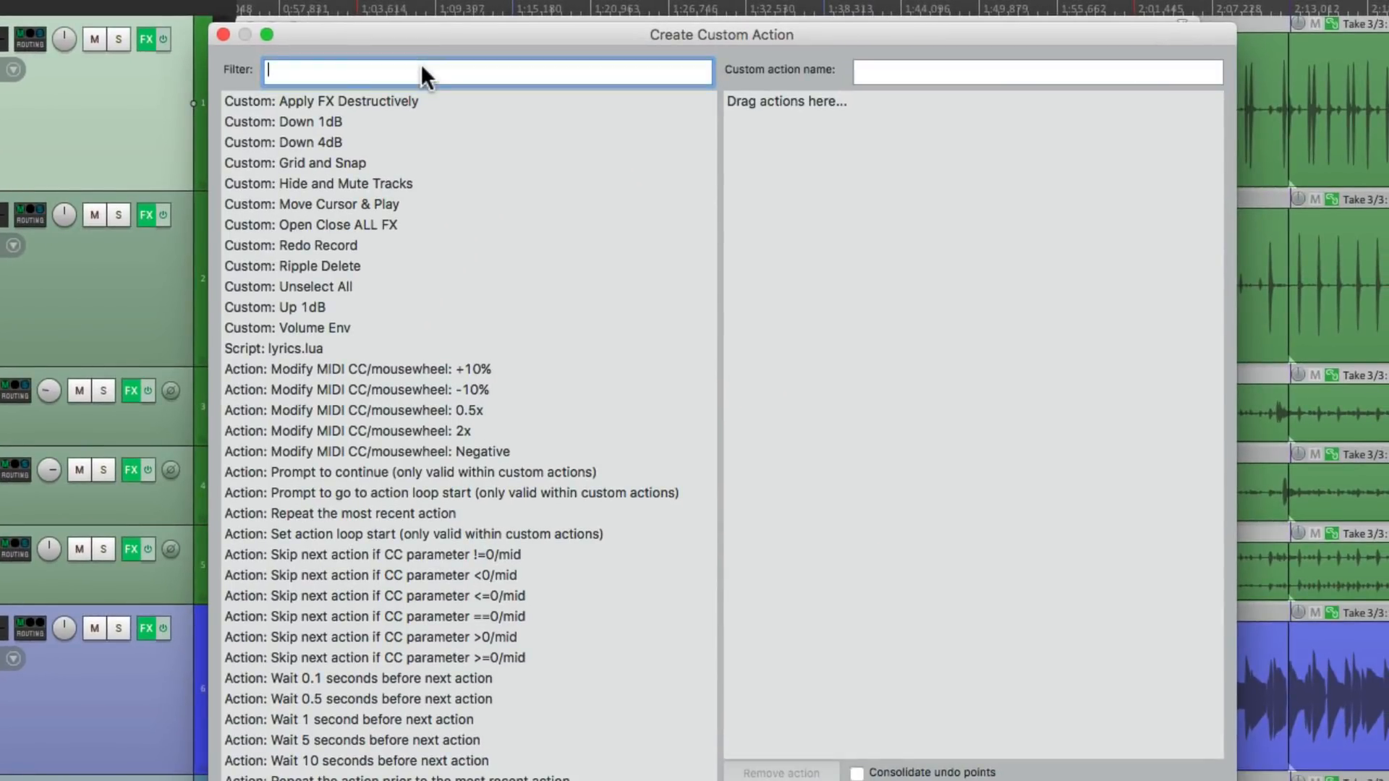
type("track under")
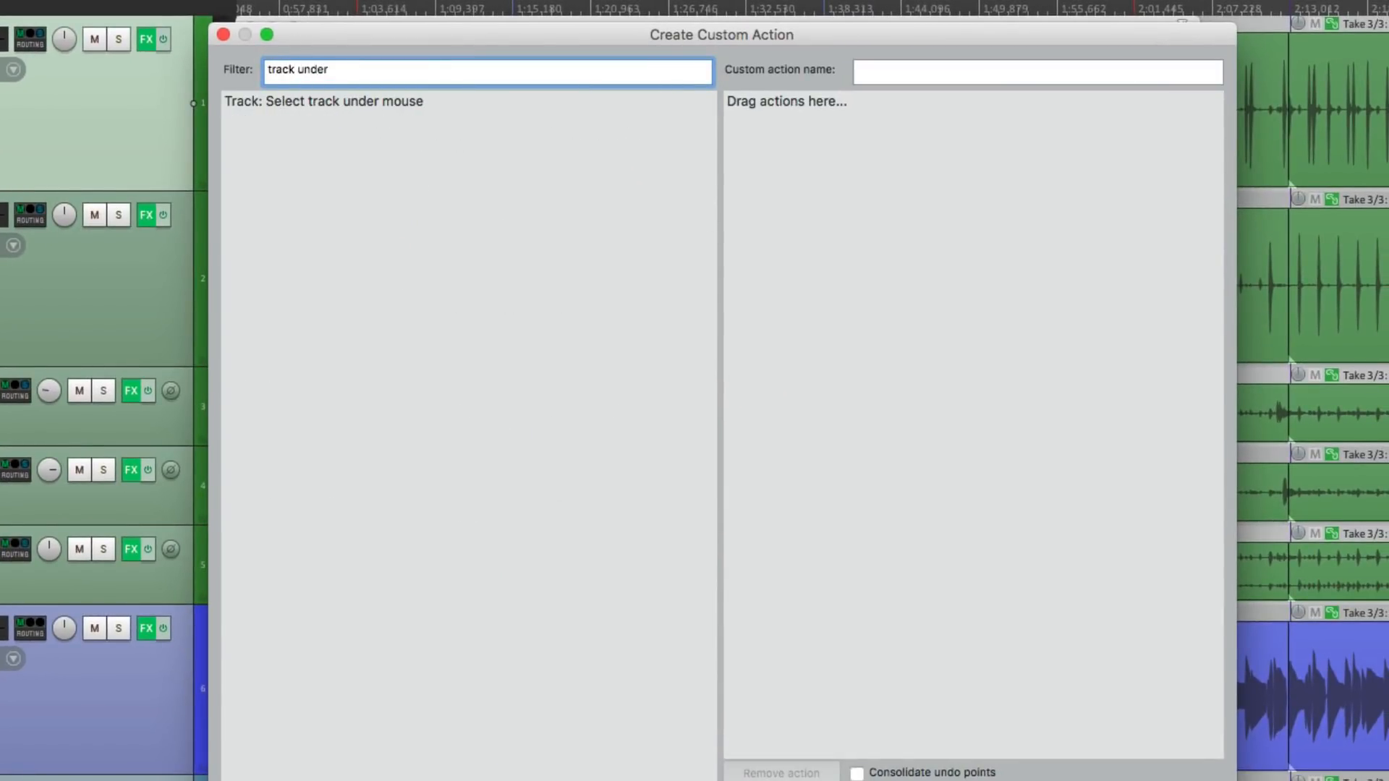
left_click_drag(334, 101, 773, 179)
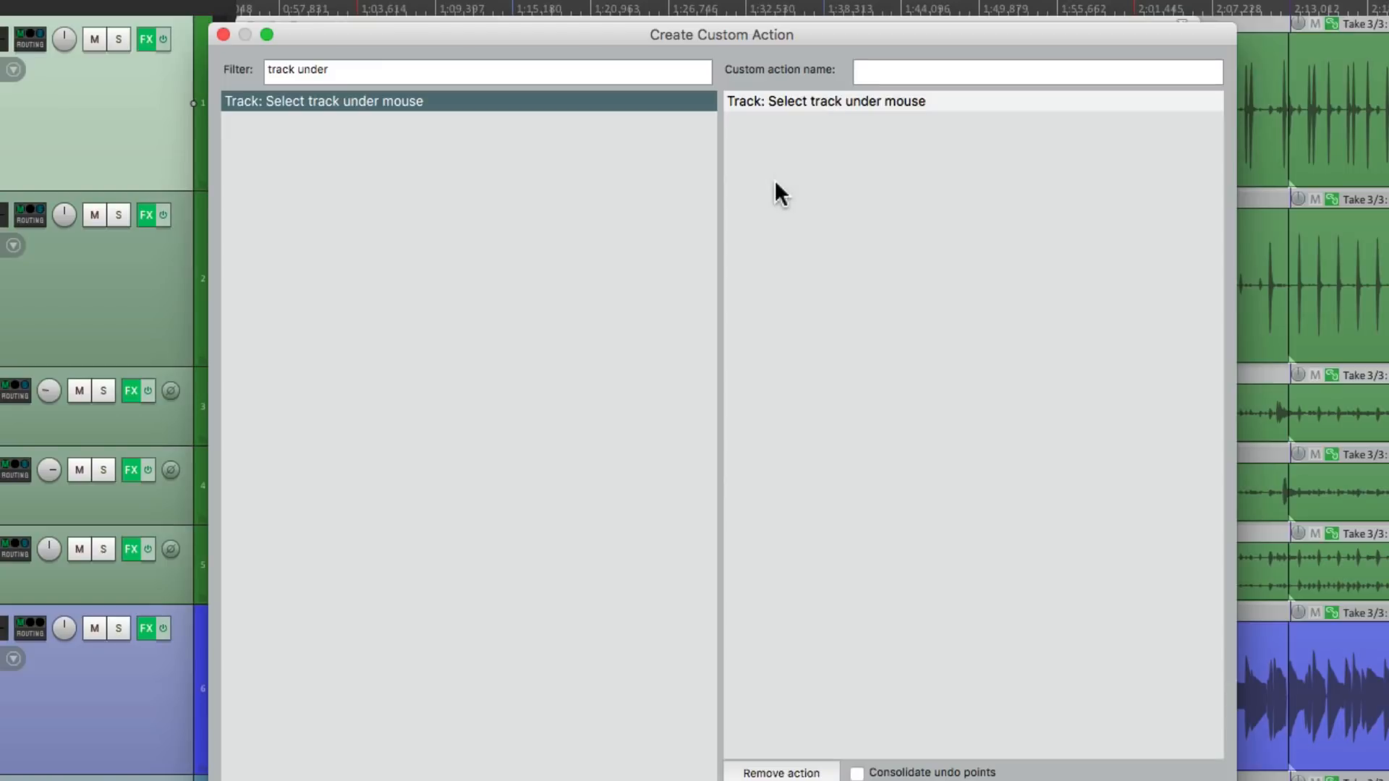
Step: Find "Track: Toggle track pan envelope active" with the filter "pan env" and add it as the custom action's second action
double_click(533, 73)
type("pan env")
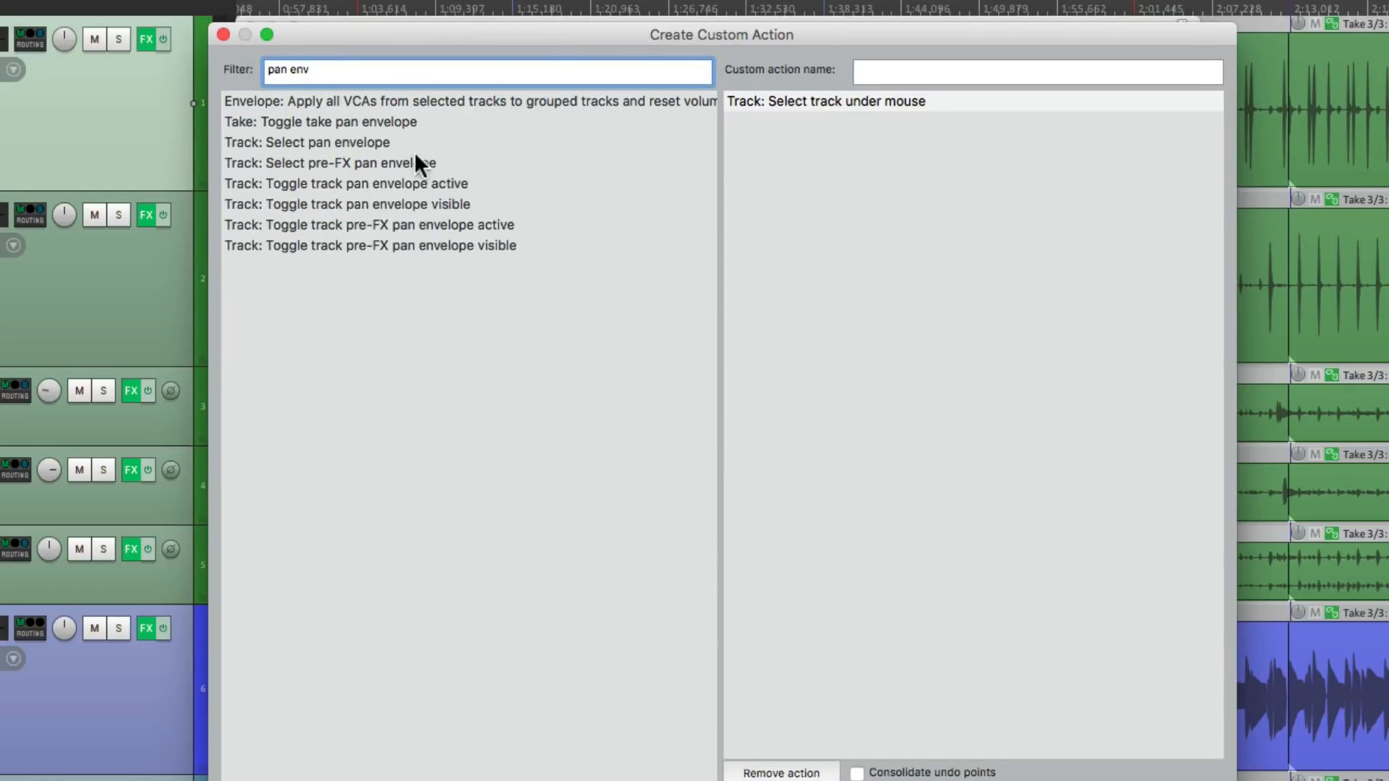
left_click(378, 183)
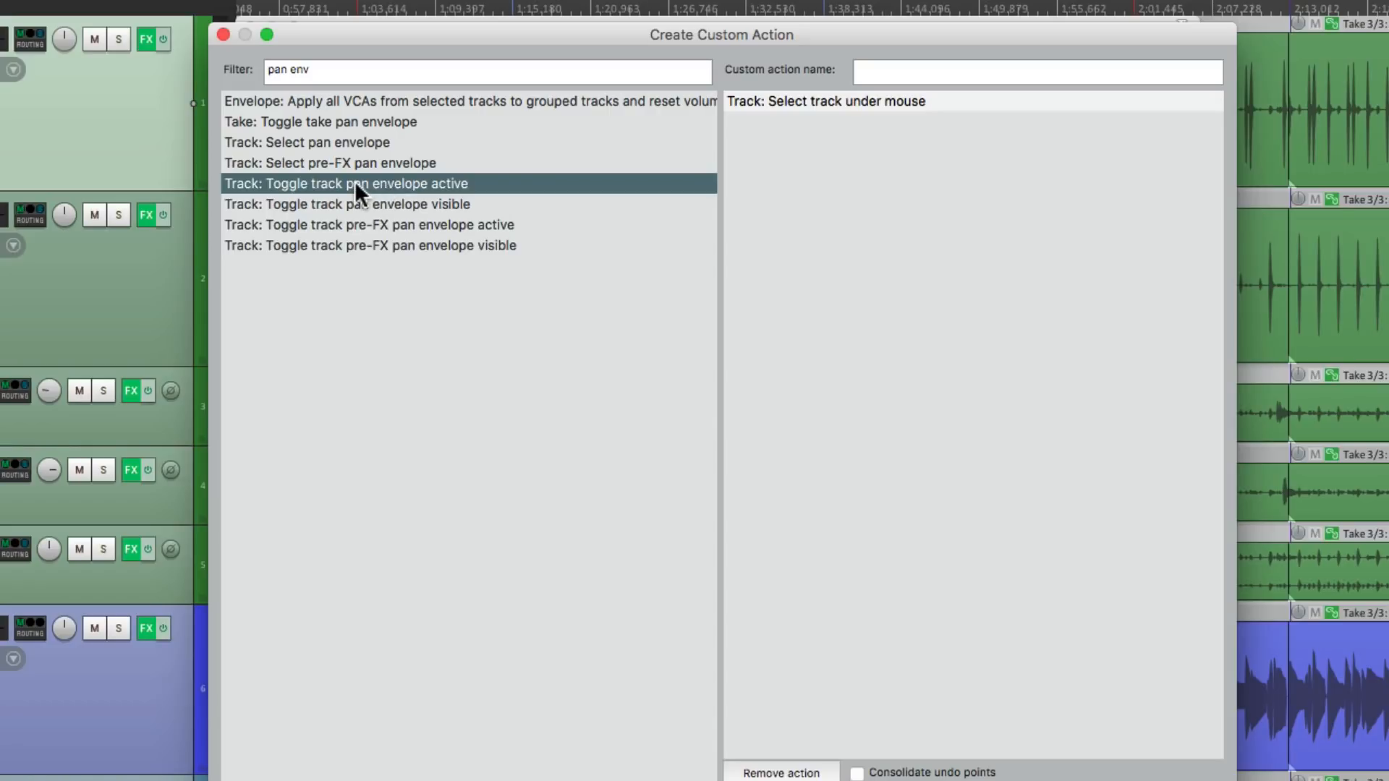
left_click_drag(373, 182, 881, 142)
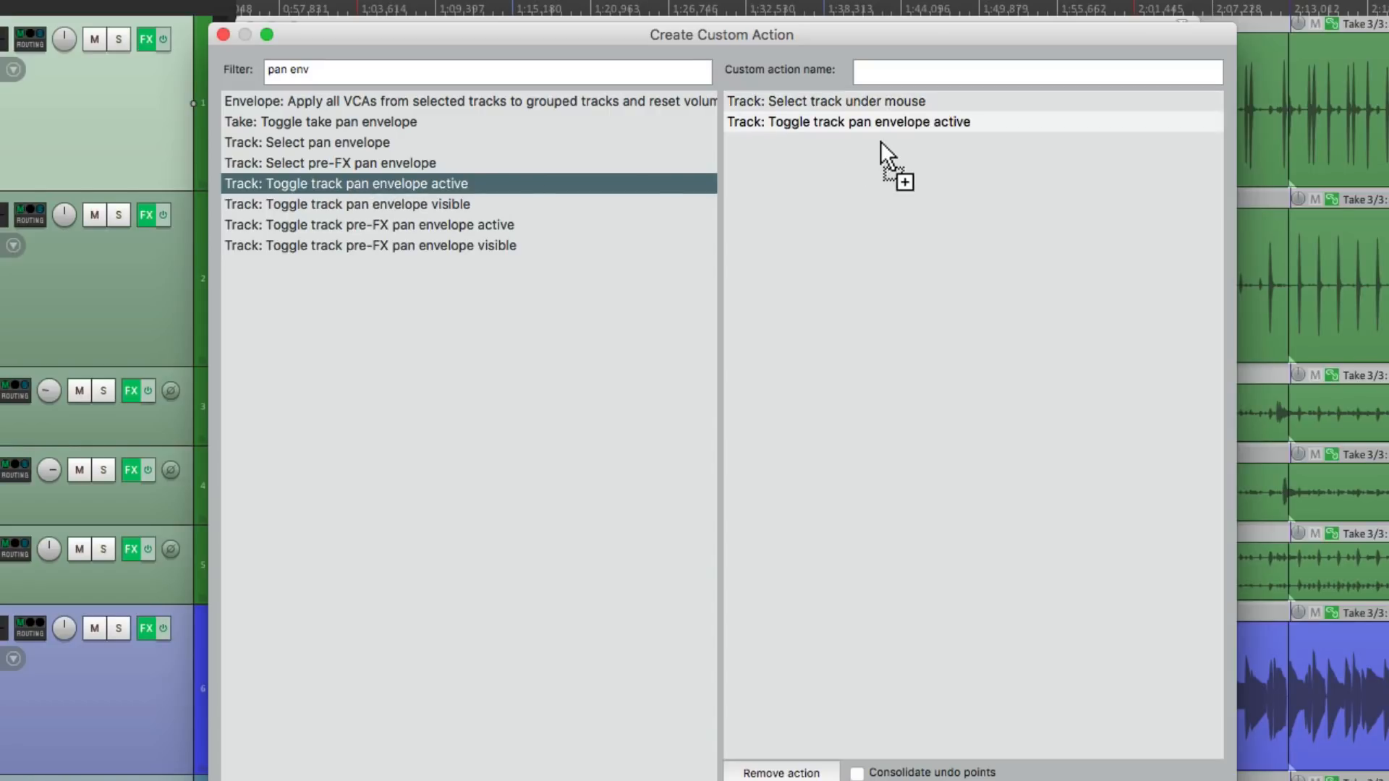
Step: Name the custom action "Pan Env" and save it
left_click(930, 73)
type("Pan Env")
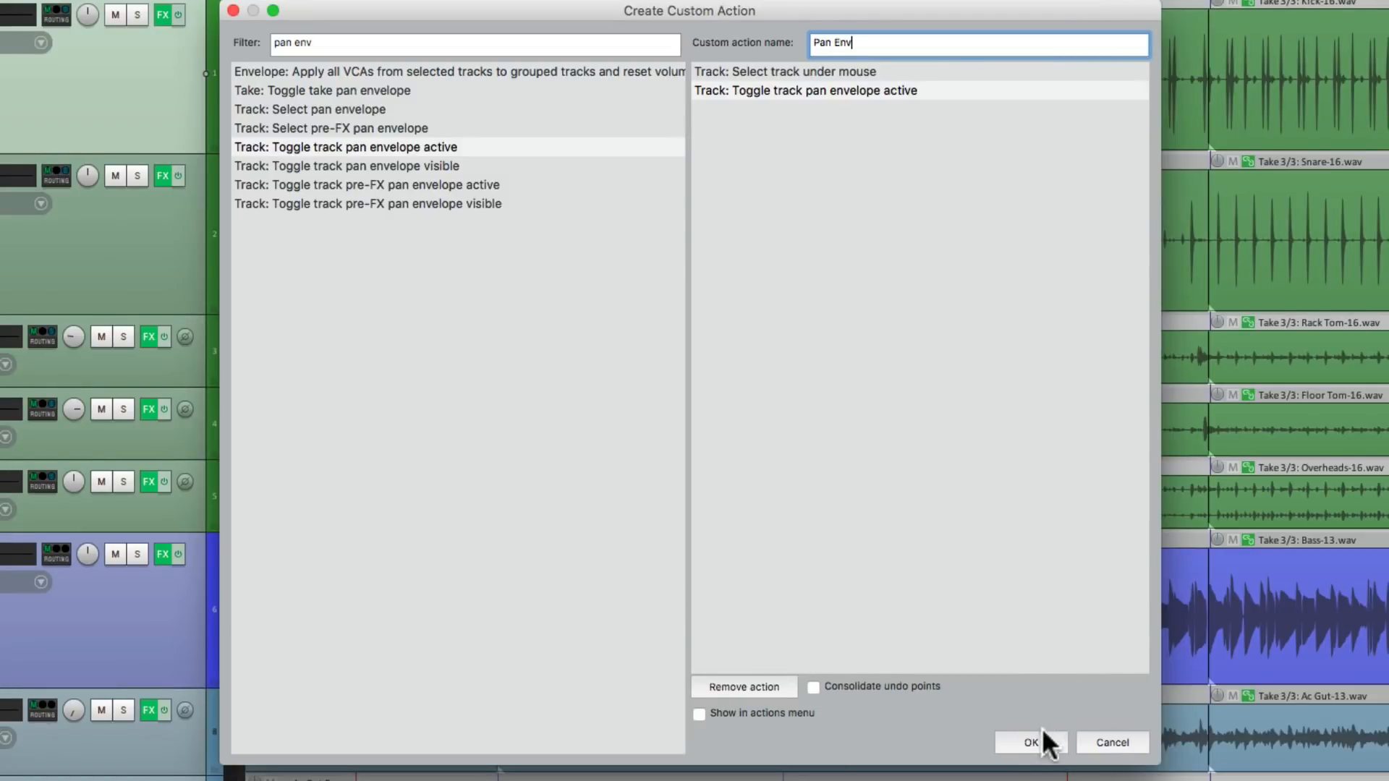
left_click(1048, 741)
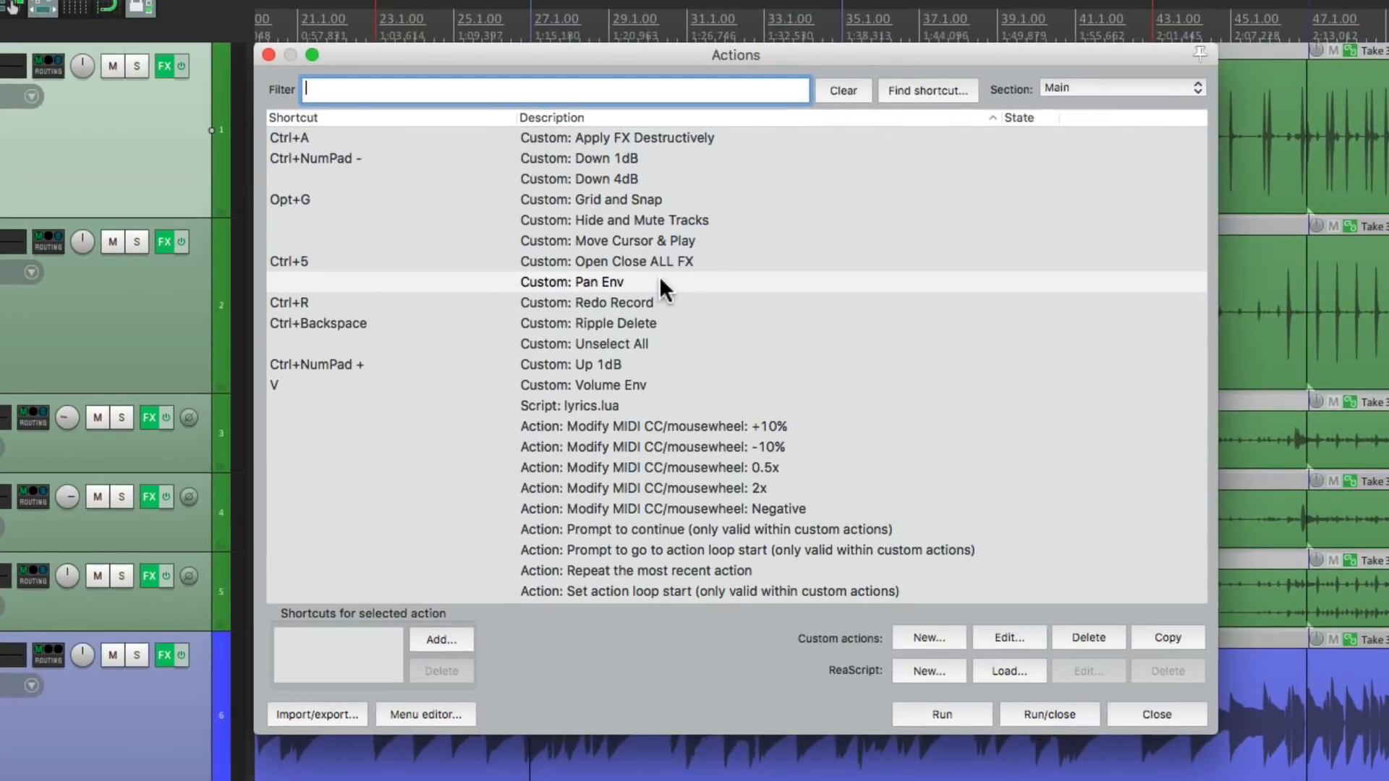
Step: Assign P as the shortcut for "Custom: Pan Env", override the existing mapping, and close the action list
left_click(443, 639)
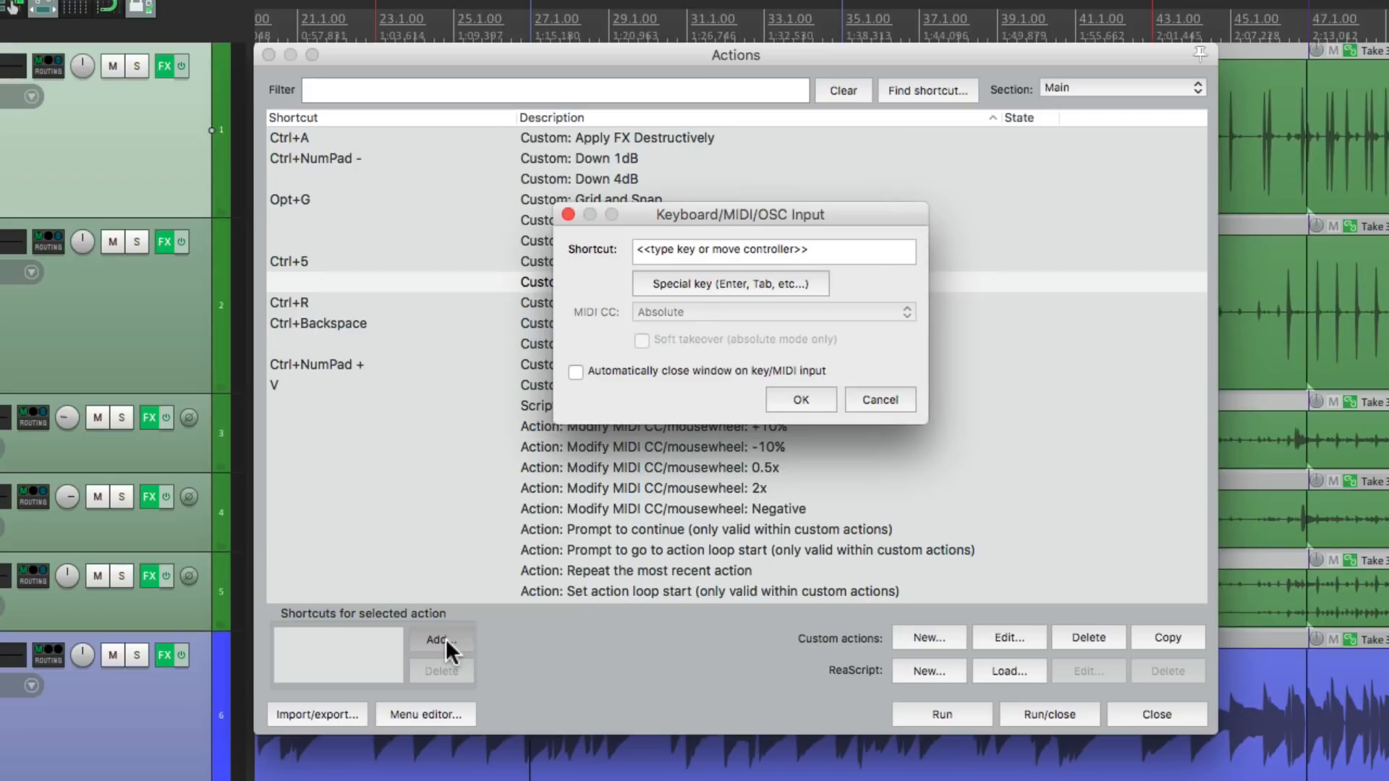
key("p")
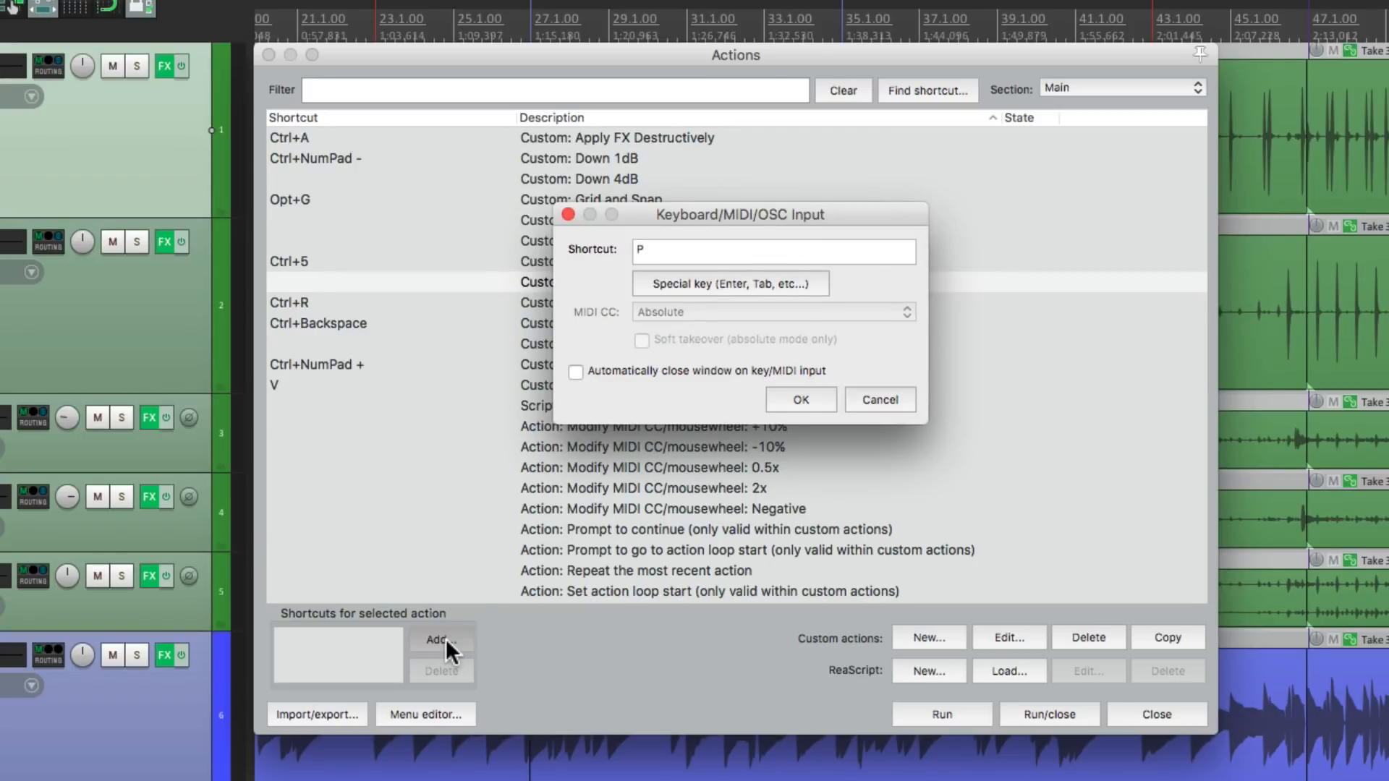
key("Return")
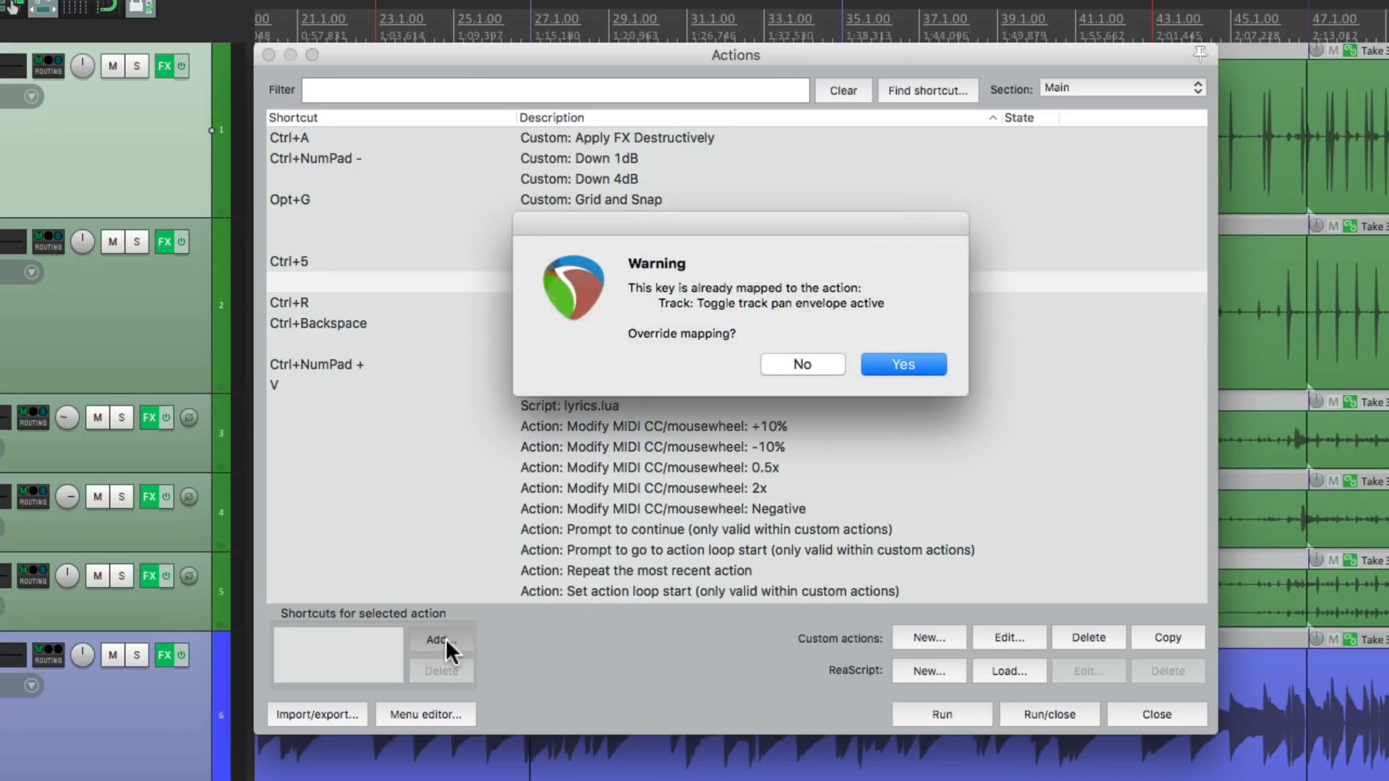
key("Return")
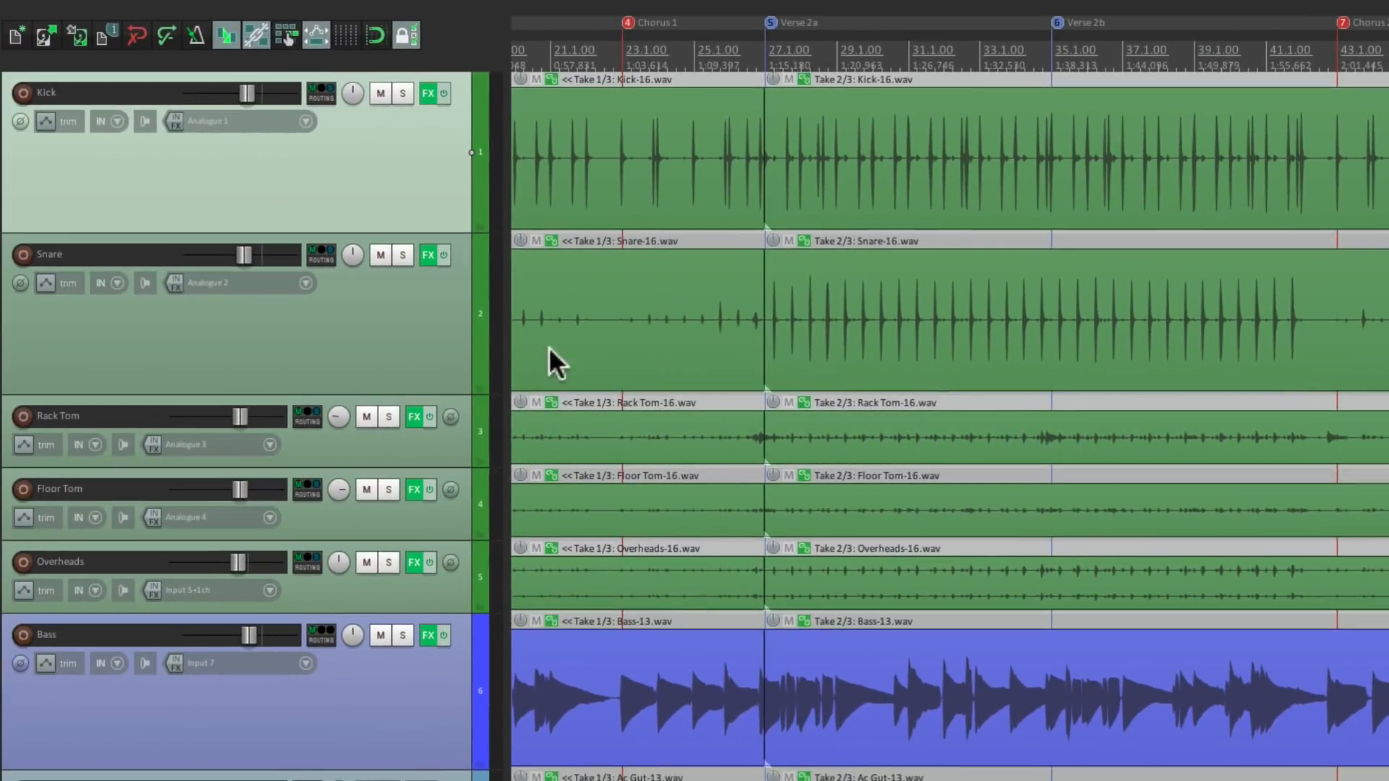
Step: Test the Pan Env shortcut over the Kick, Snare and Bass track headers, showing and hiding each track's pan envelope
left_click(399, 191, "super")
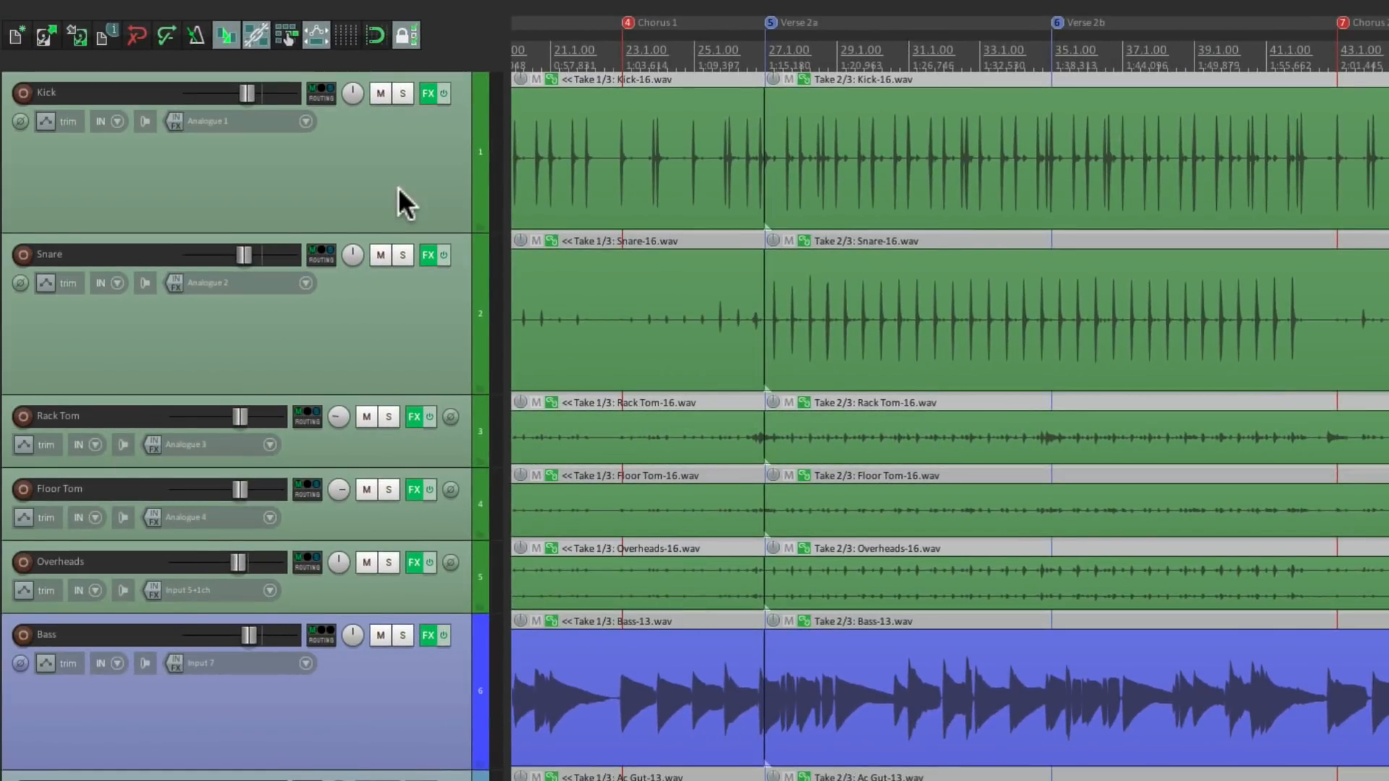
left_click(431, 152)
key("p")
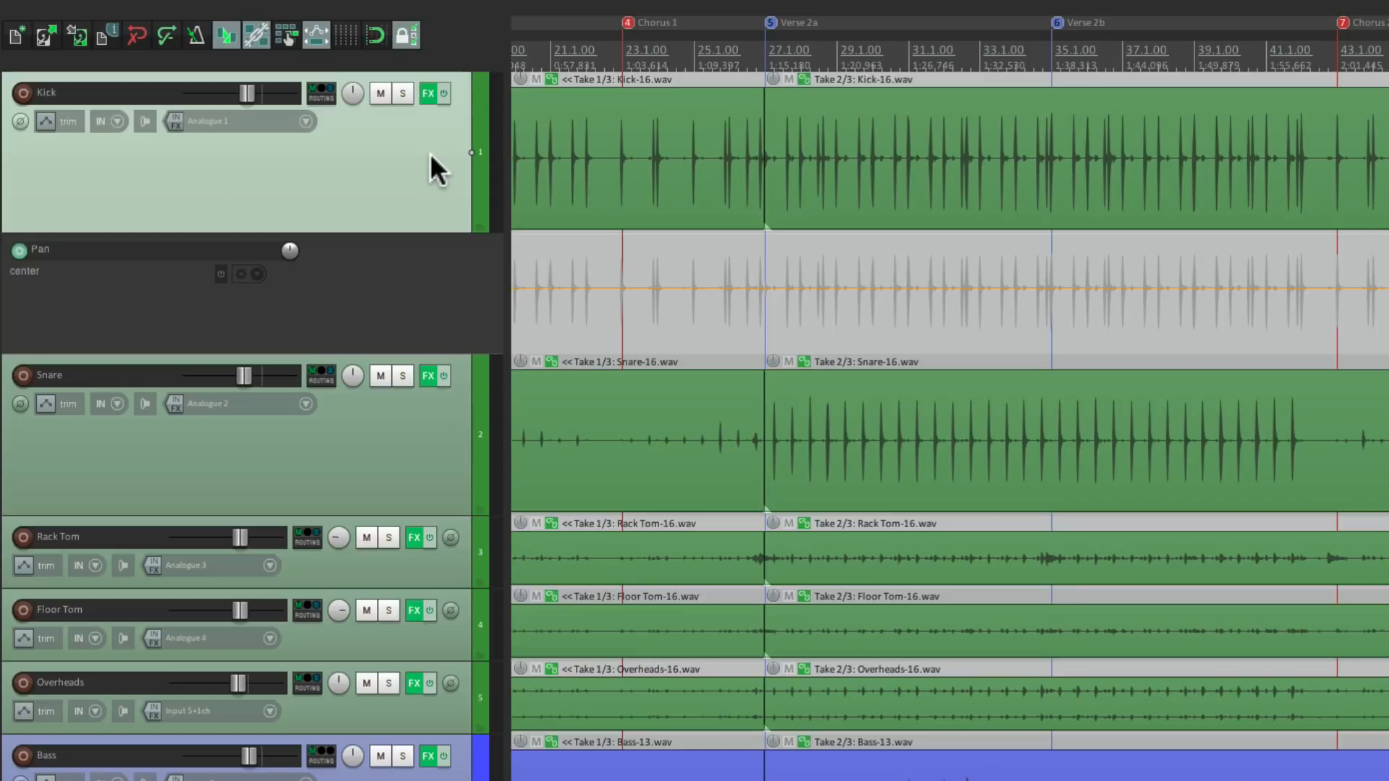
key("p")
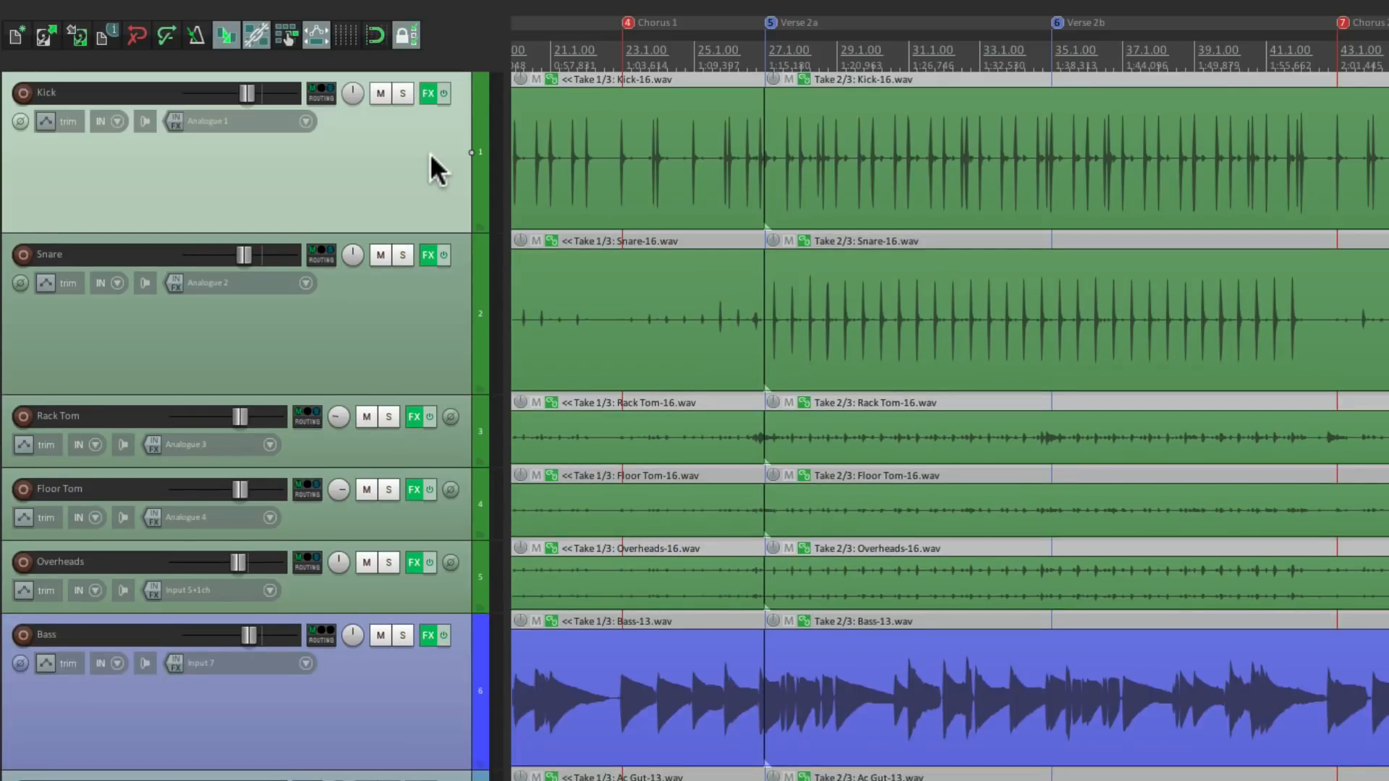
left_click(416, 357)
key("p")
key("p")
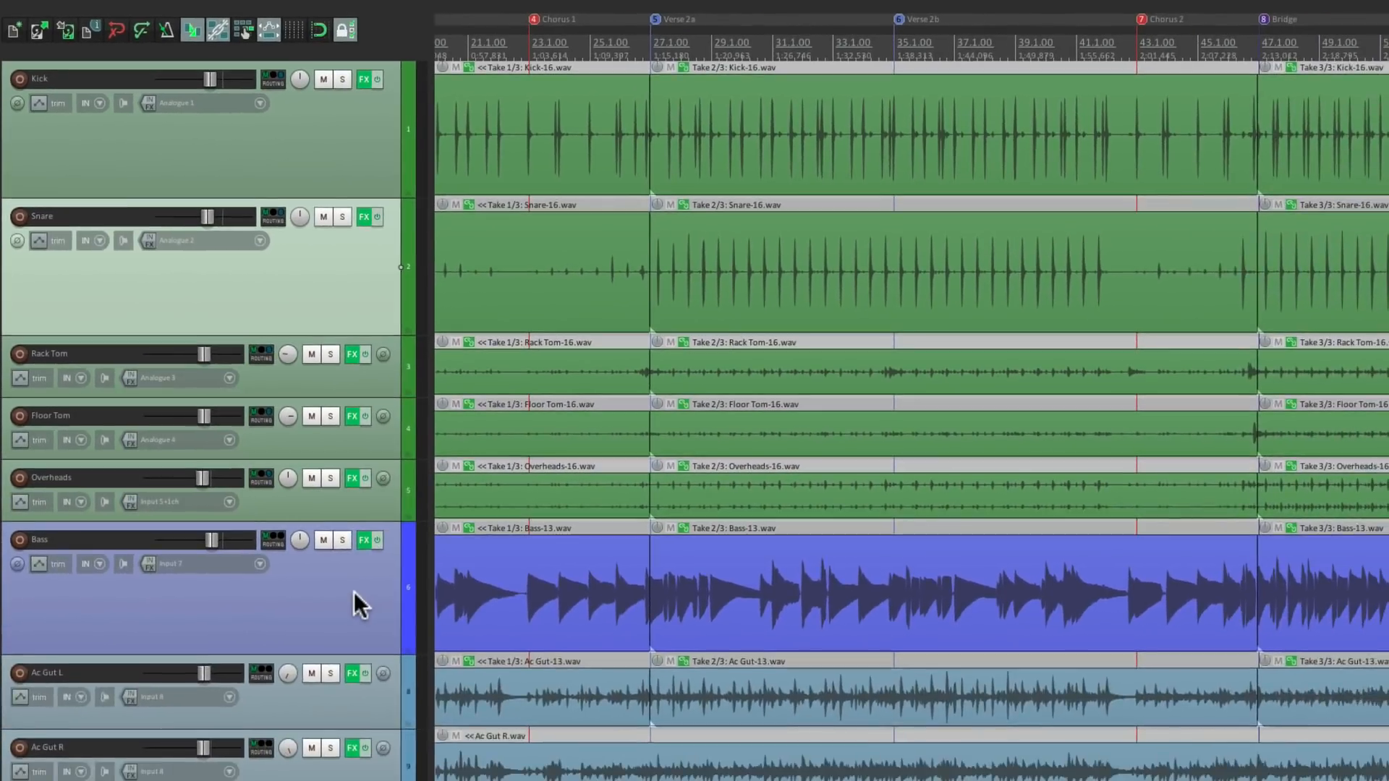
left_click(415, 695)
key("p")
key("p")
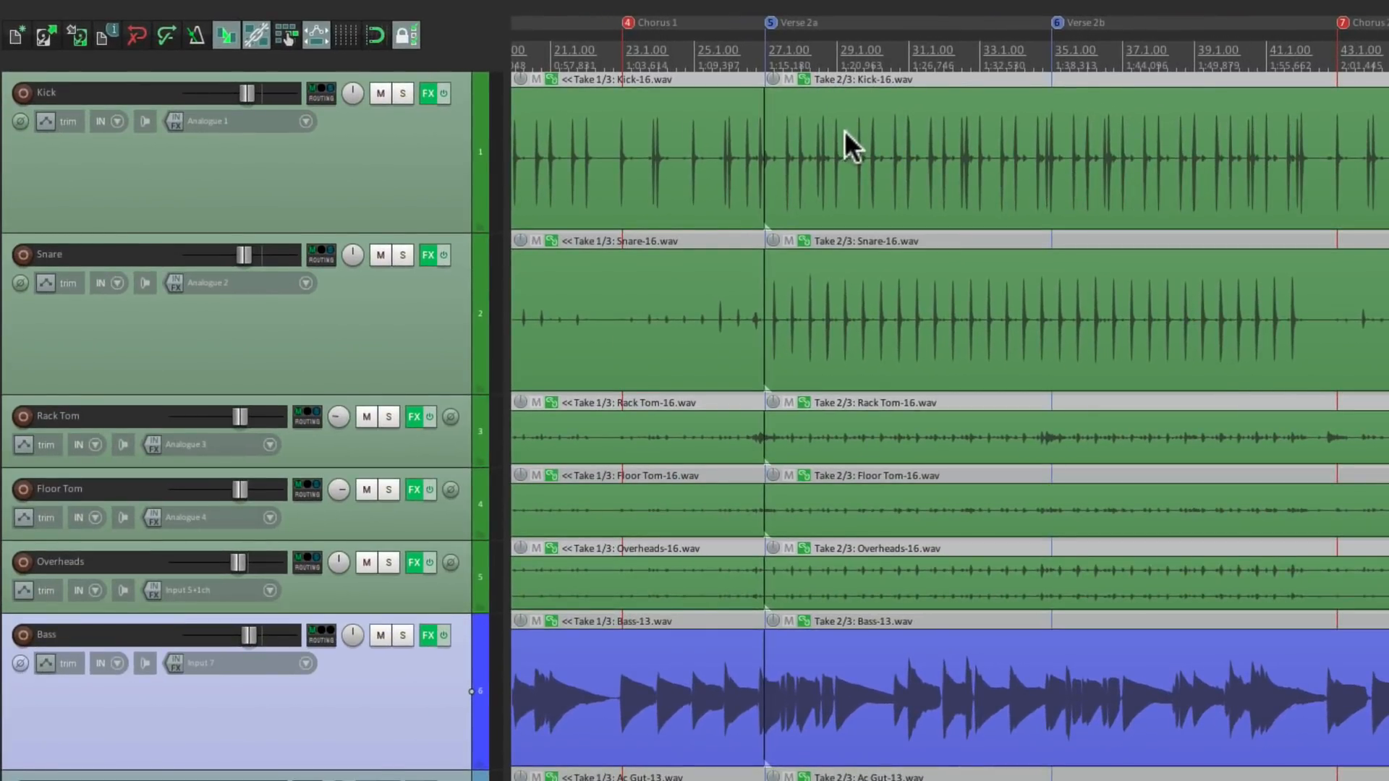
Step: Test the Pan Env shortcut over the Kick and Snare media items, showing and hiding each pan envelope
left_click(844, 130)
key("p")
key("p")
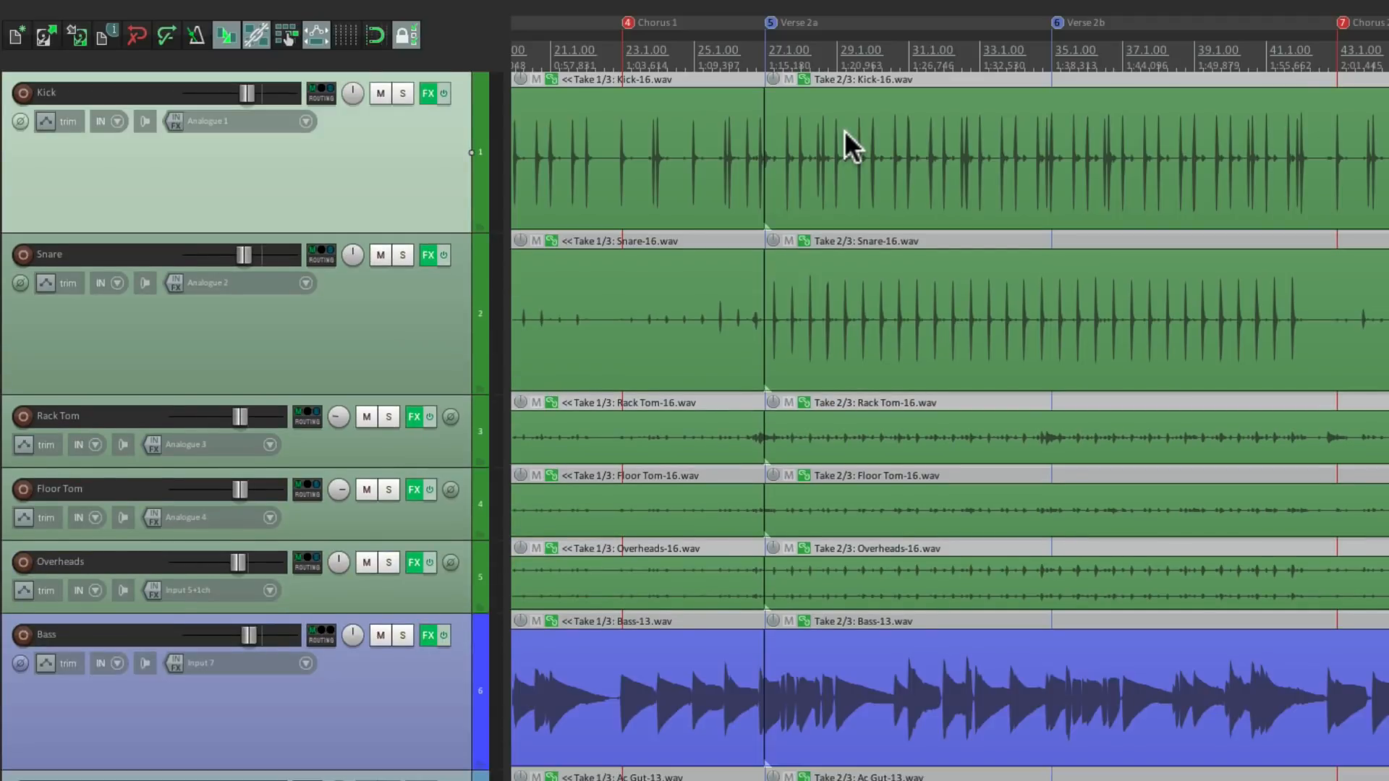
left_click(843, 275)
key("p")
key("p")
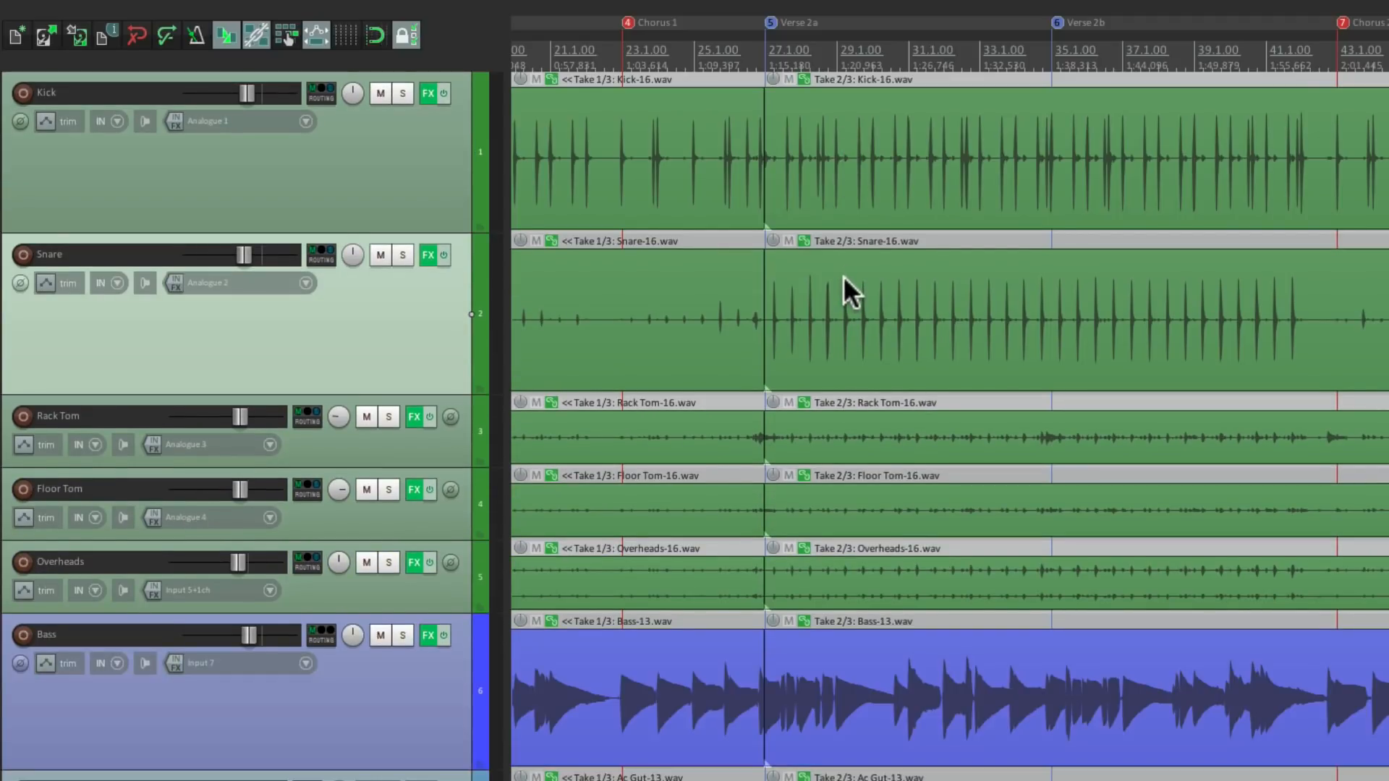
Step: Select the Kick track and open its ReaGate, Transient Controller, ReaComp and ReaEQ windows with the FX 1 to 4 shortcuts
left_click(339, 298, "super")
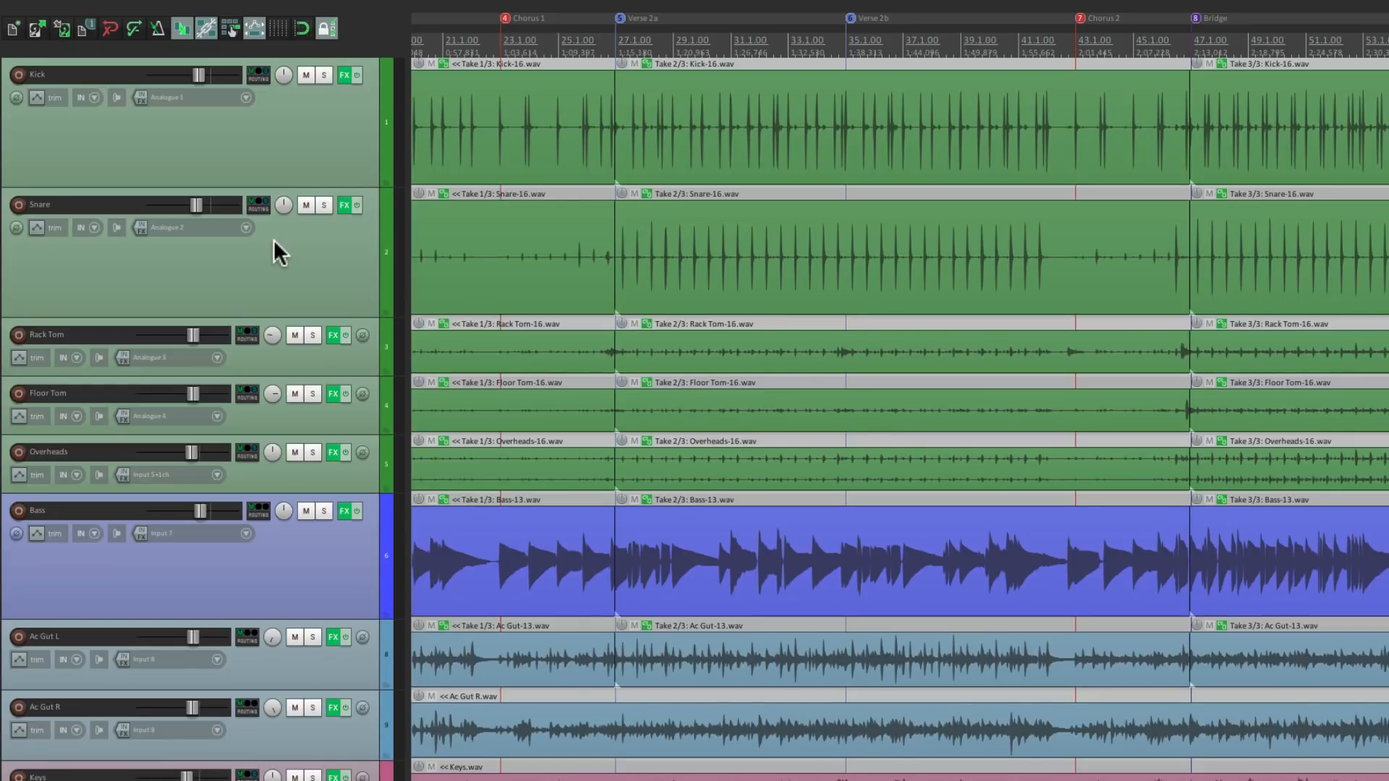
left_click(325, 120)
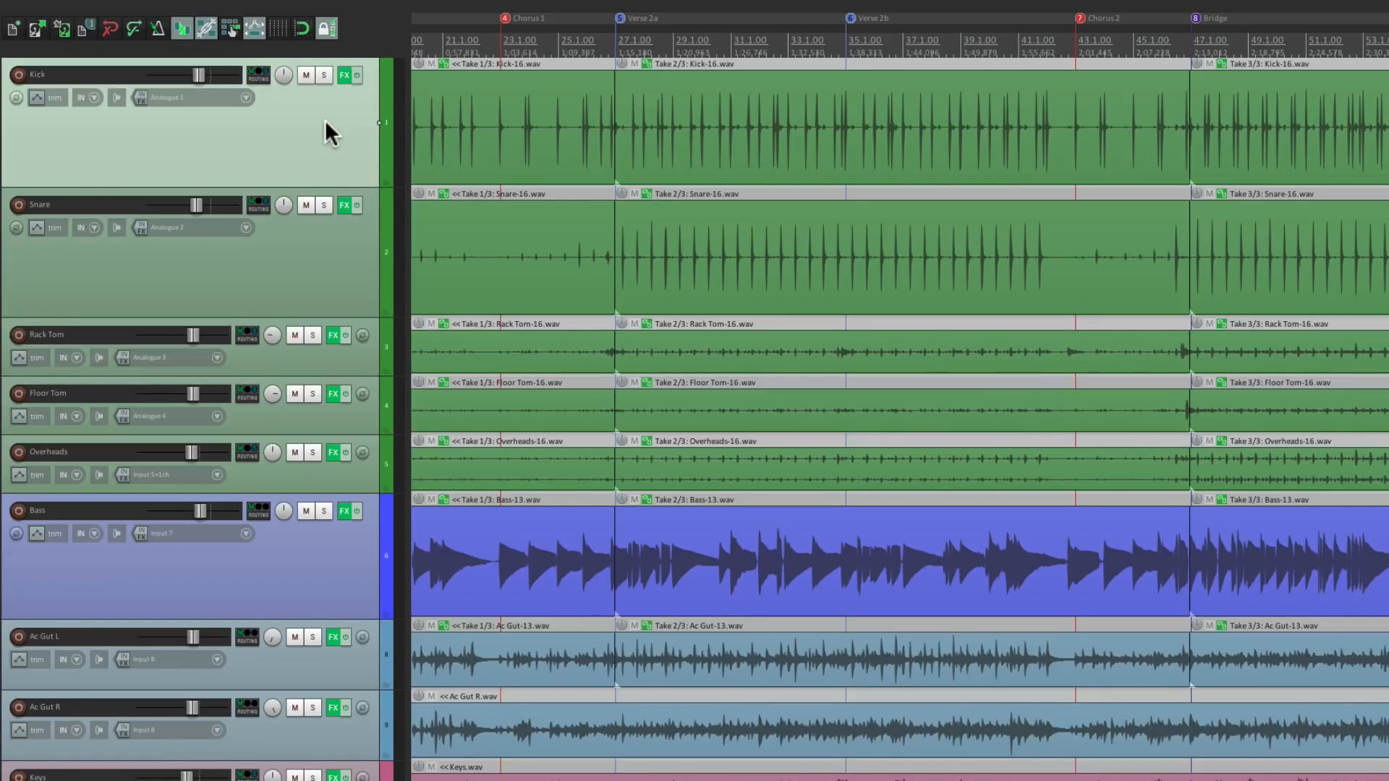
key("1")
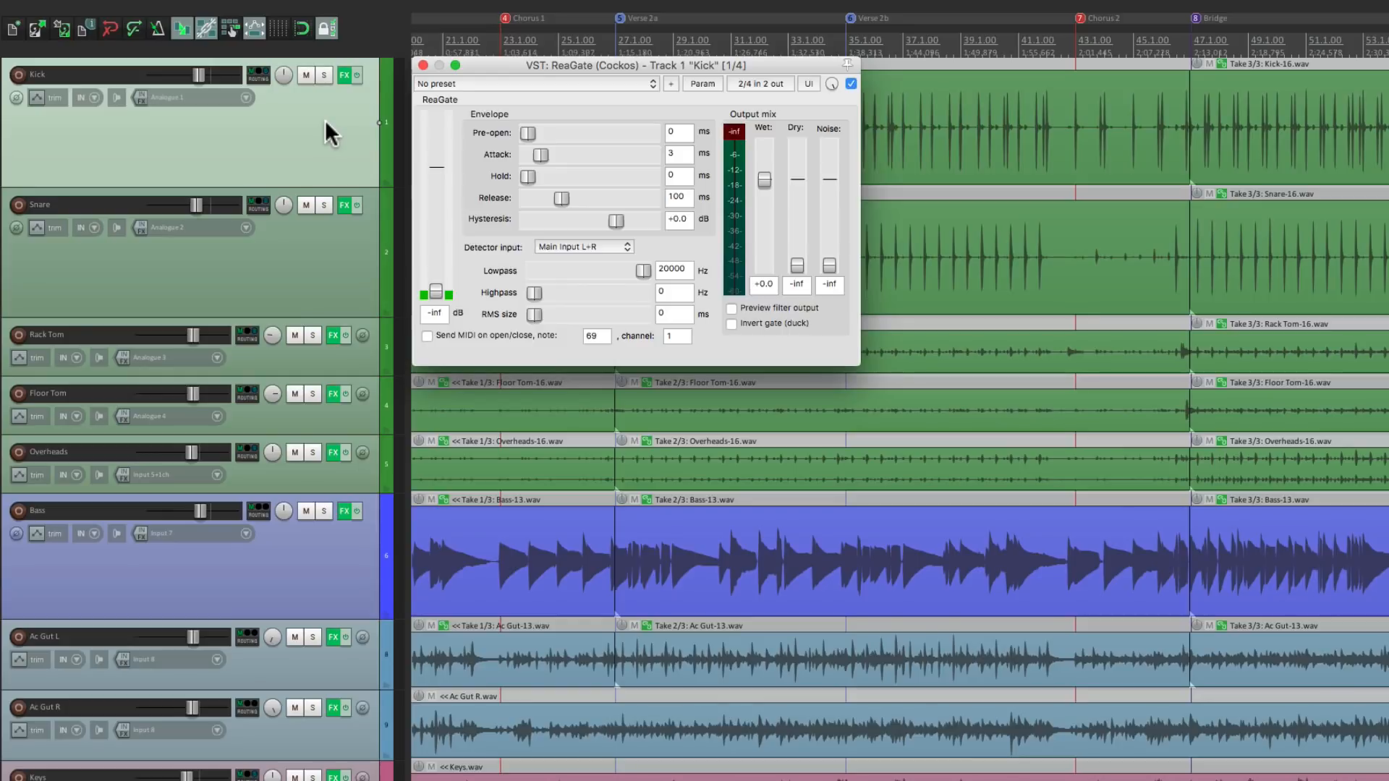
key("2")
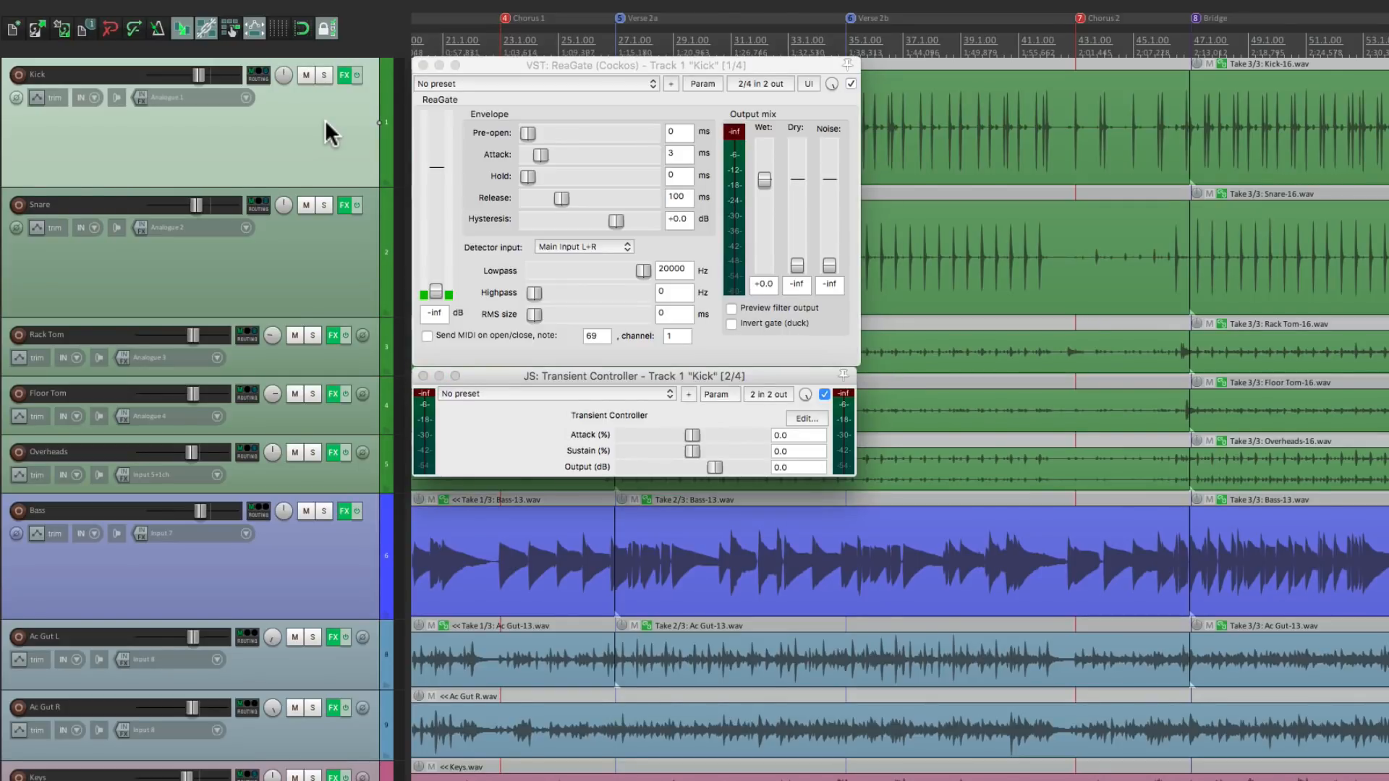
key("3")
key("4")
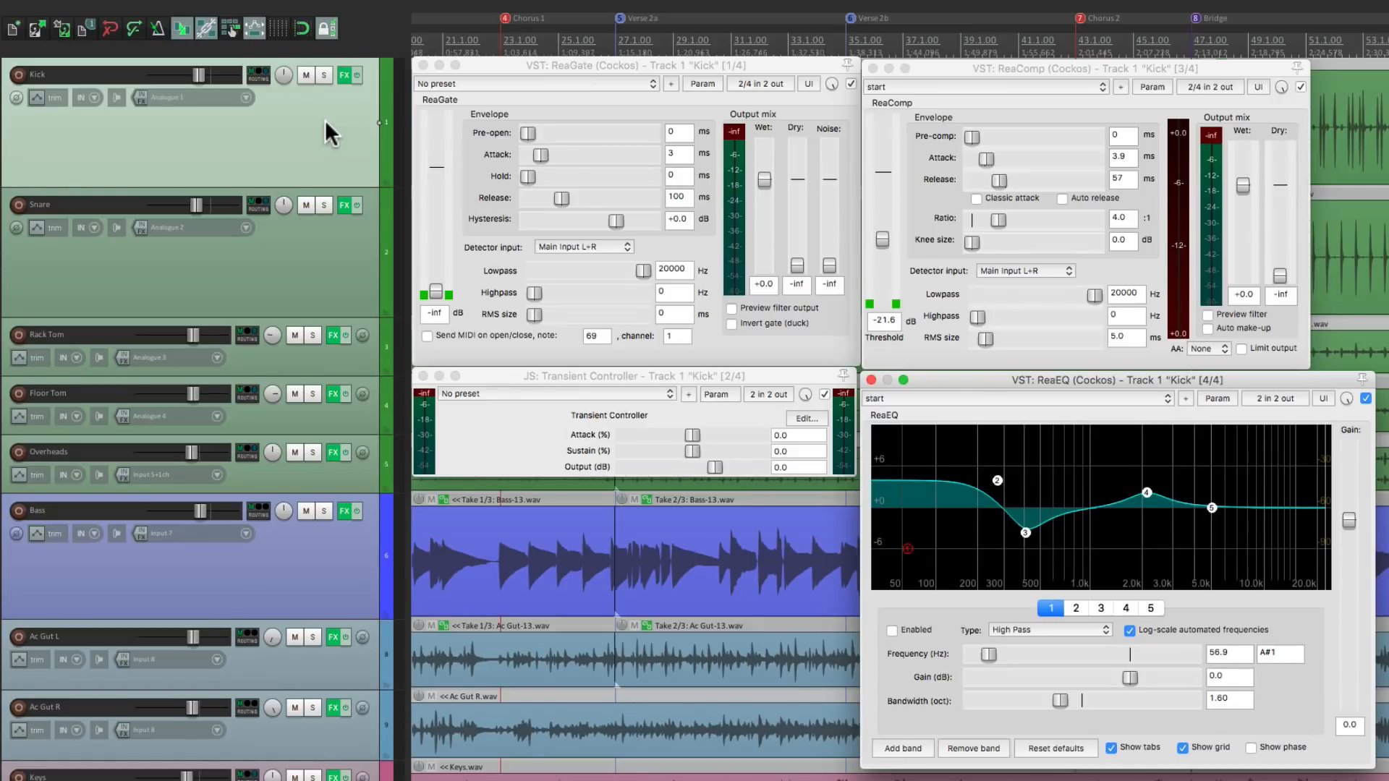
Step: Close the Kick track's four FX windows in reverse order, from ReaEQ back to ReaGate
key("4")
key("3")
key("2")
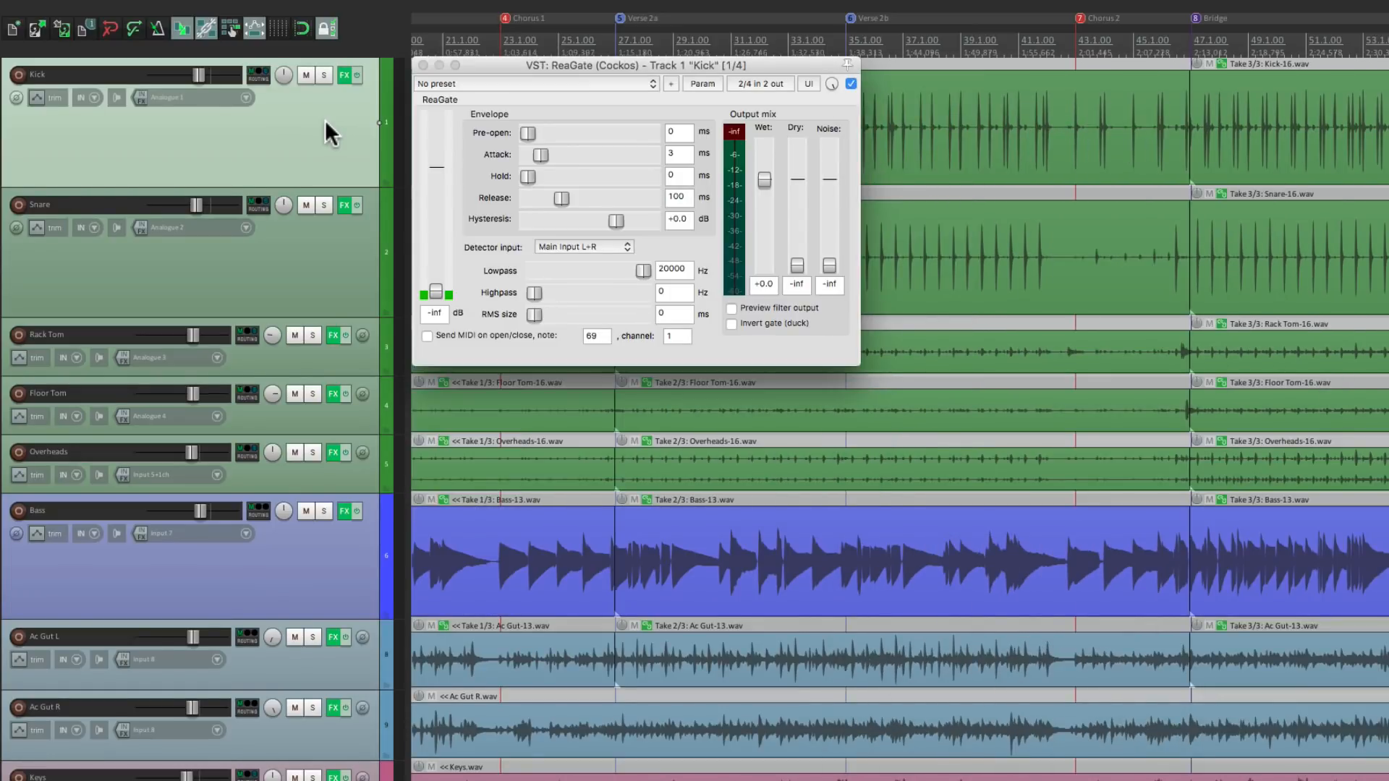
key("1")
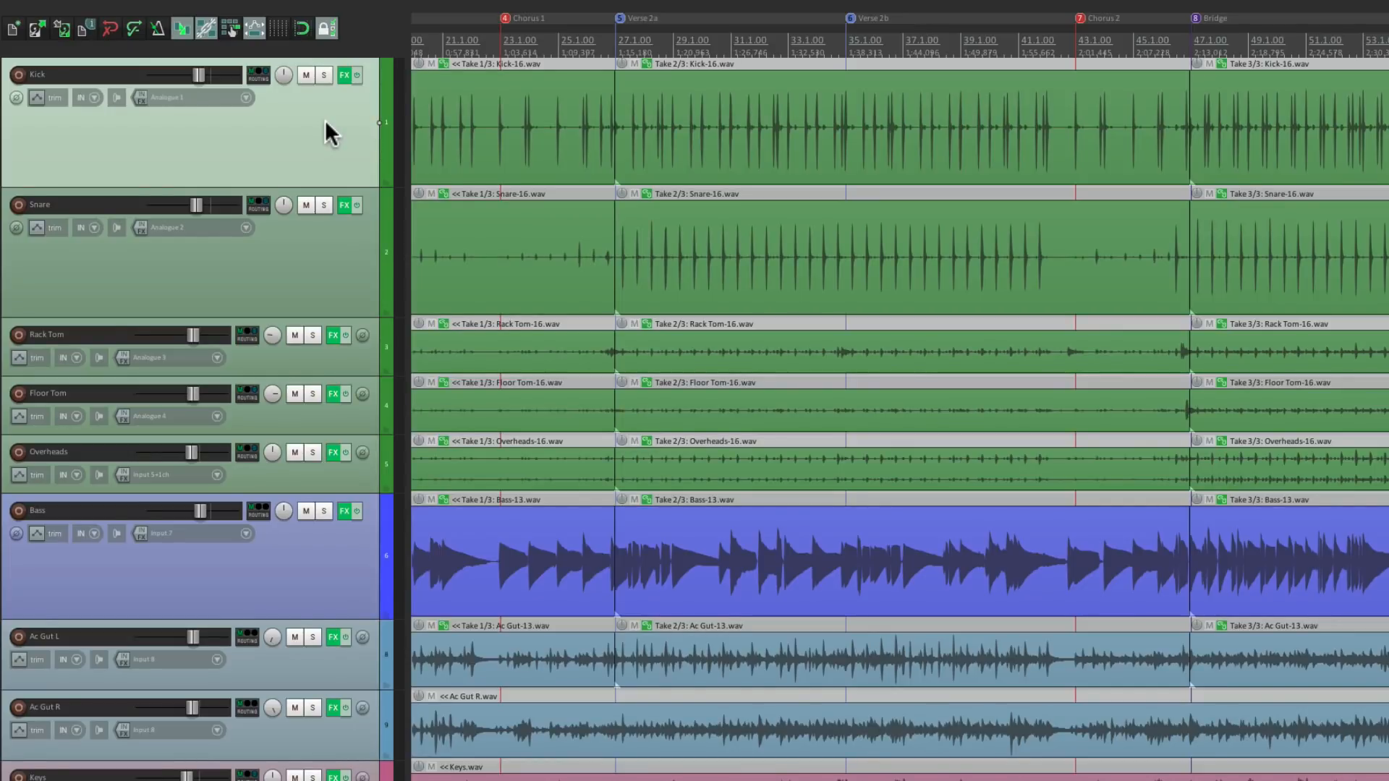
Step: Check the action list for "open close" FX actions, and start a new custom action with "Track: Select track under mouse"
key("question")
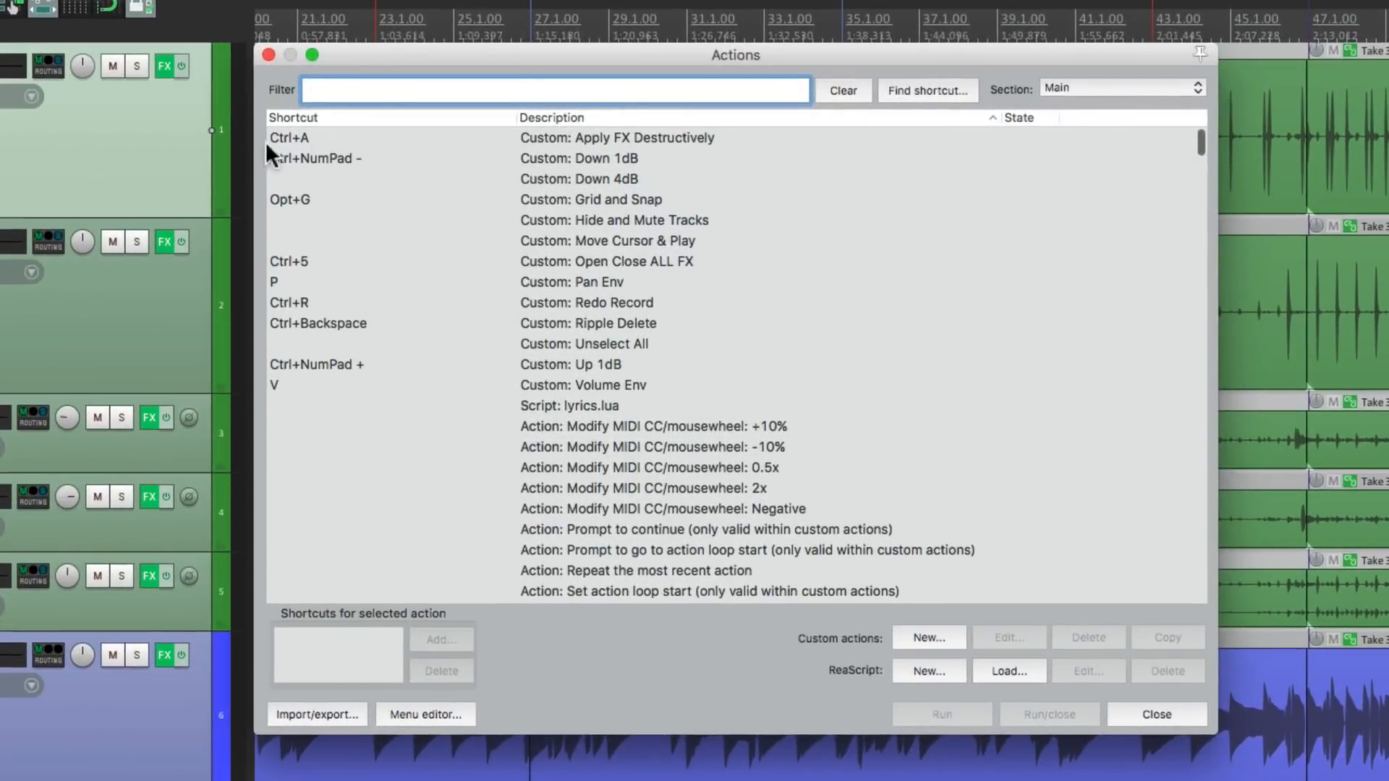
type("open close")
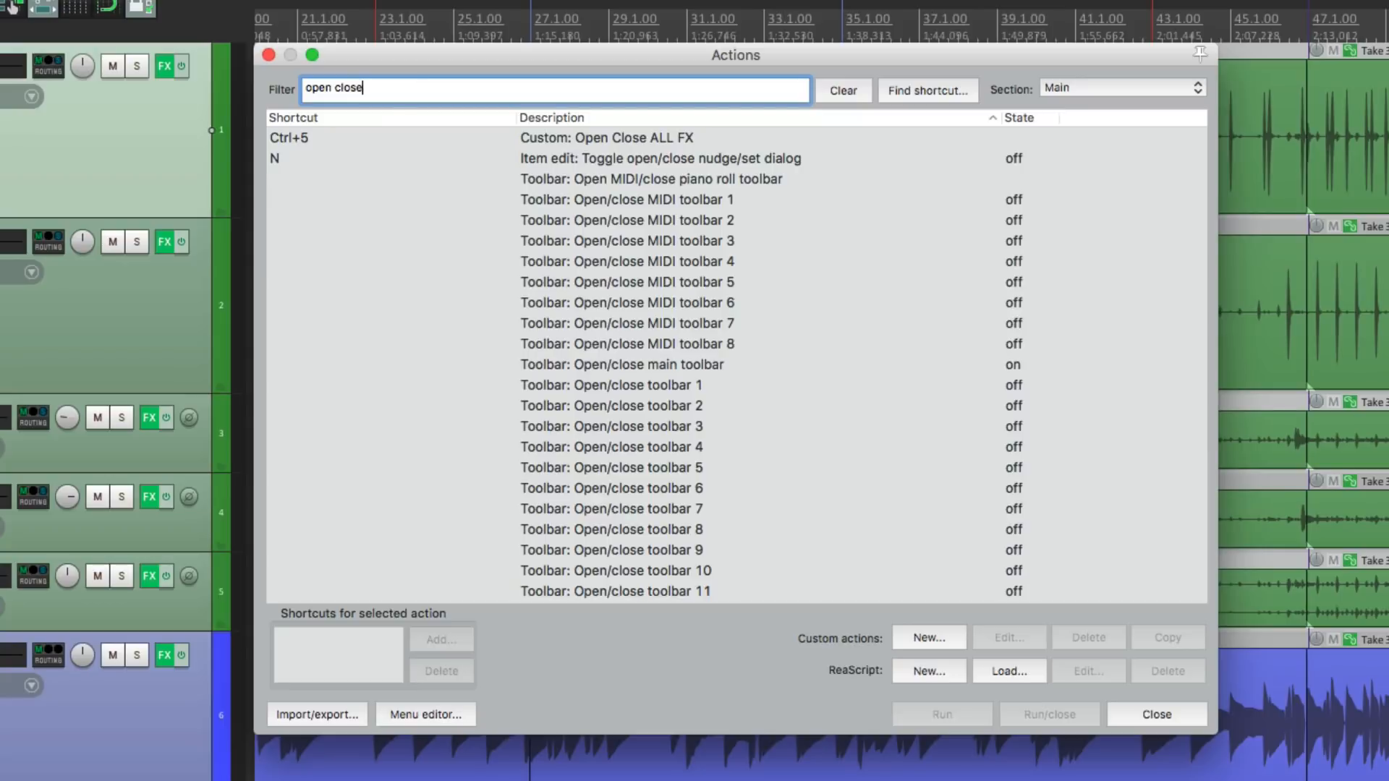
scroll(470, 340, "down", 5)
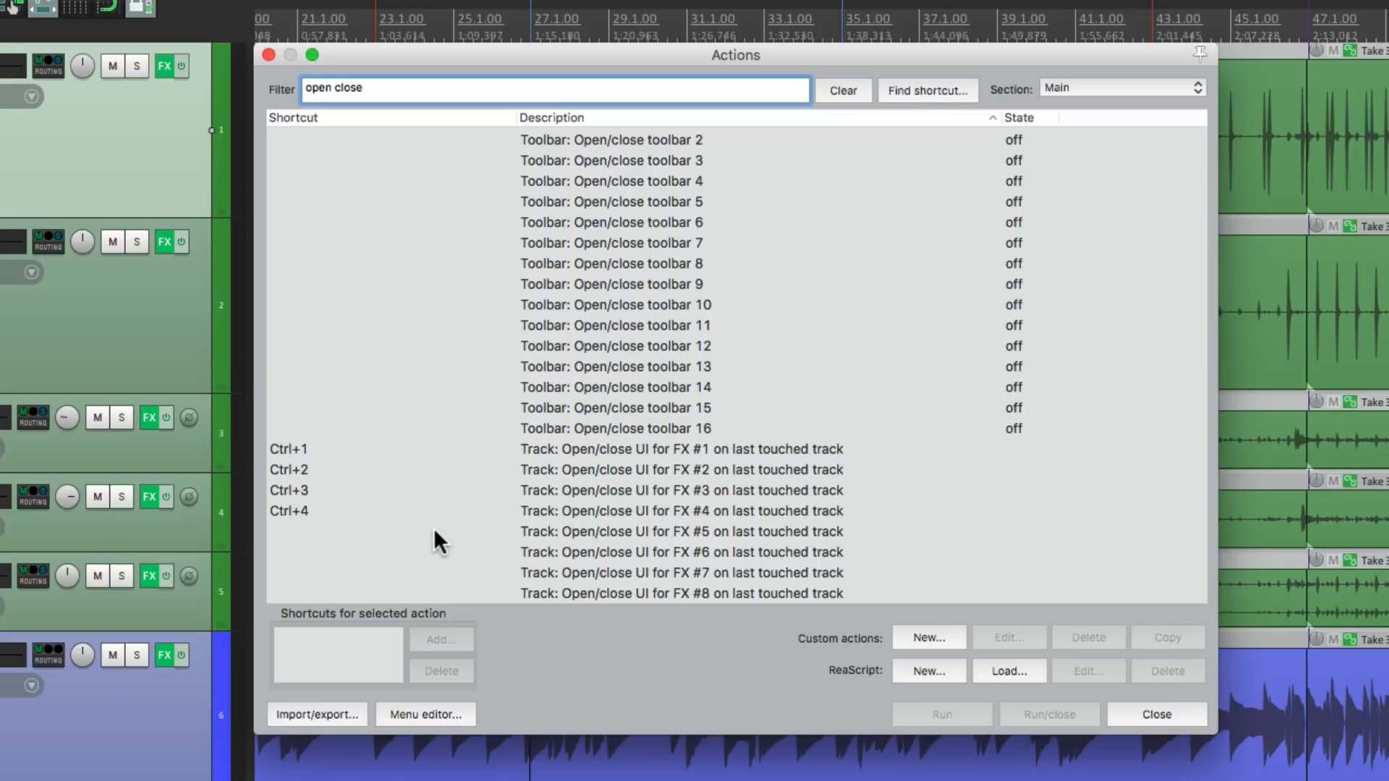
left_click(908, 634)
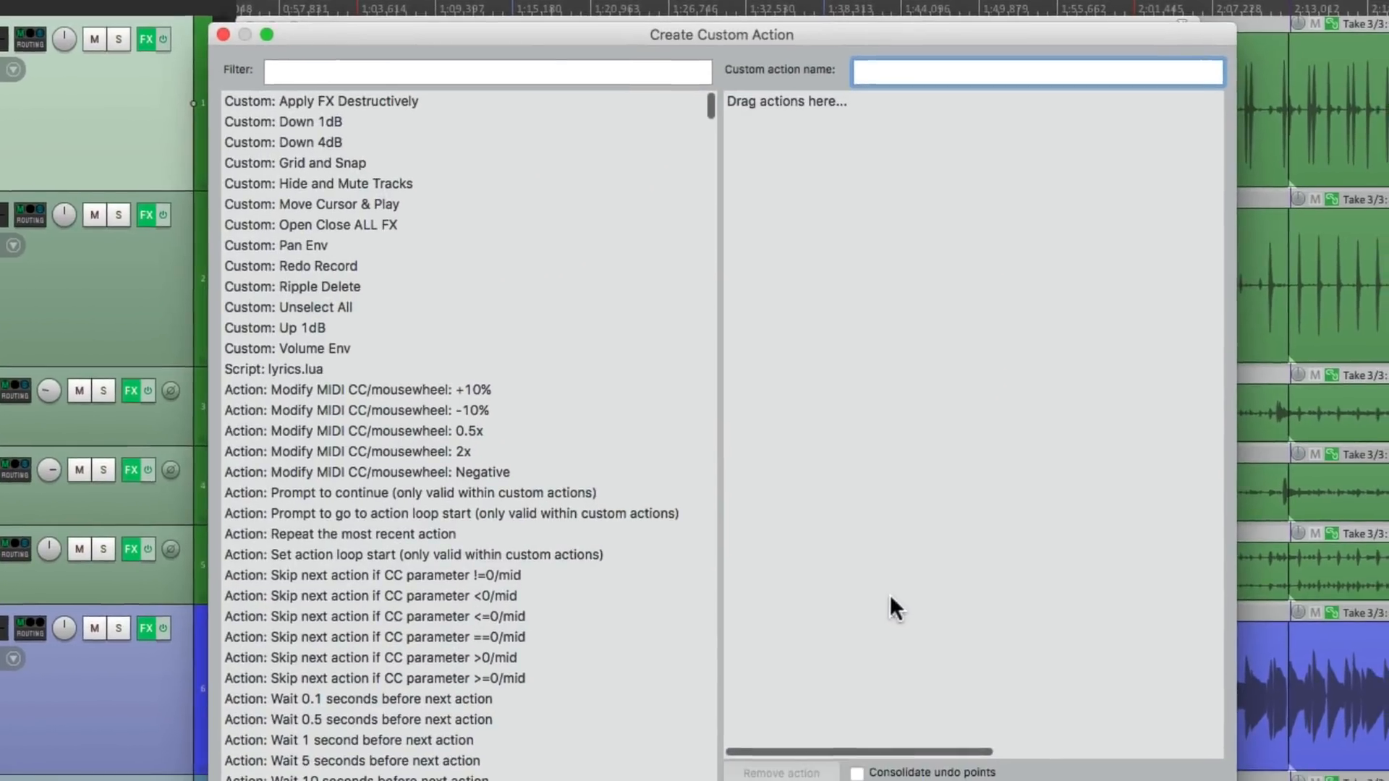
left_click(539, 67)
type("track under")
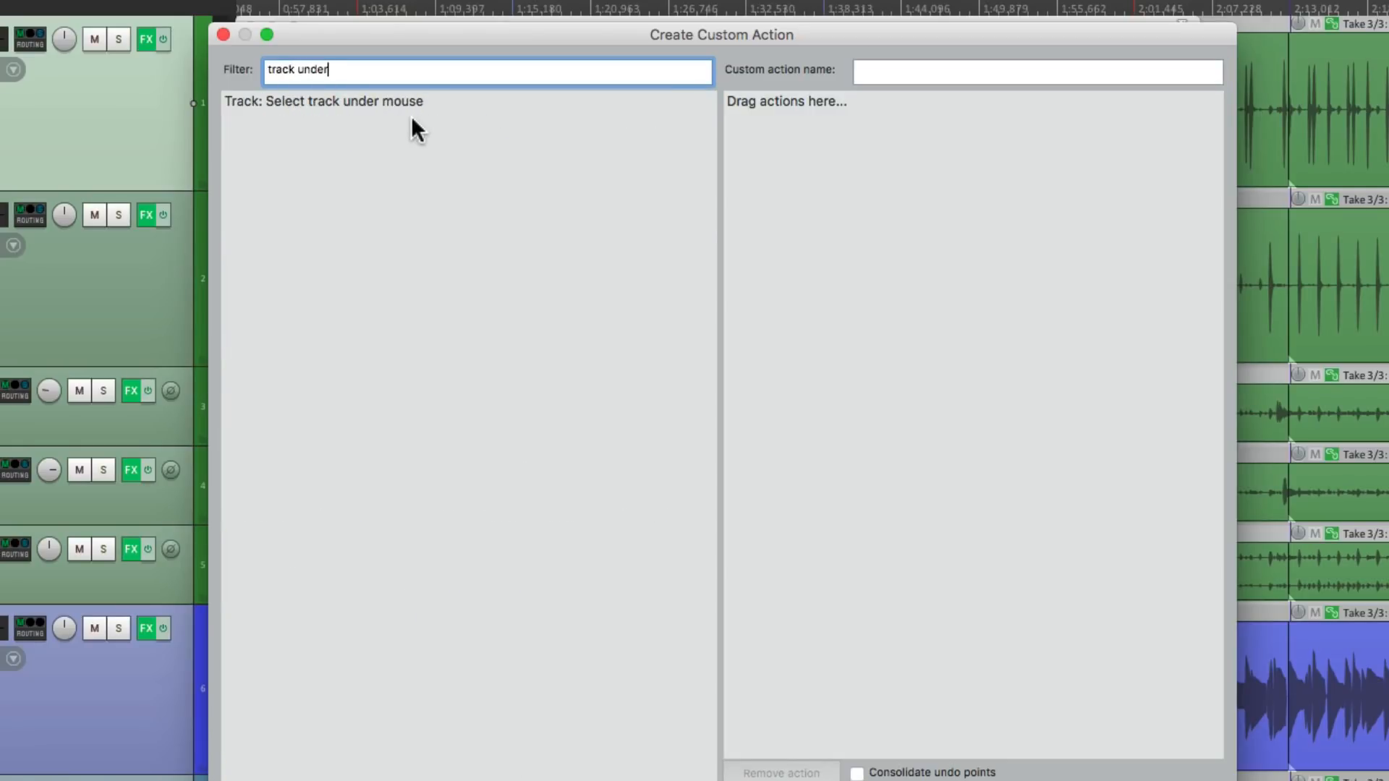
left_click_drag(405, 101, 929, 100)
Step: Add "Track: Open/close UI for FX #1 on last touched track" as the second action and save the custom action as "Open FX 1"
left_click(534, 67)
key("super+a")
type("open close")
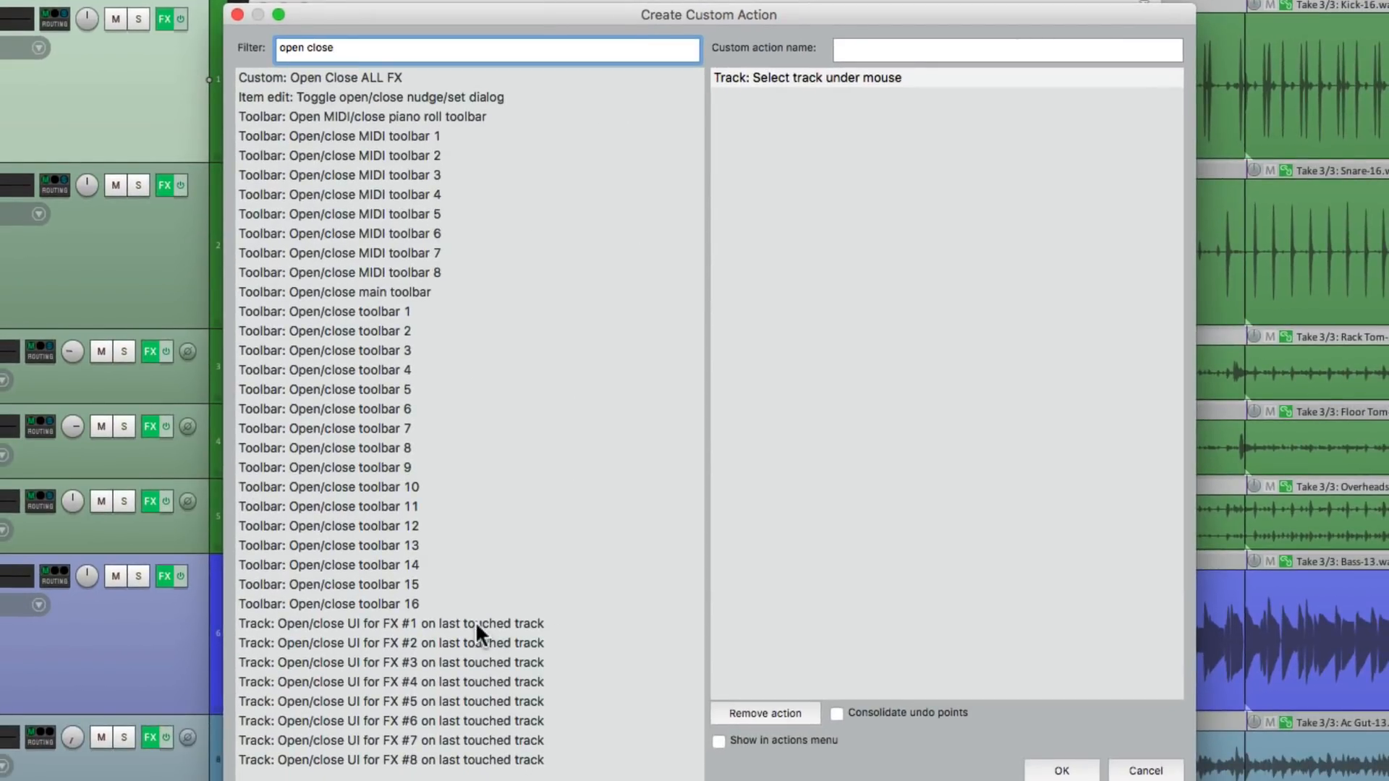
left_click(474, 625)
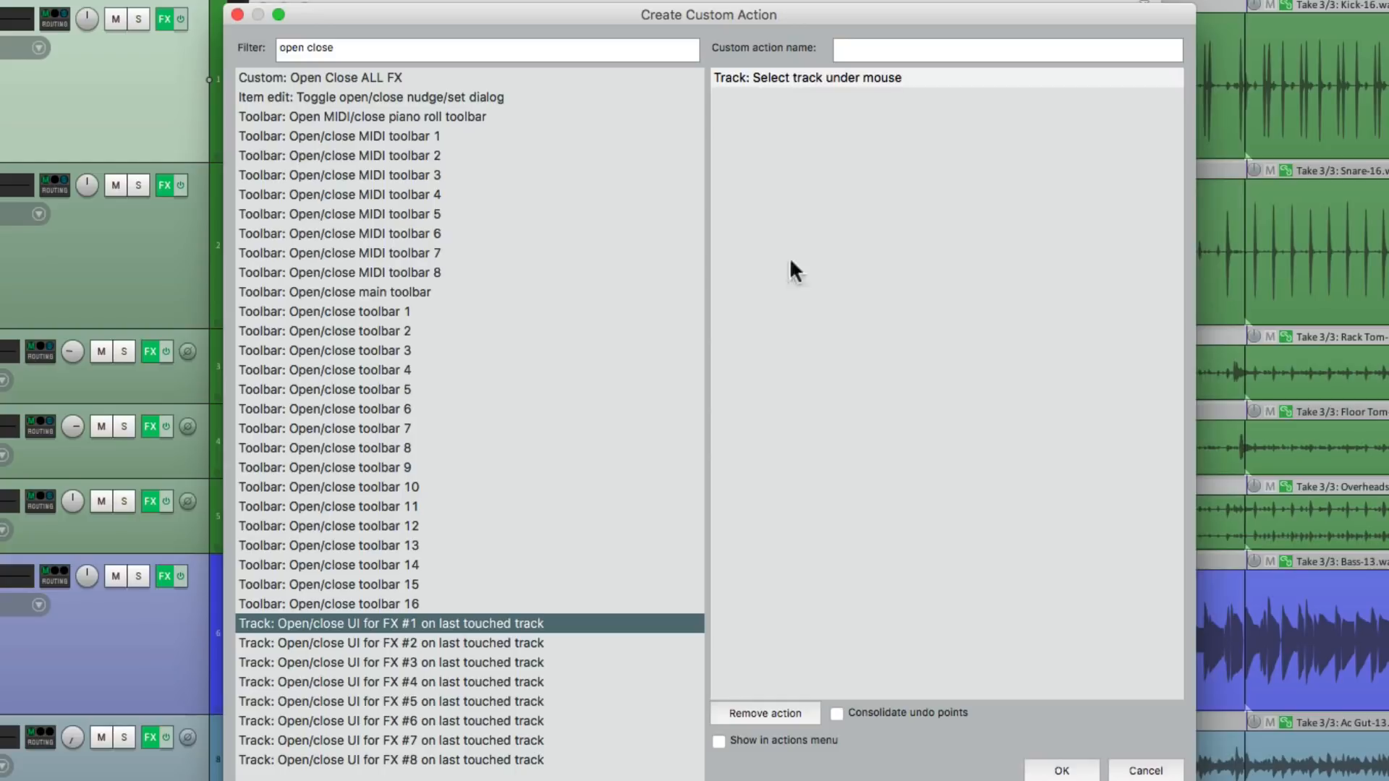
left_click_drag(726, 318, 853, 310)
left_click(910, 49)
type("Open FX 1")
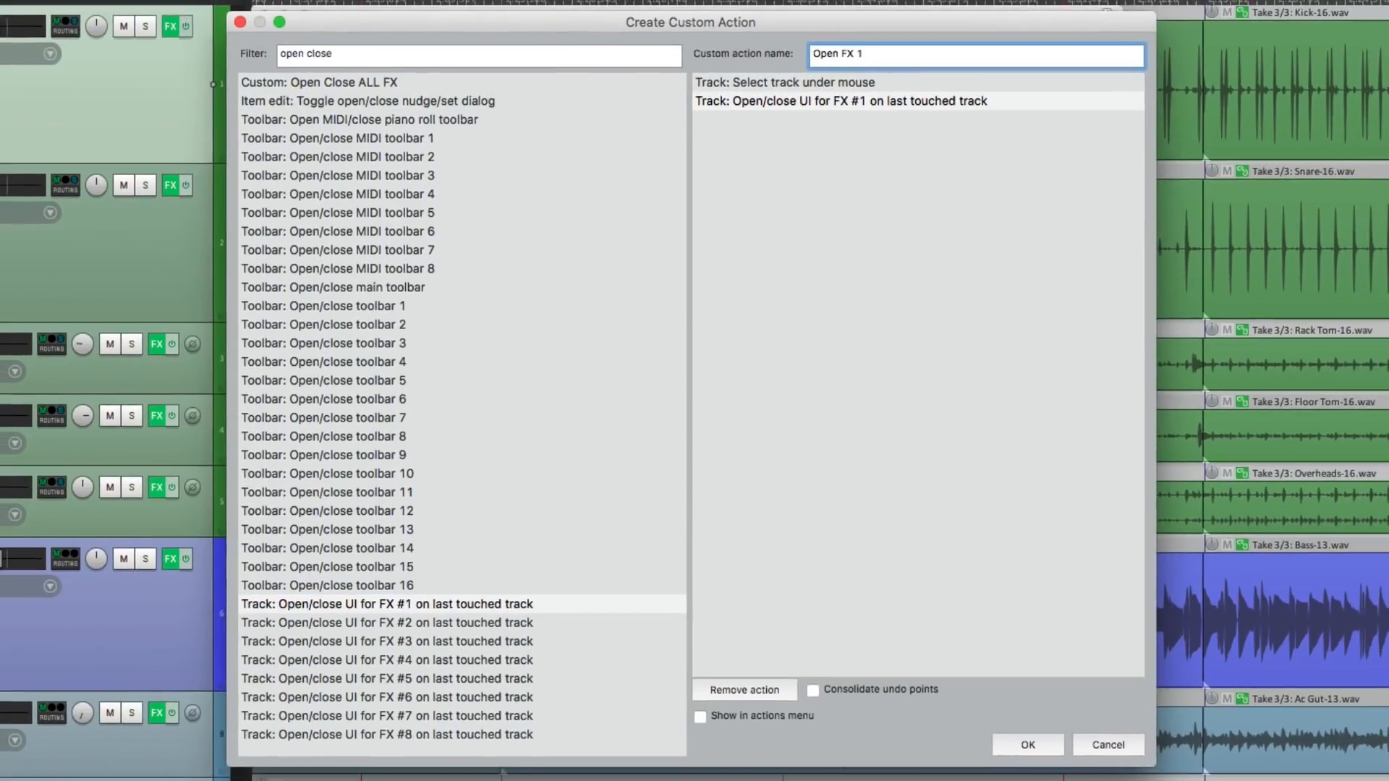
left_click(1023, 747)
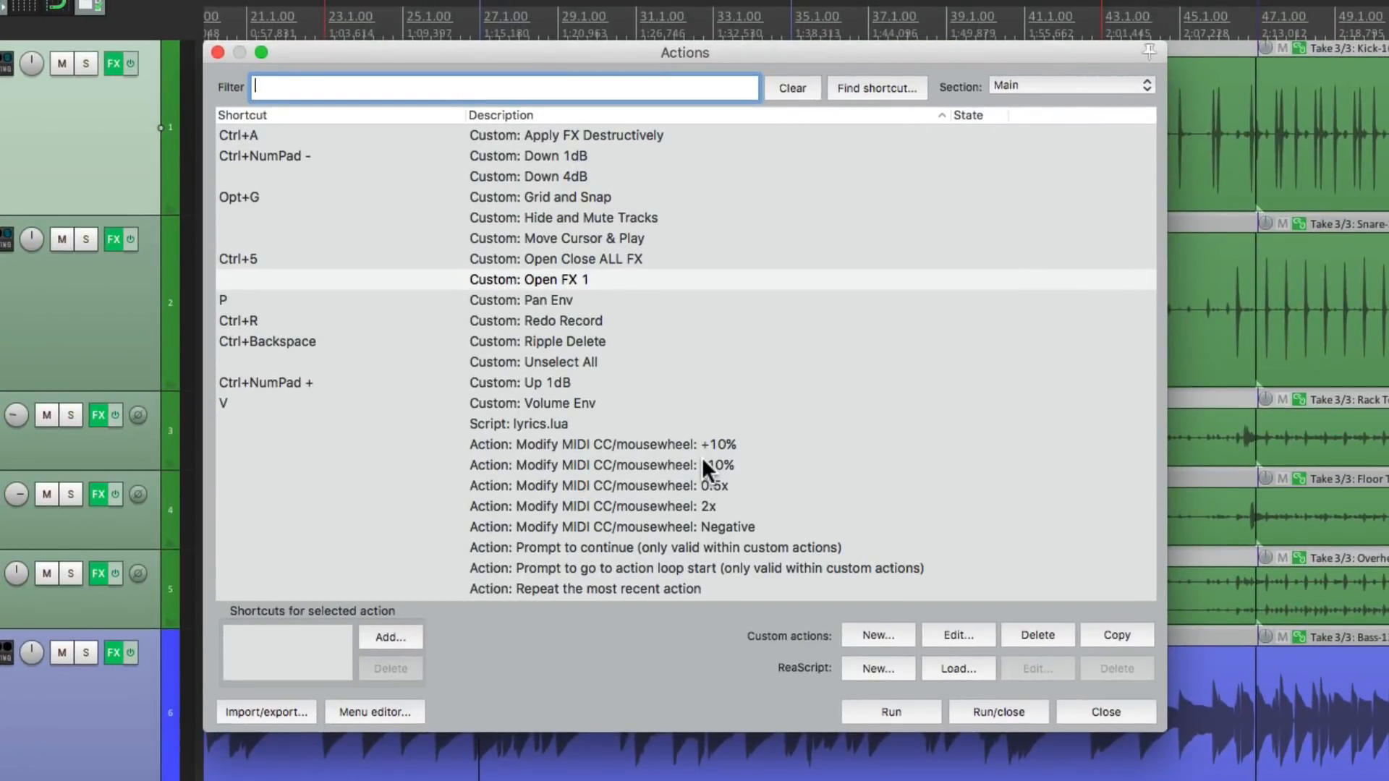
Step: Assign Ctrl+1 as the shortcut for the Open FX 1 custom action, overriding its existing mapping
left_click(583, 278)
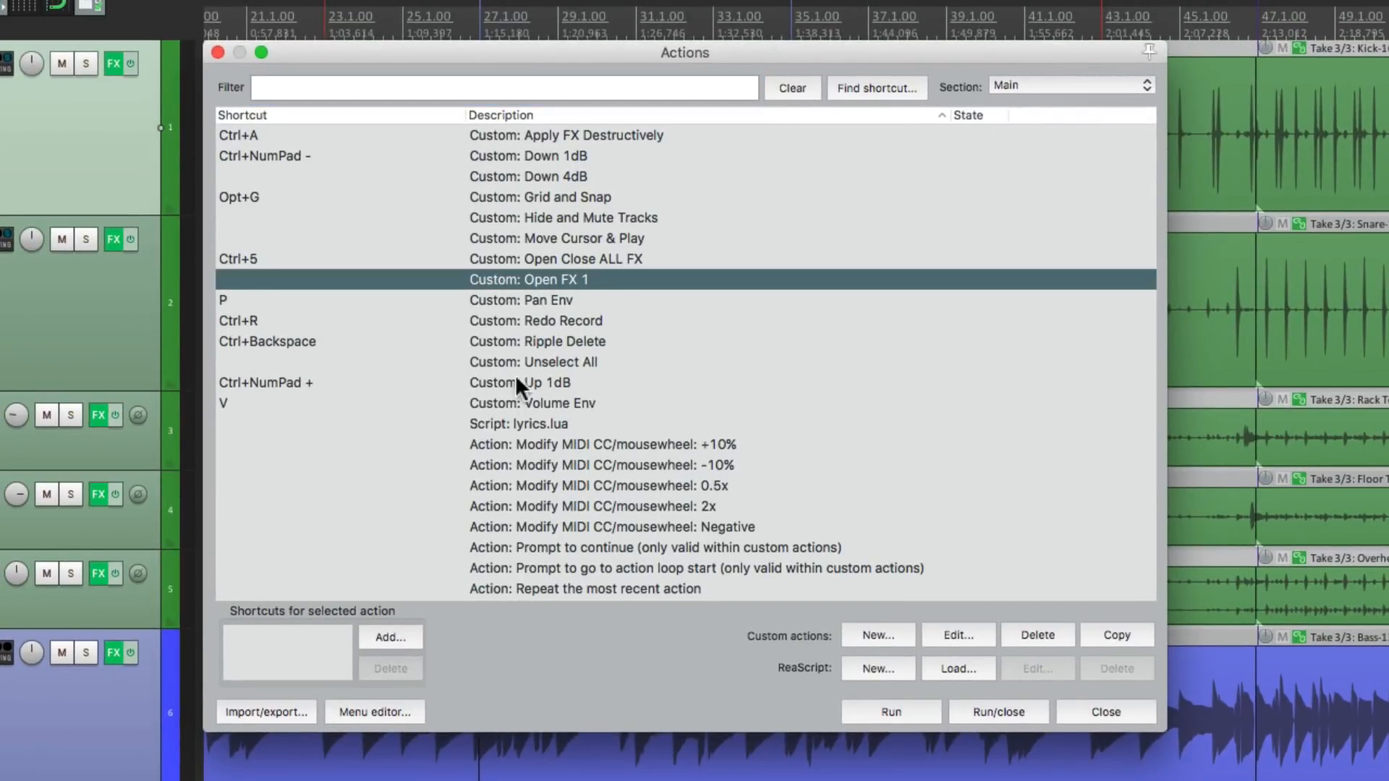
left_click(389, 637)
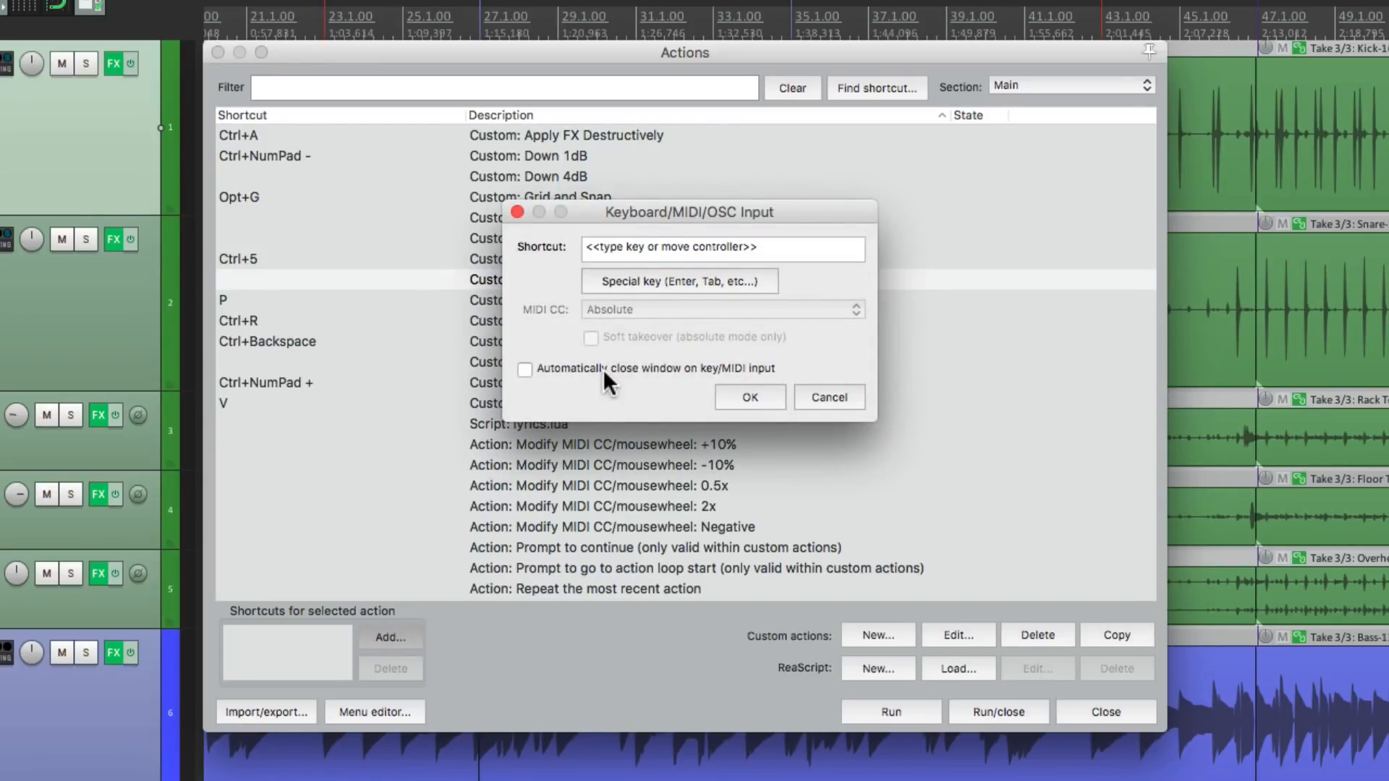
key("ctrl+1")
key("Return")
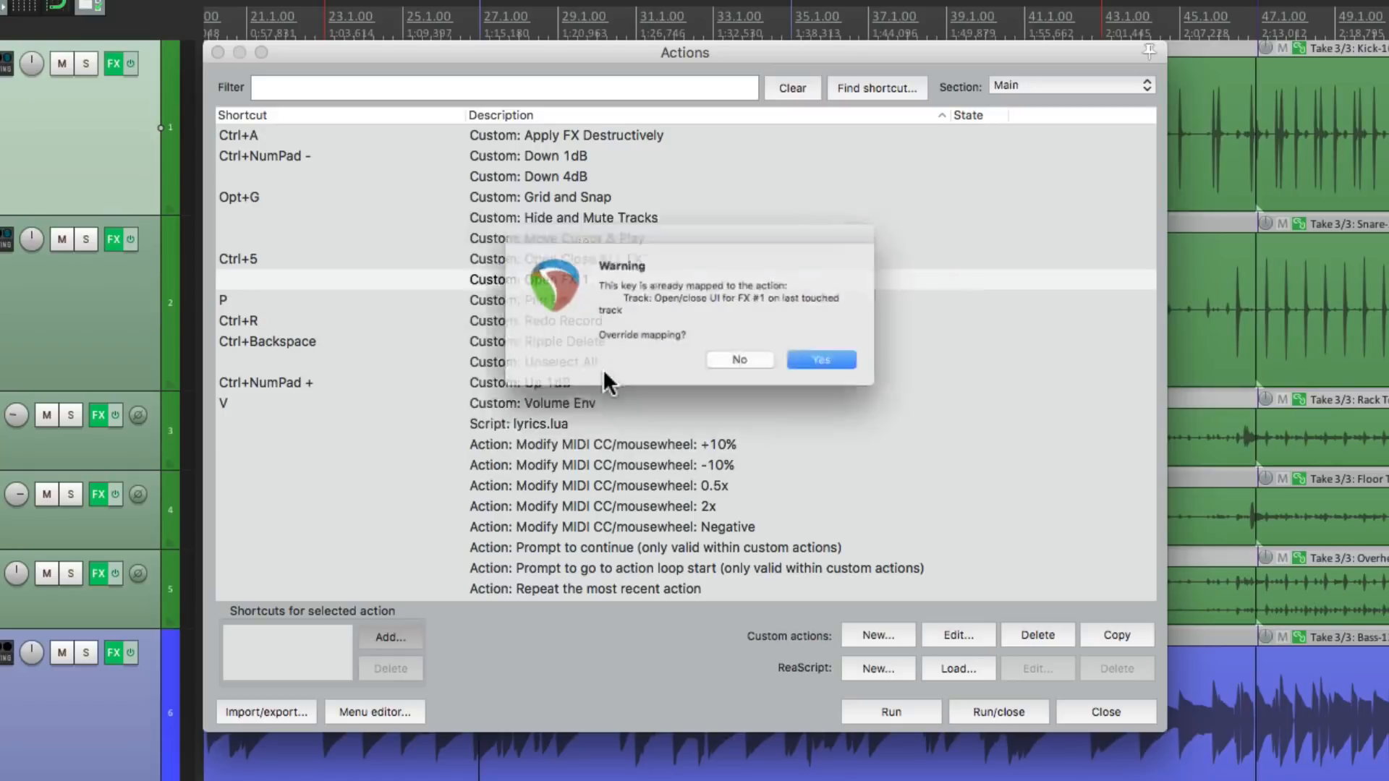
left_click(852, 373)
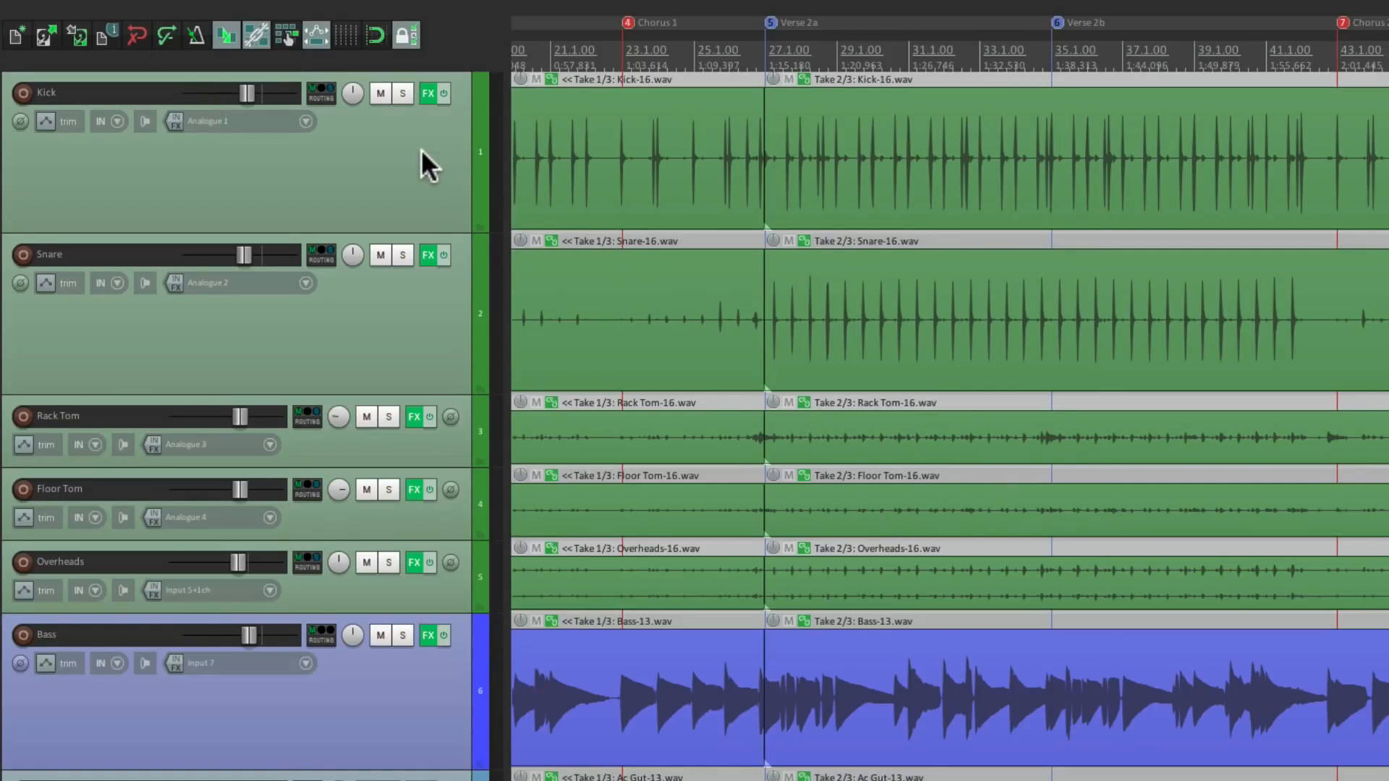
Step: Test the Open FX 1 shortcut over the Kick track header and media item, opening and closing its ReaGate window
key("ctrl+1")
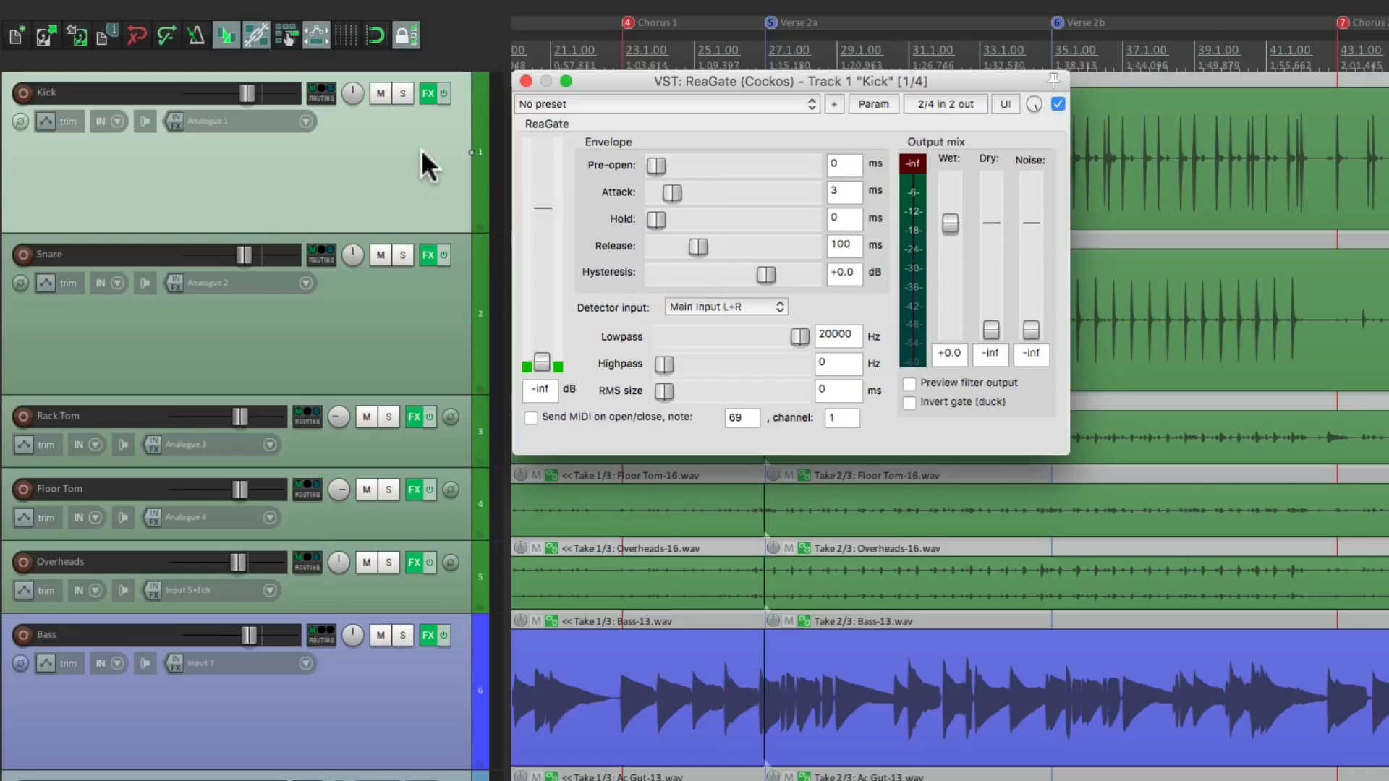
left_click(421, 148)
key("ctrl+1")
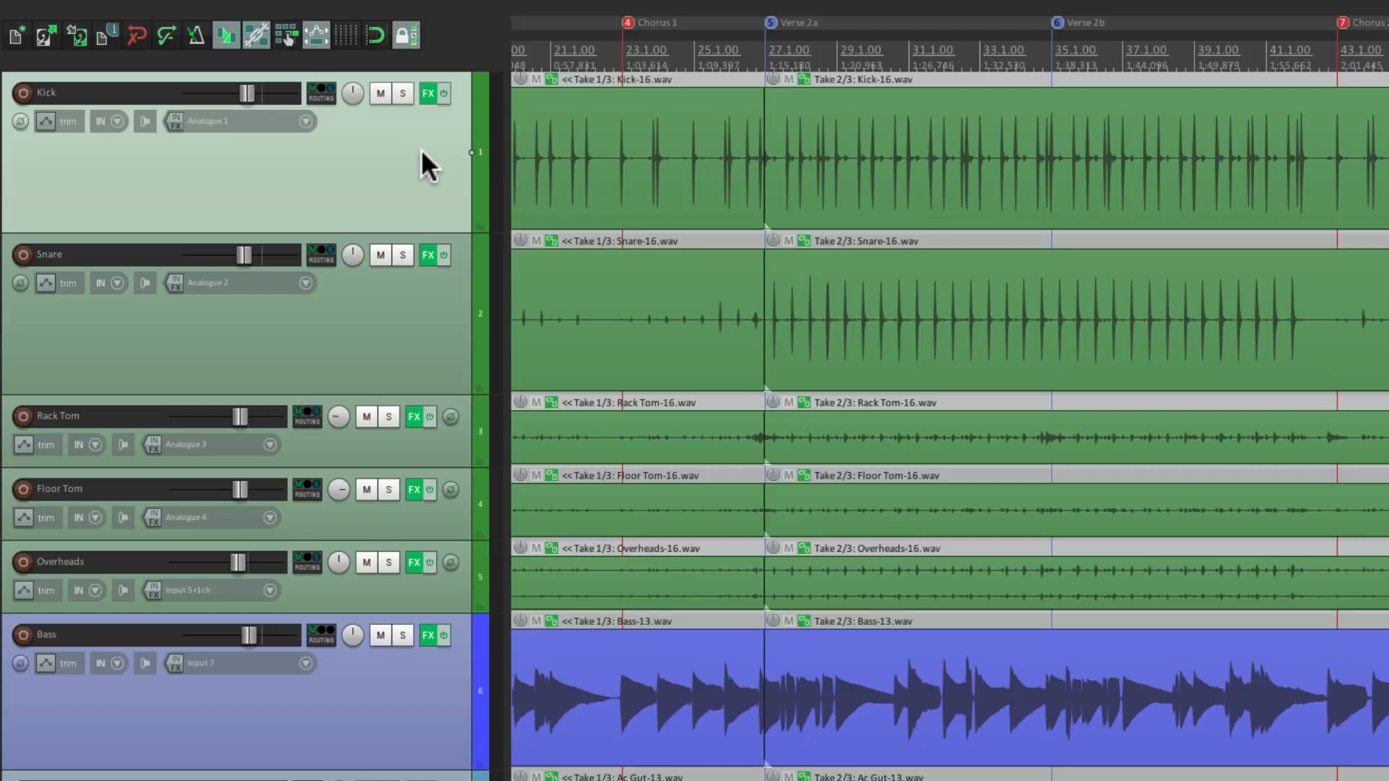
left_click(421, 149, "super")
key("ctrl+1")
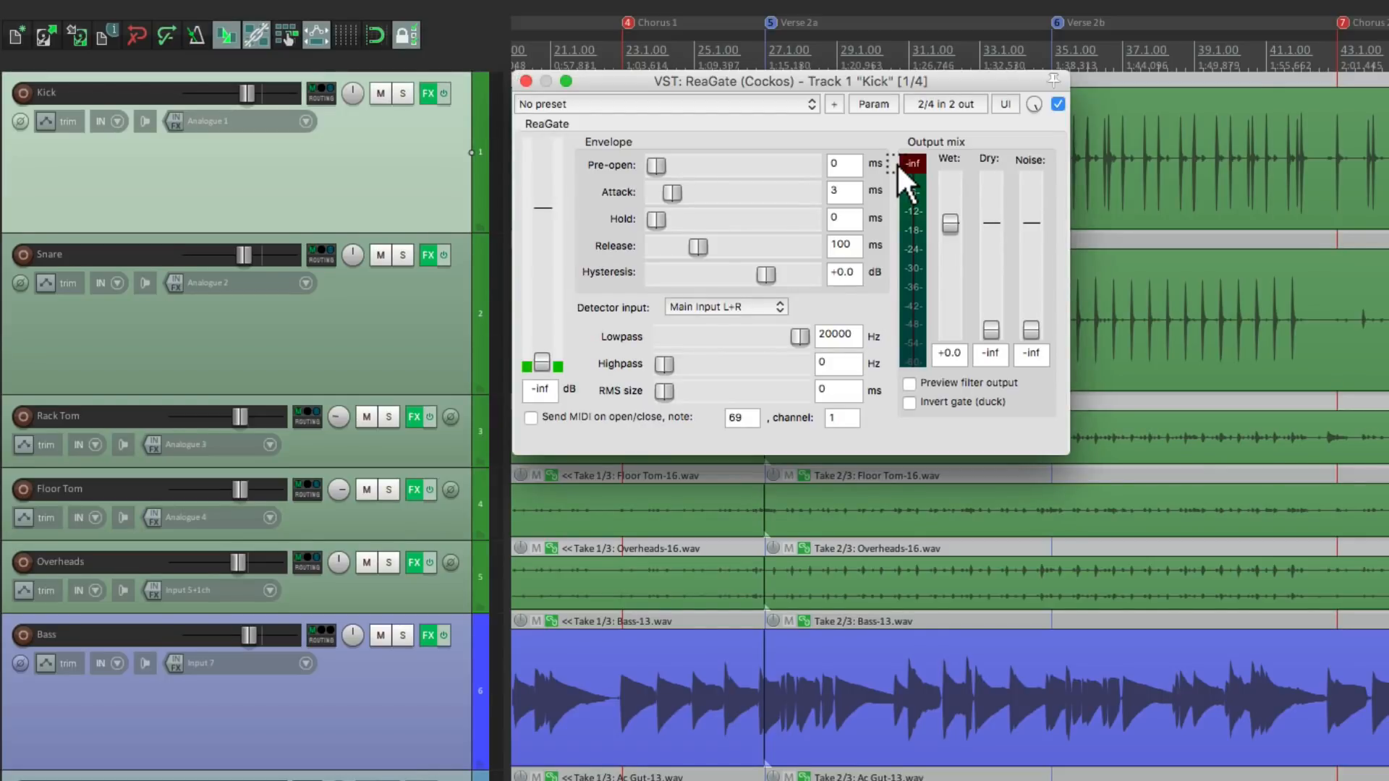
key("ctrl+1")
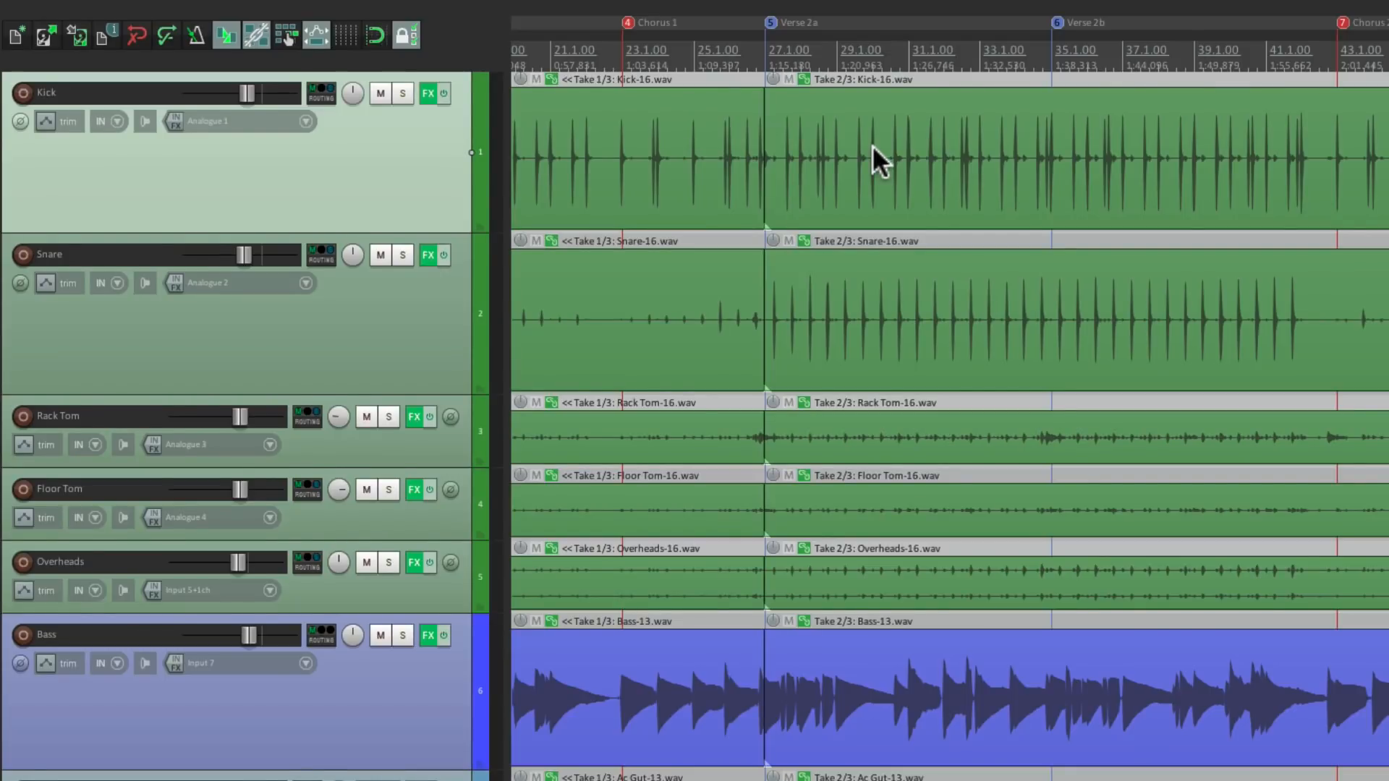
Step: Show the mixer and test the Open FX 1 shortcut over the Snare and Bass channel strips, closing each FX window and the mixer
key("ctrl+m")
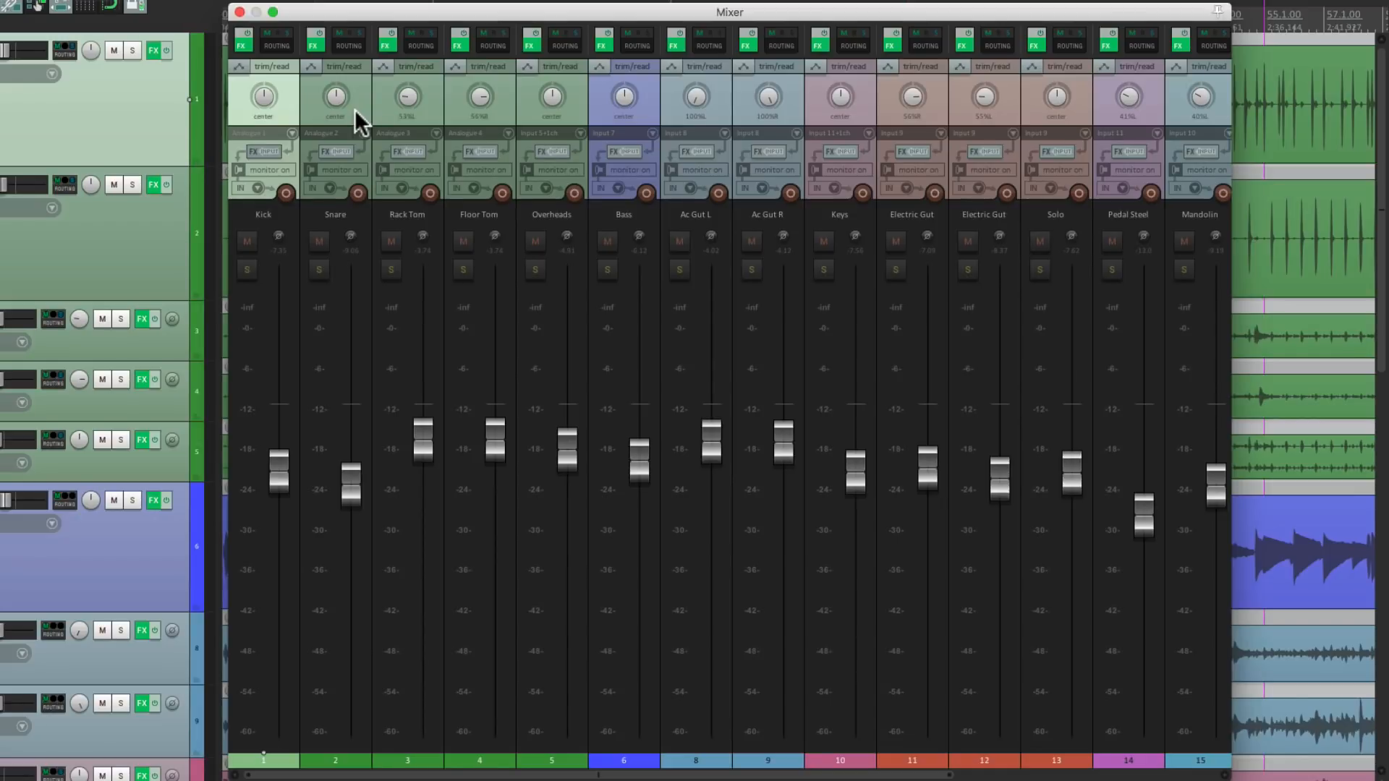
key("ctrl+1")
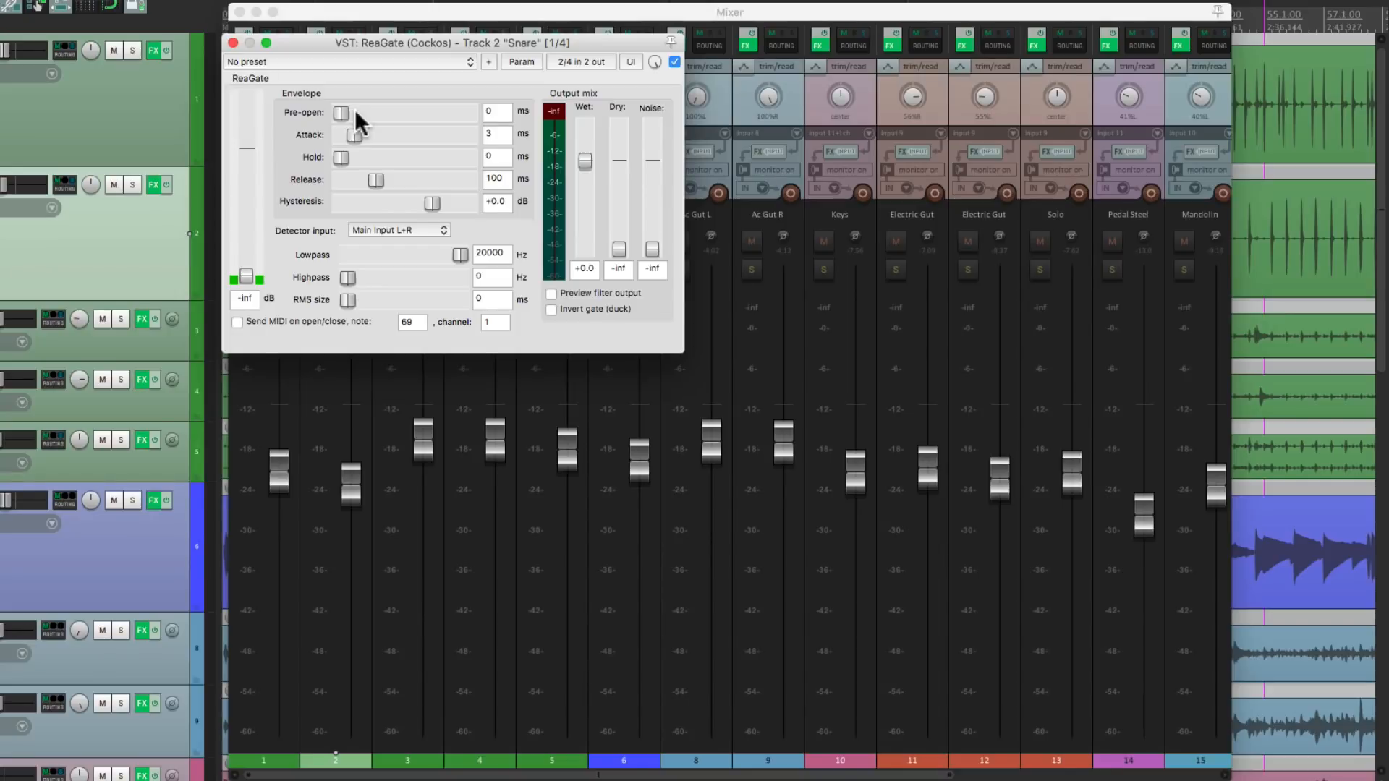
key("Escape")
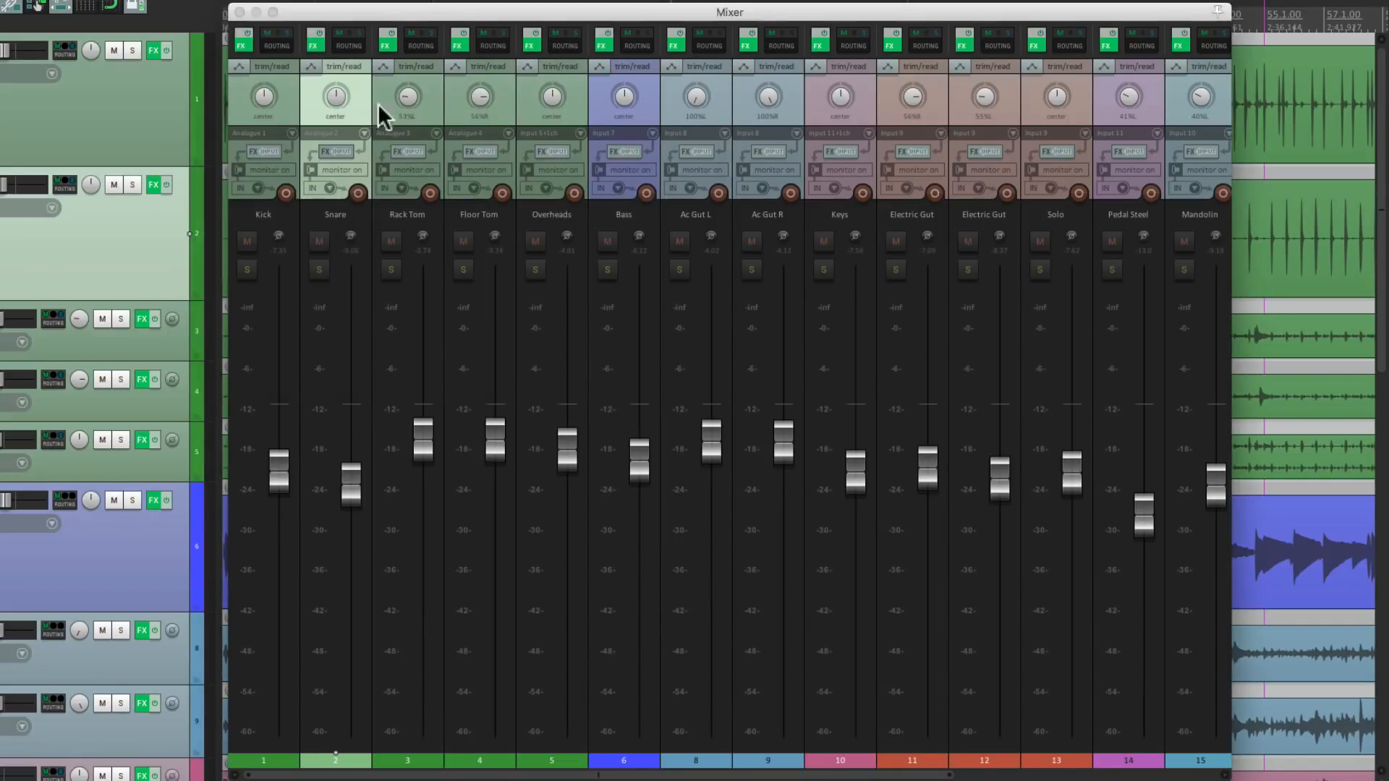
key("ctrl+1")
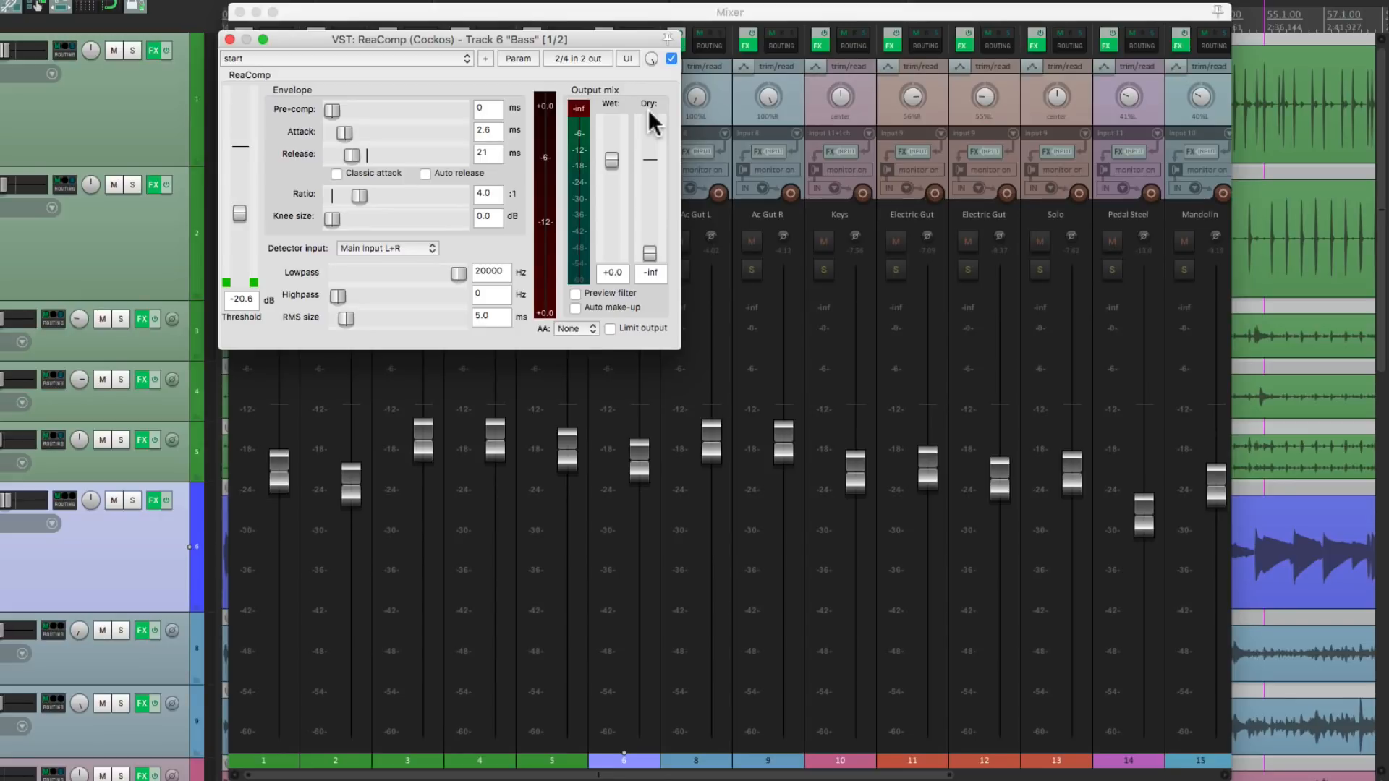
key("Escape")
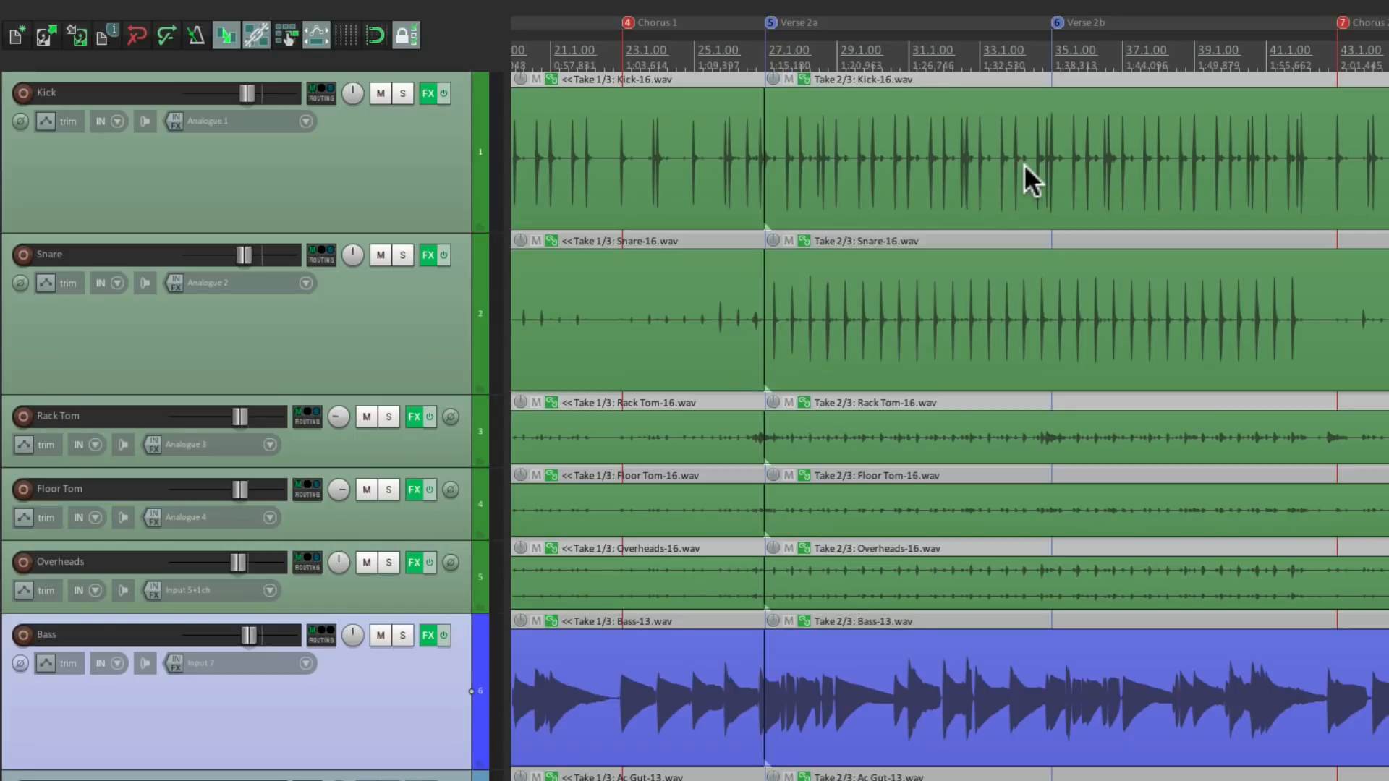
Step: Edit the "Open Close ALL FX" custom action to run "Track: Select track under mouse" first, and save it
key("question")
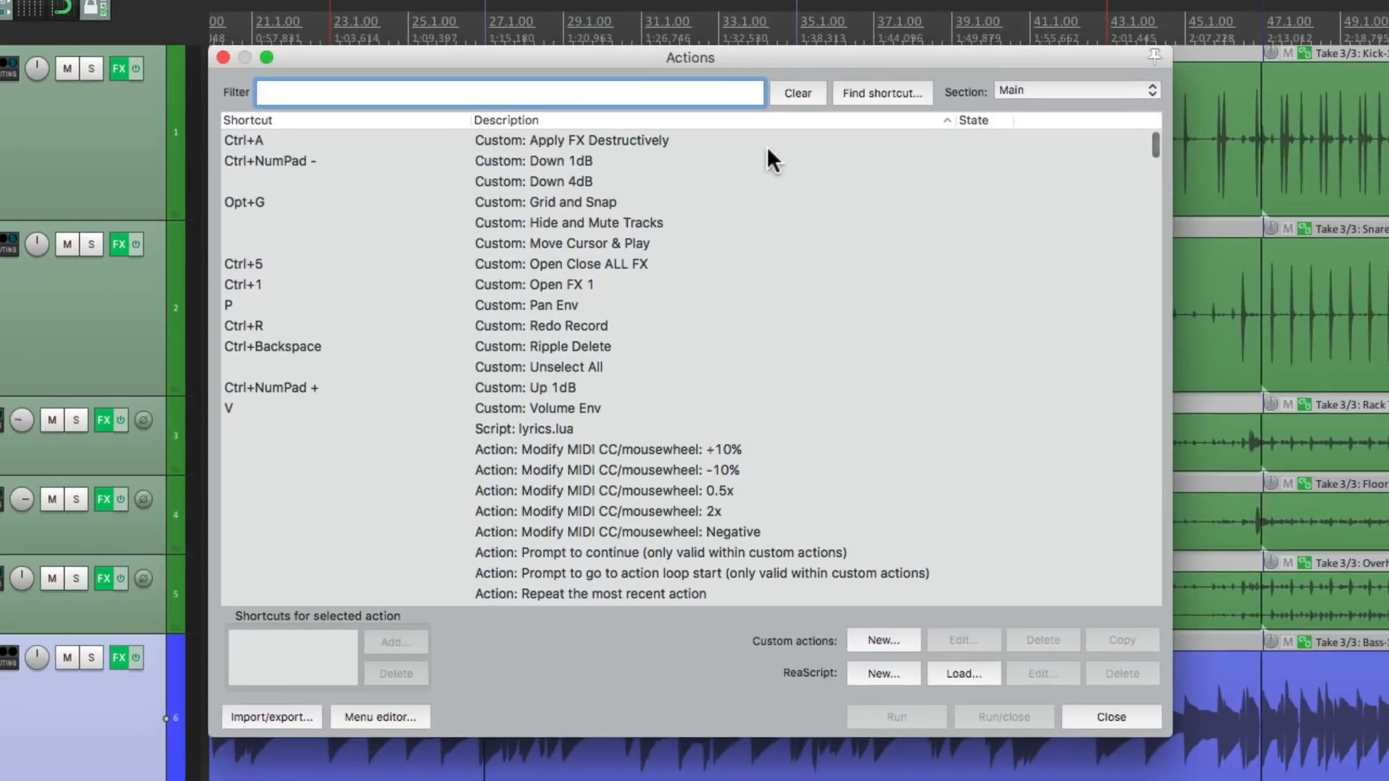
left_click(653, 264)
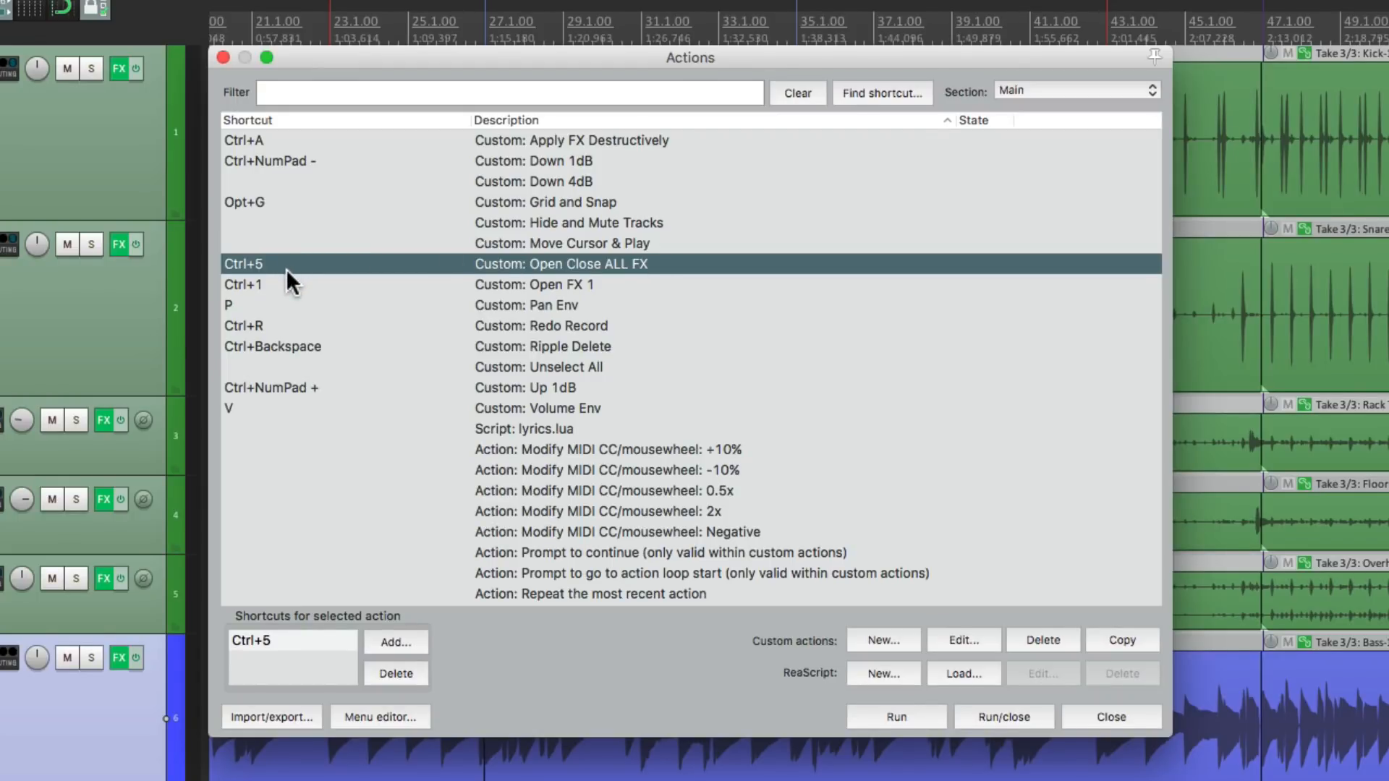
left_click(955, 642)
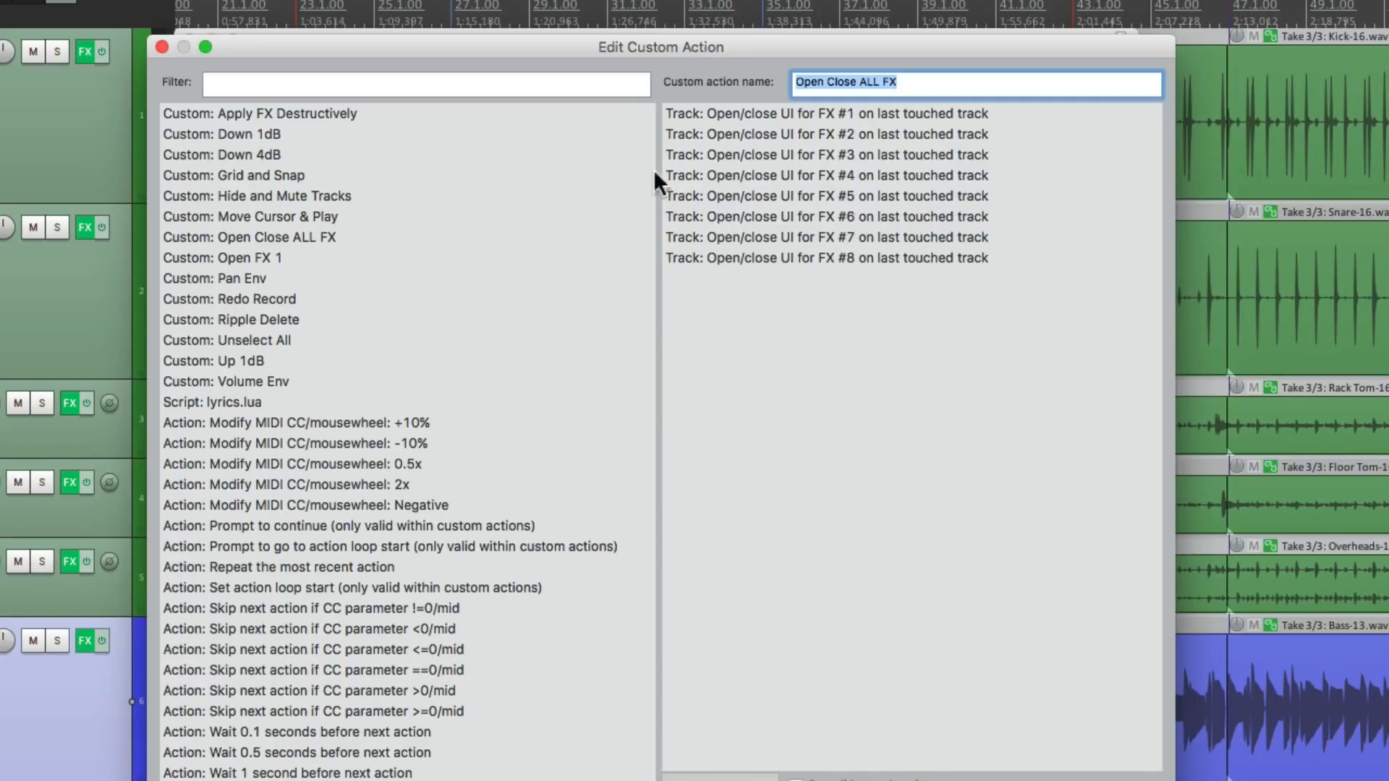
left_click(439, 81)
type("track under")
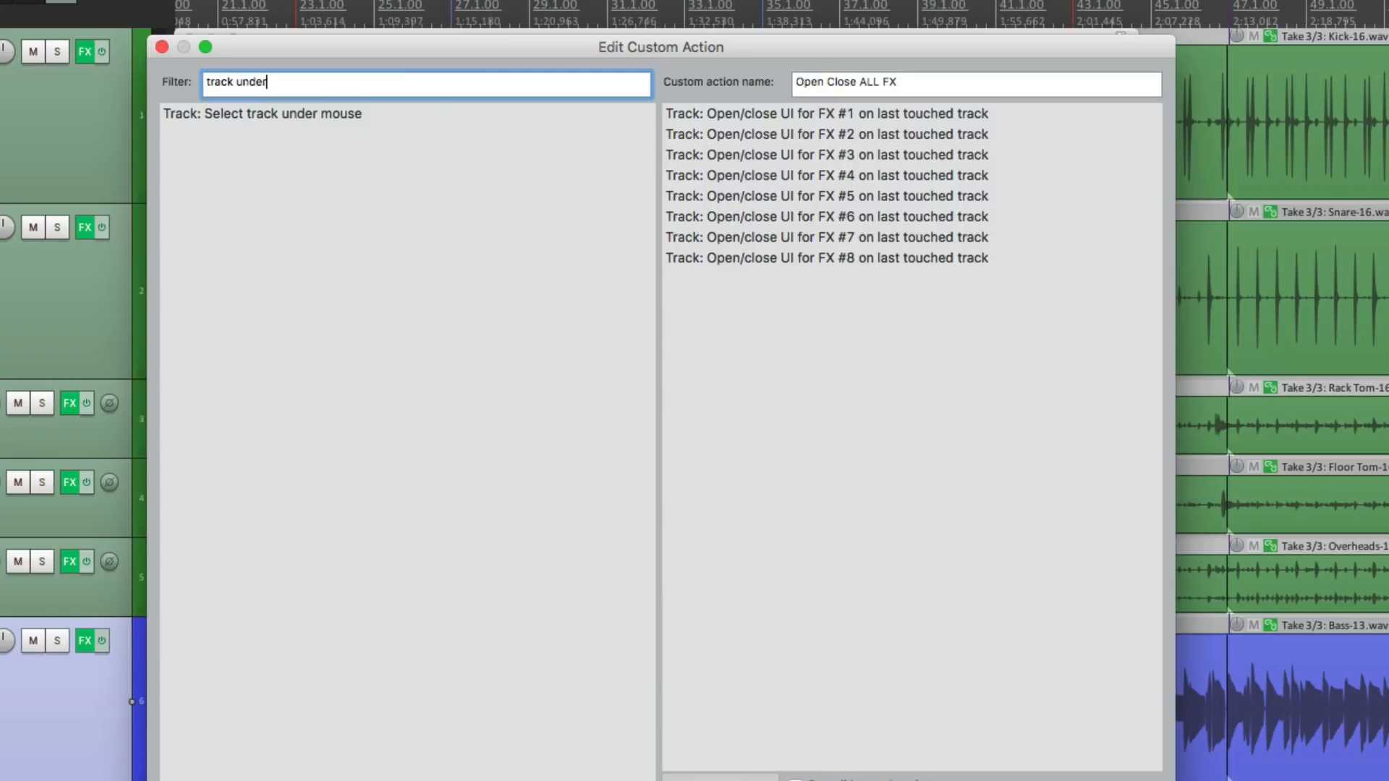
left_click(332, 113)
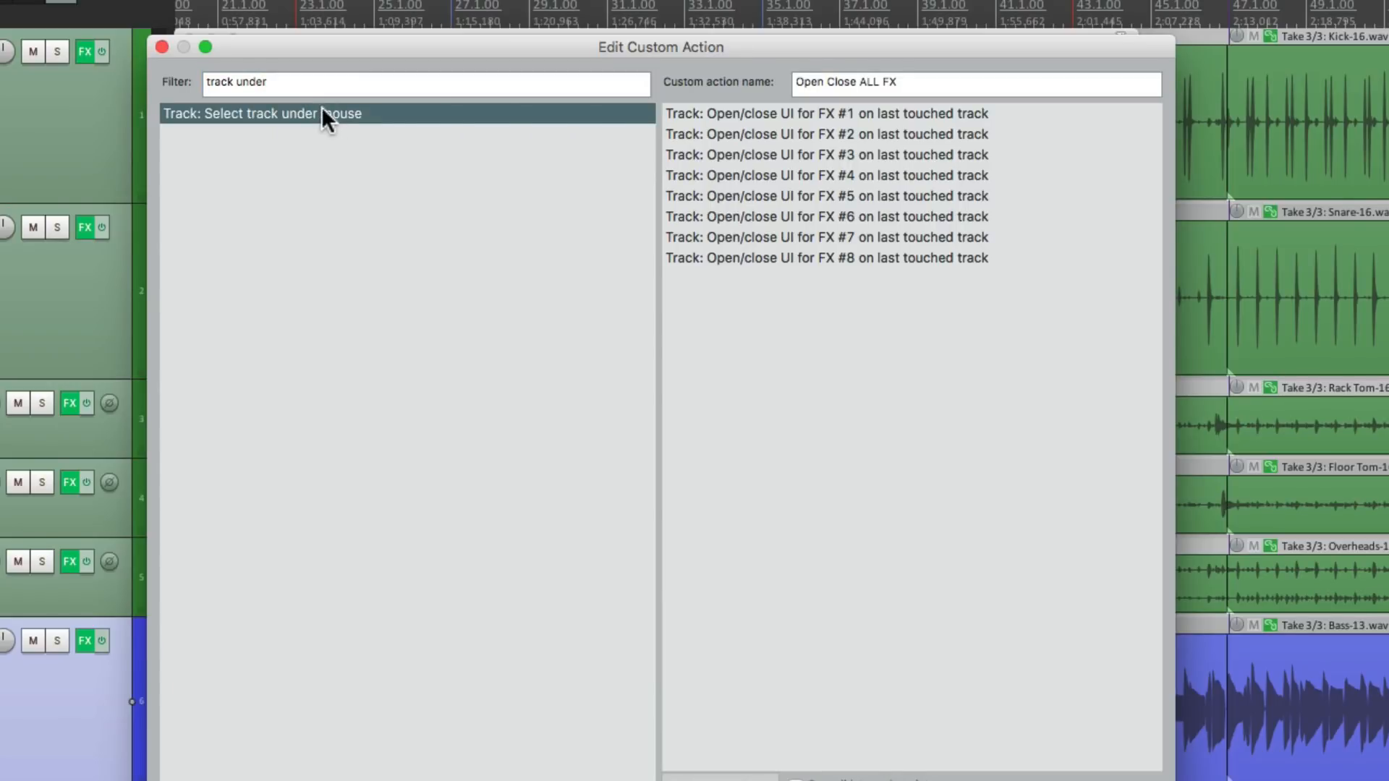
left_click_drag(322, 114, 713, 109)
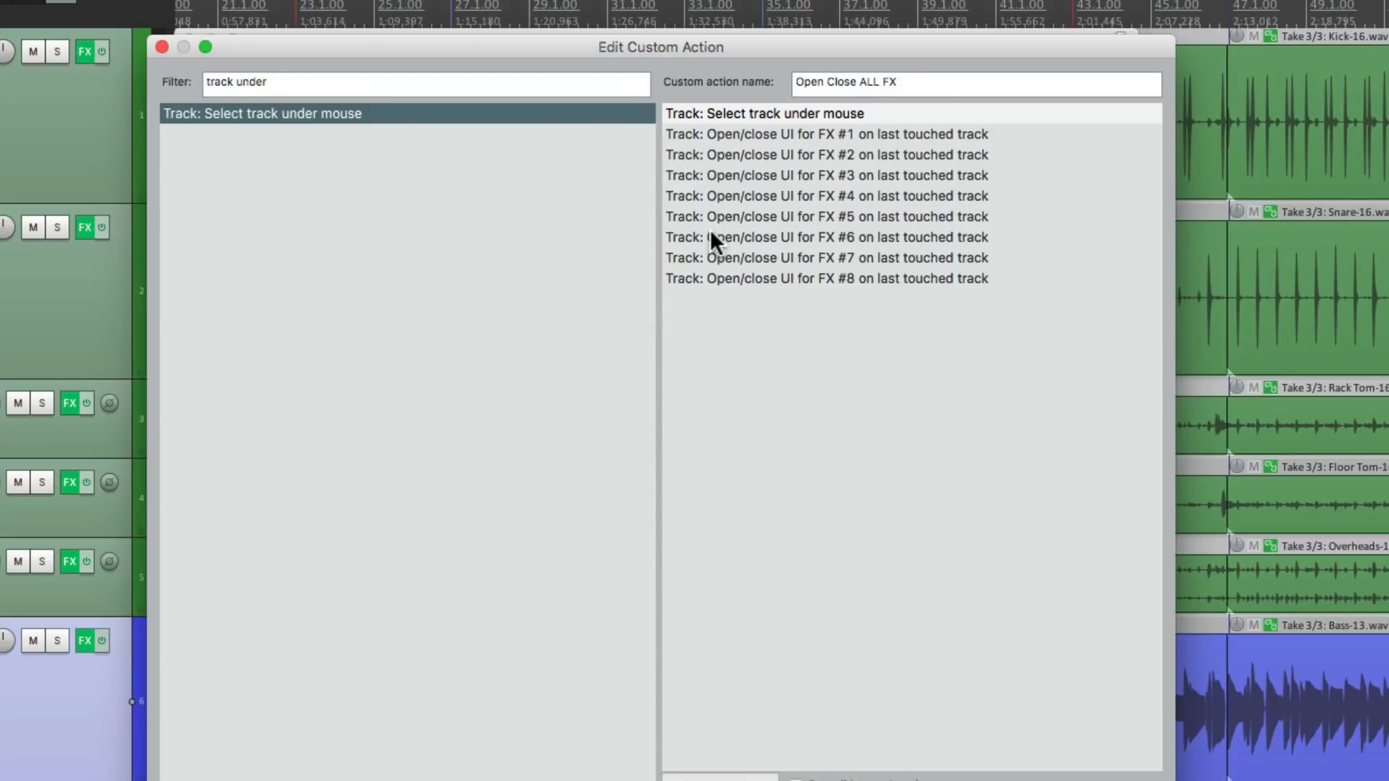
key("Return")
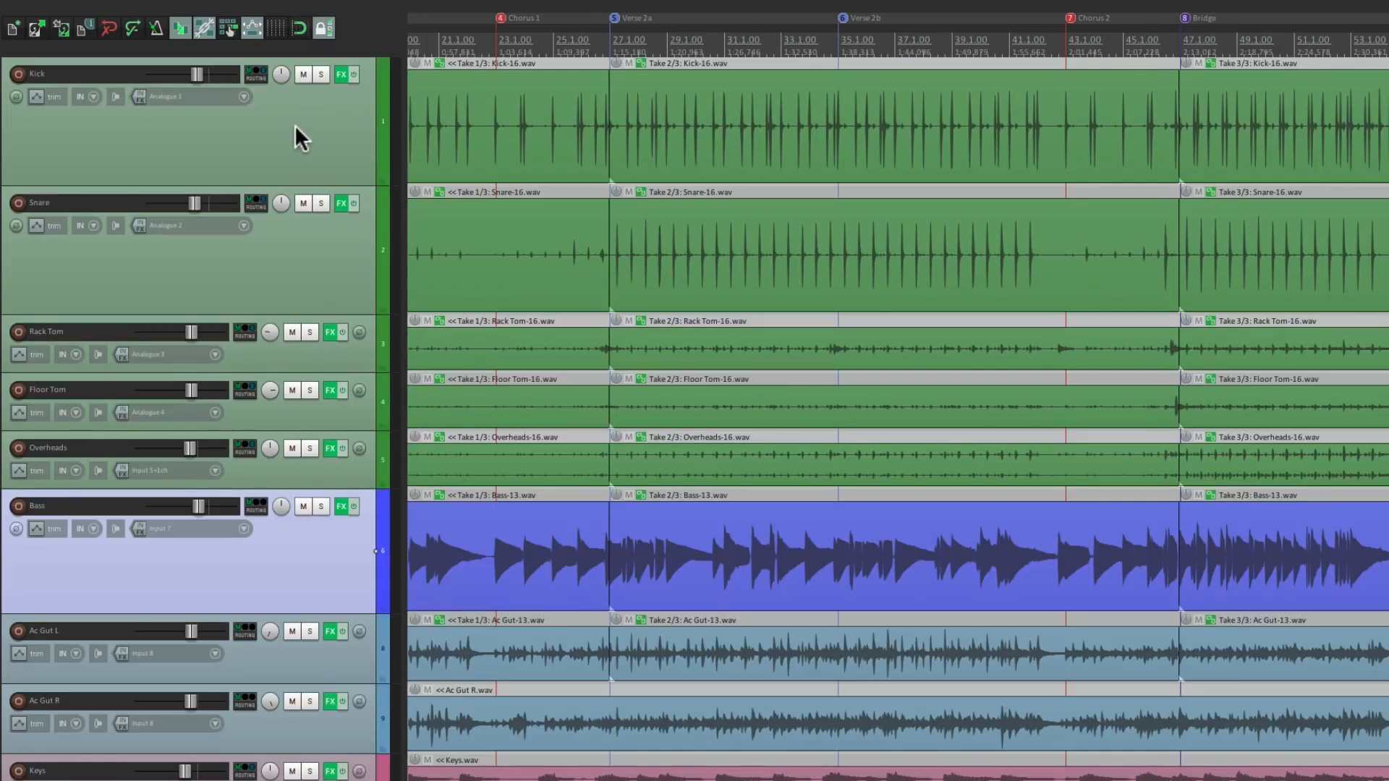
Step: Test the Open Close ALL FX shortcut over the Kick header, try the ReaGate and ReaComp controls, and close all four windows
left_click(295, 126)
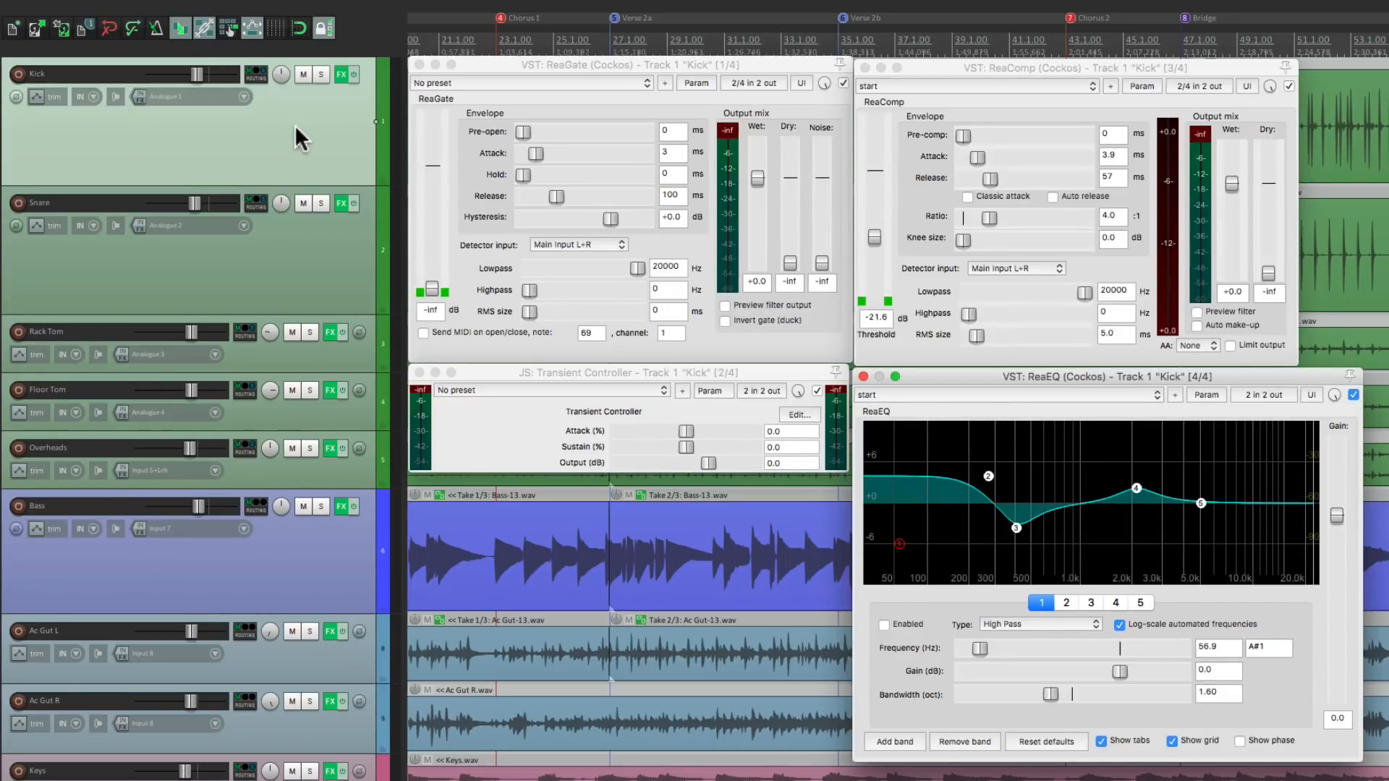
left_click(523, 131)
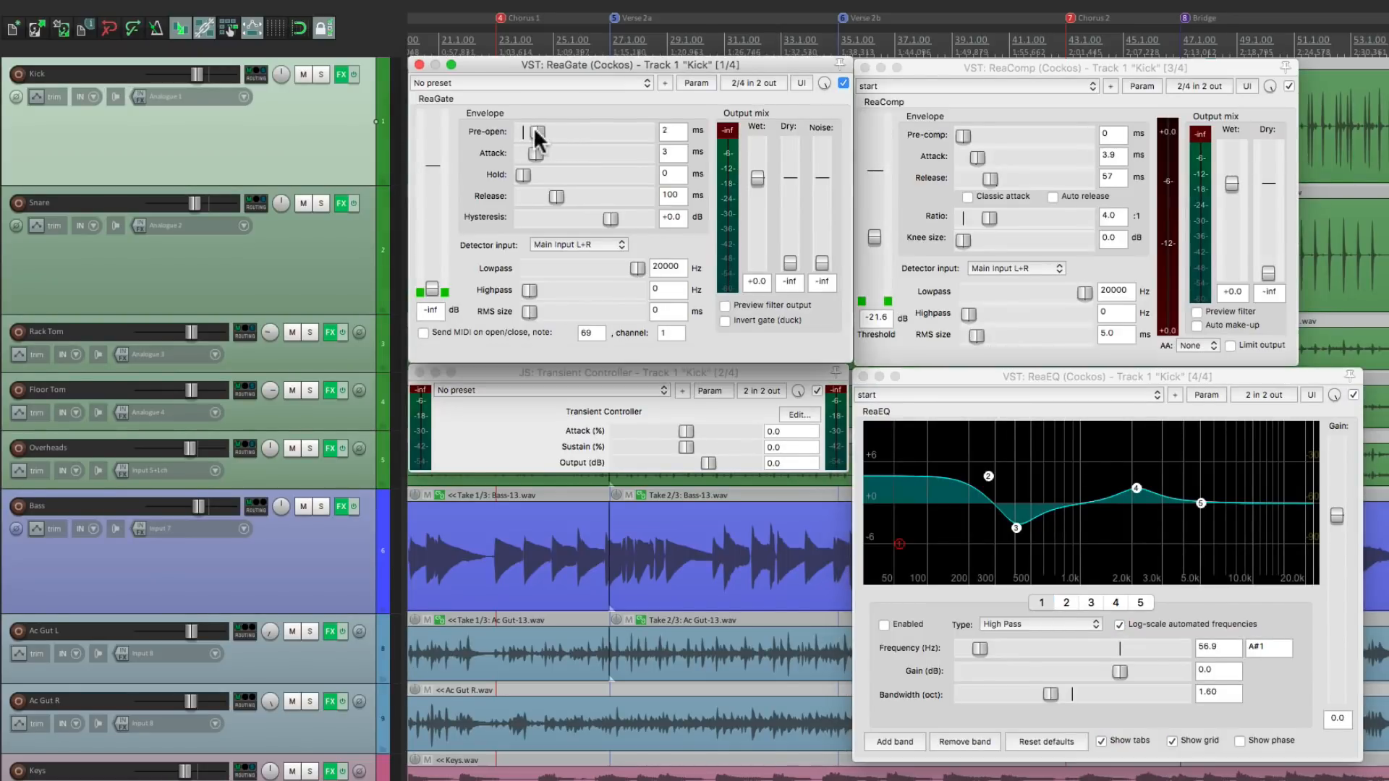
left_click(971, 142)
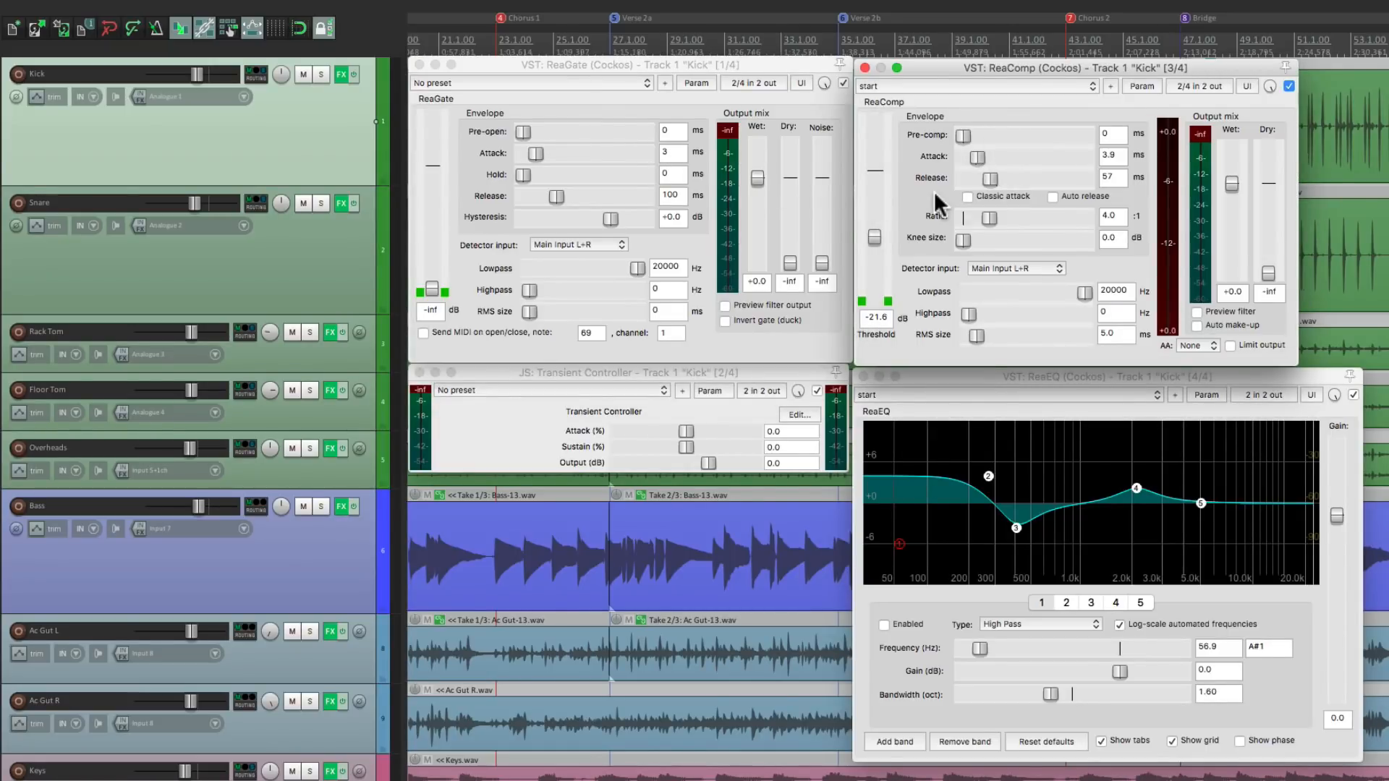
key("Escape")
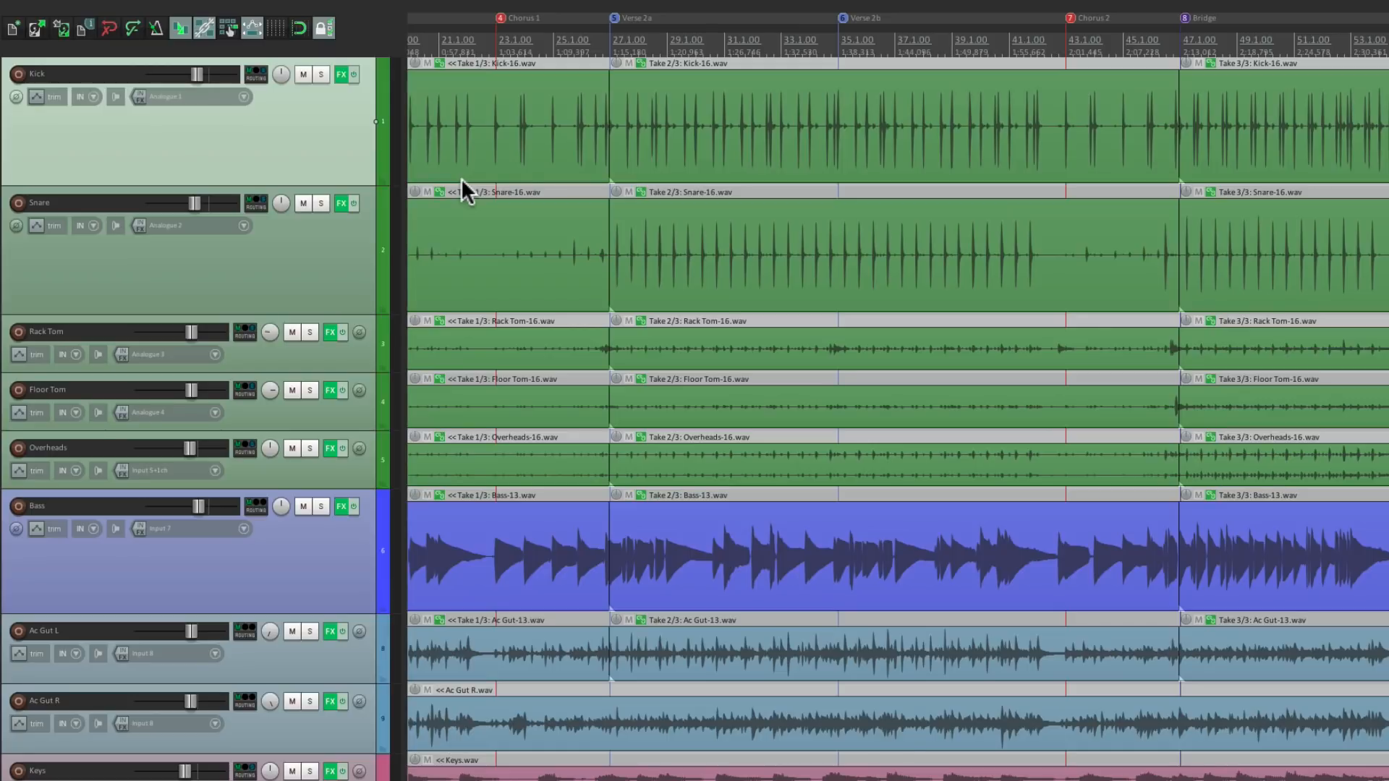
Step: Test the Open Close ALL FX shortcut over the Snare header and the Kick media item, opening and closing each track's FX windows
left_click(321, 255)
key("Escape")
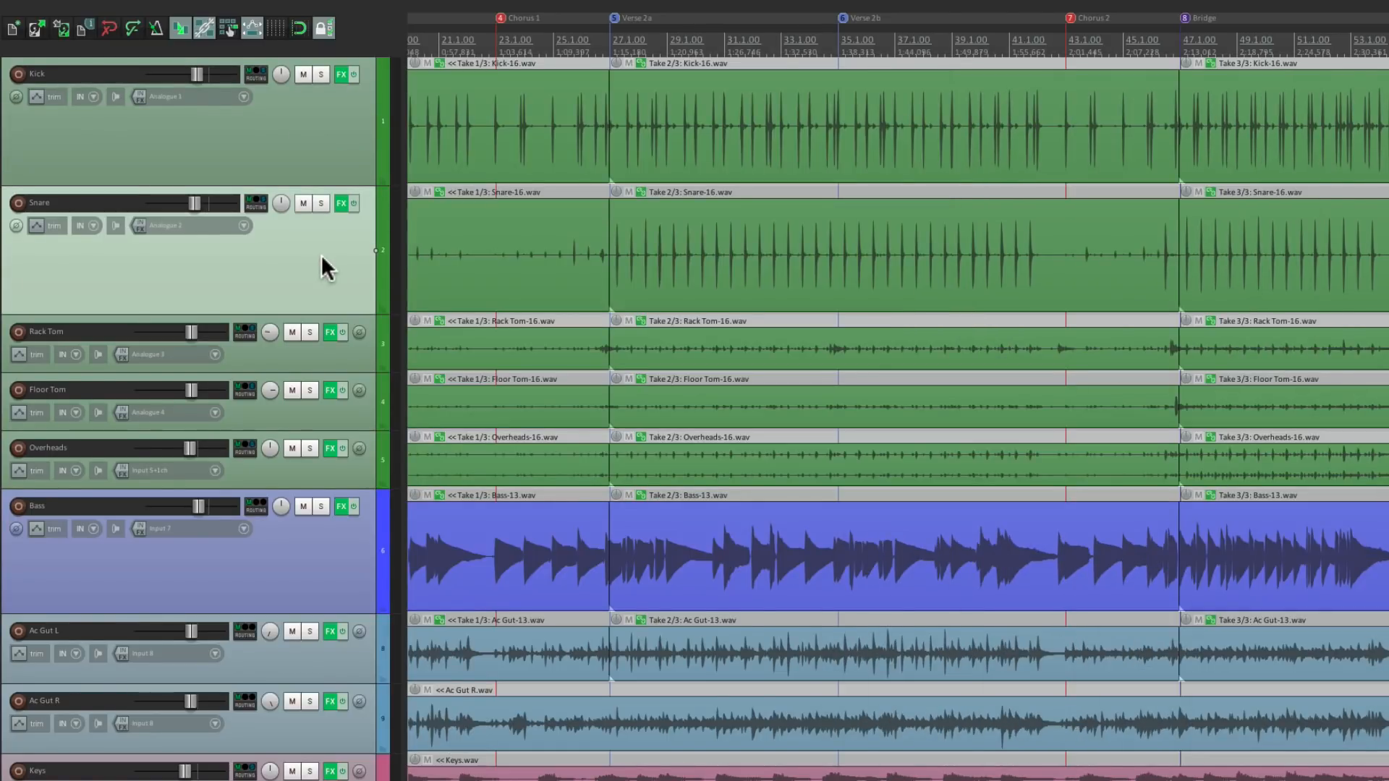
left_click(708, 94)
key("Escape")
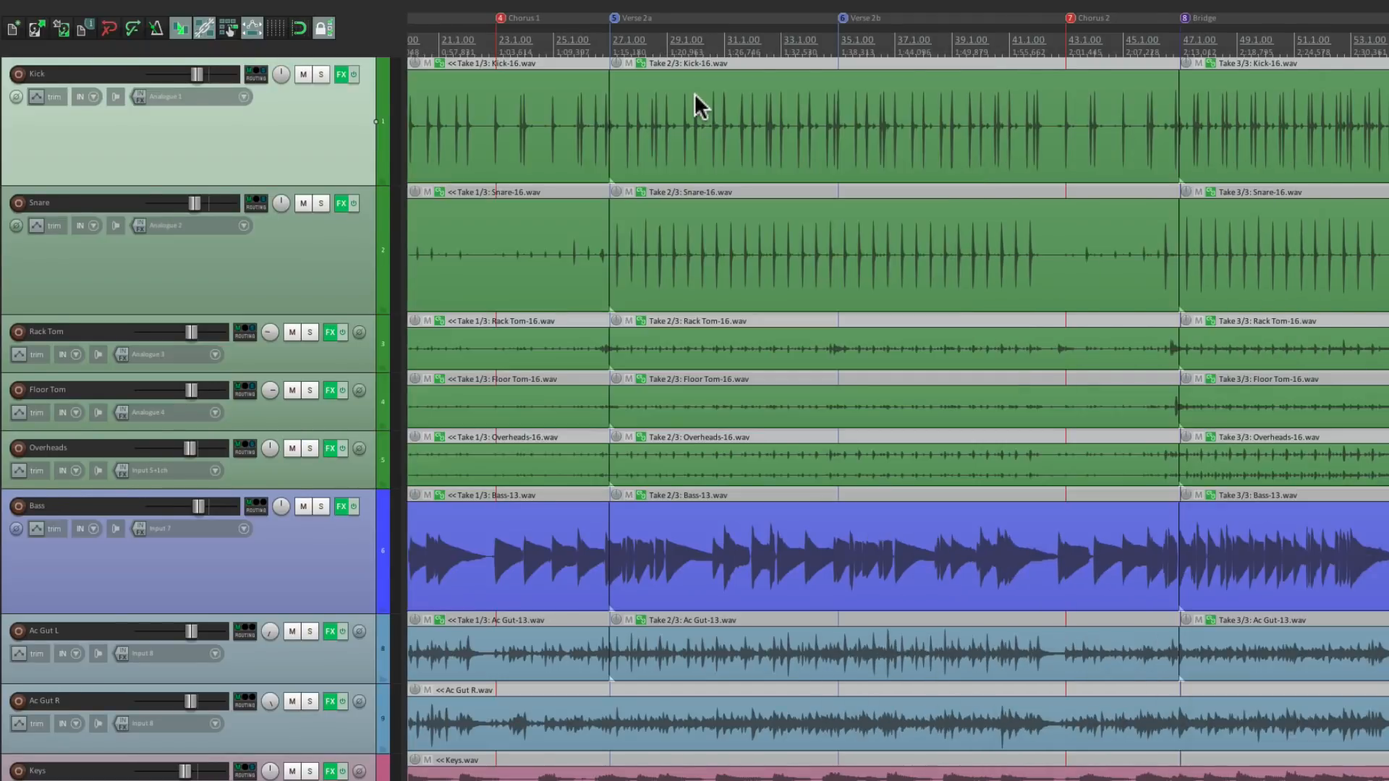
Step: Test the Open Close ALL FX shortcut over the Snare media item, opening and closing its four FX windows
left_click(728, 231)
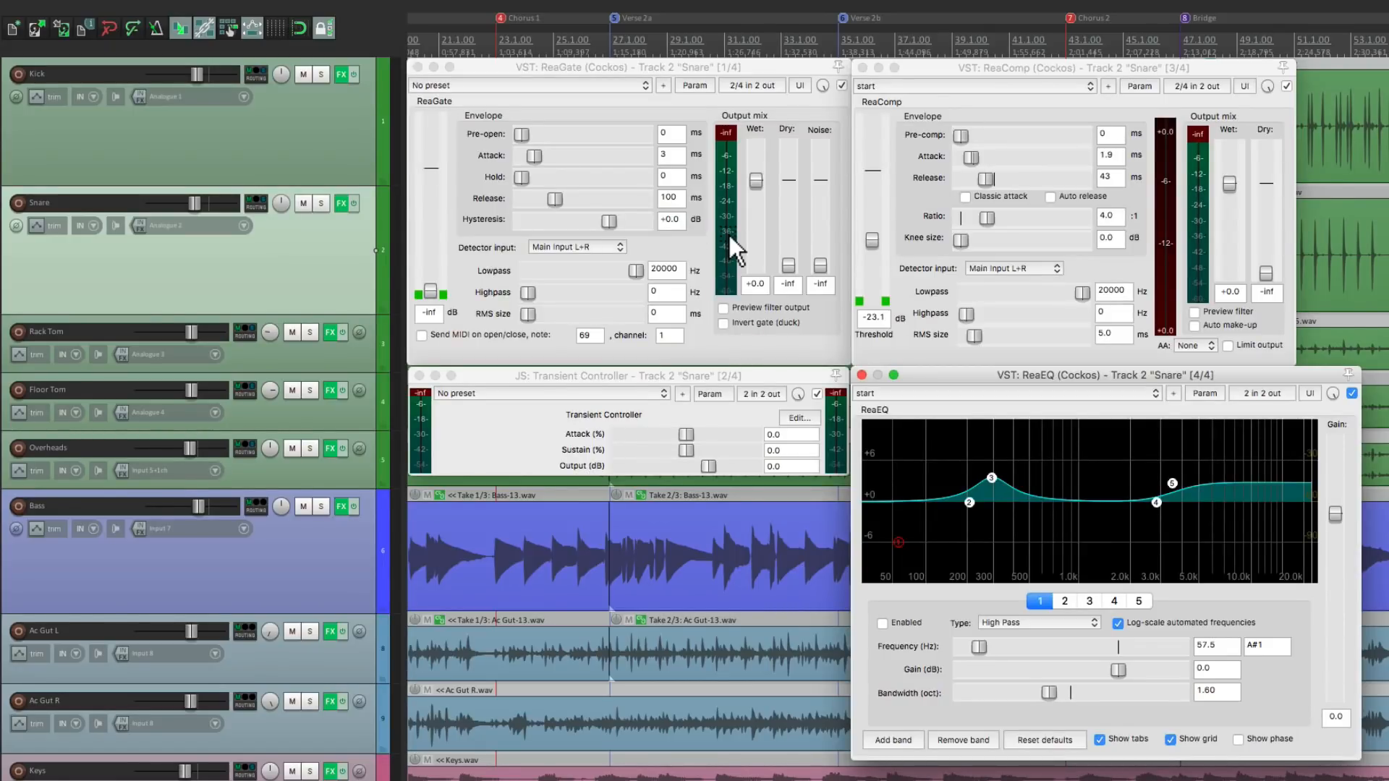
key("Escape")
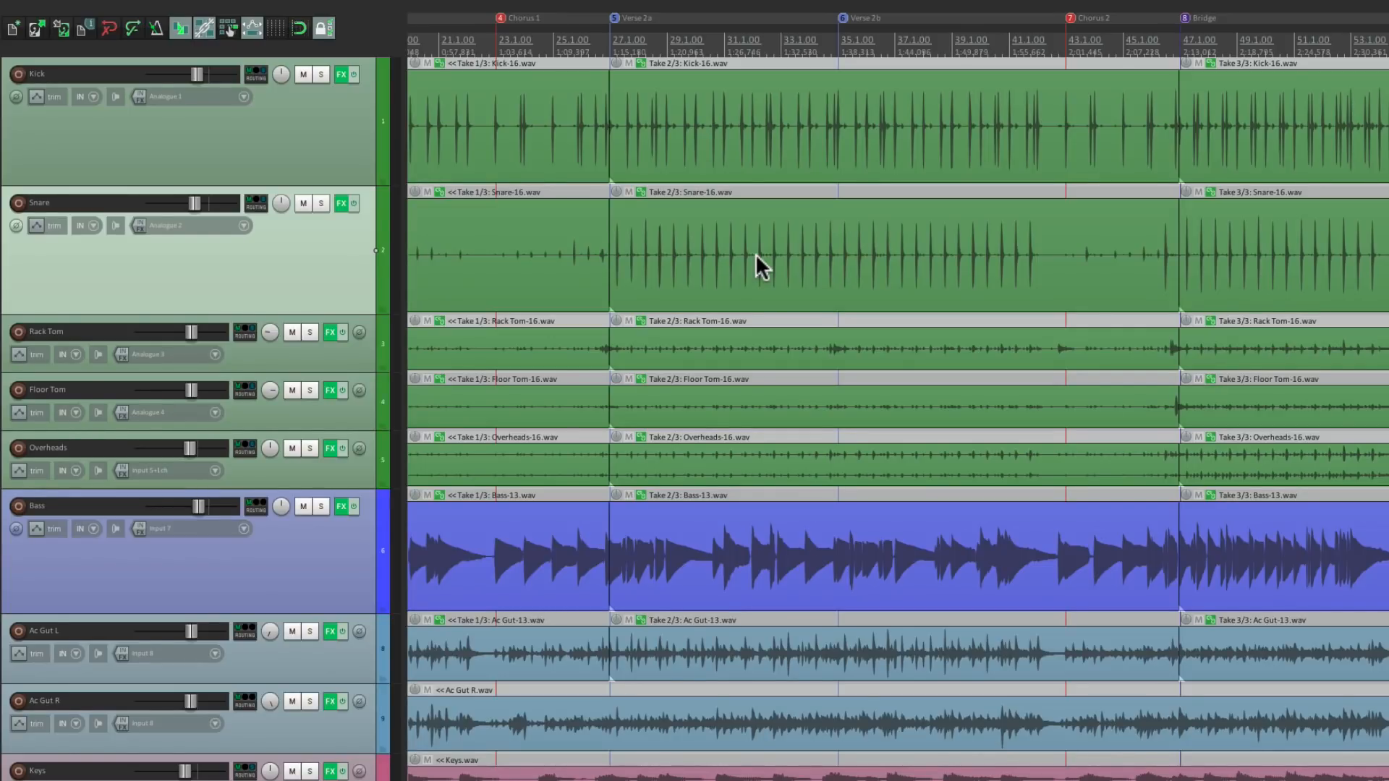
Step: Open the action list, filter it by "Track:" and look through the track actions that a custom action could use
key("question")
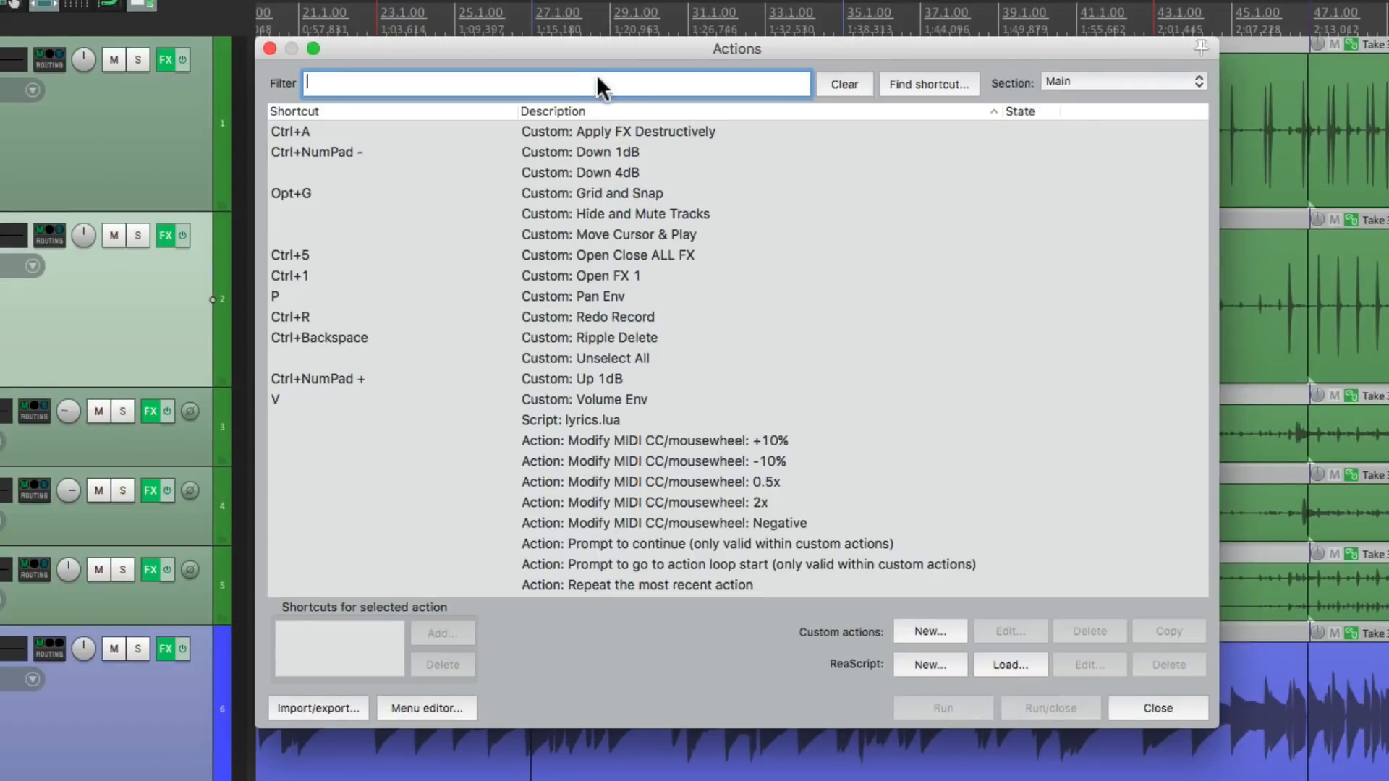
type("Track:")
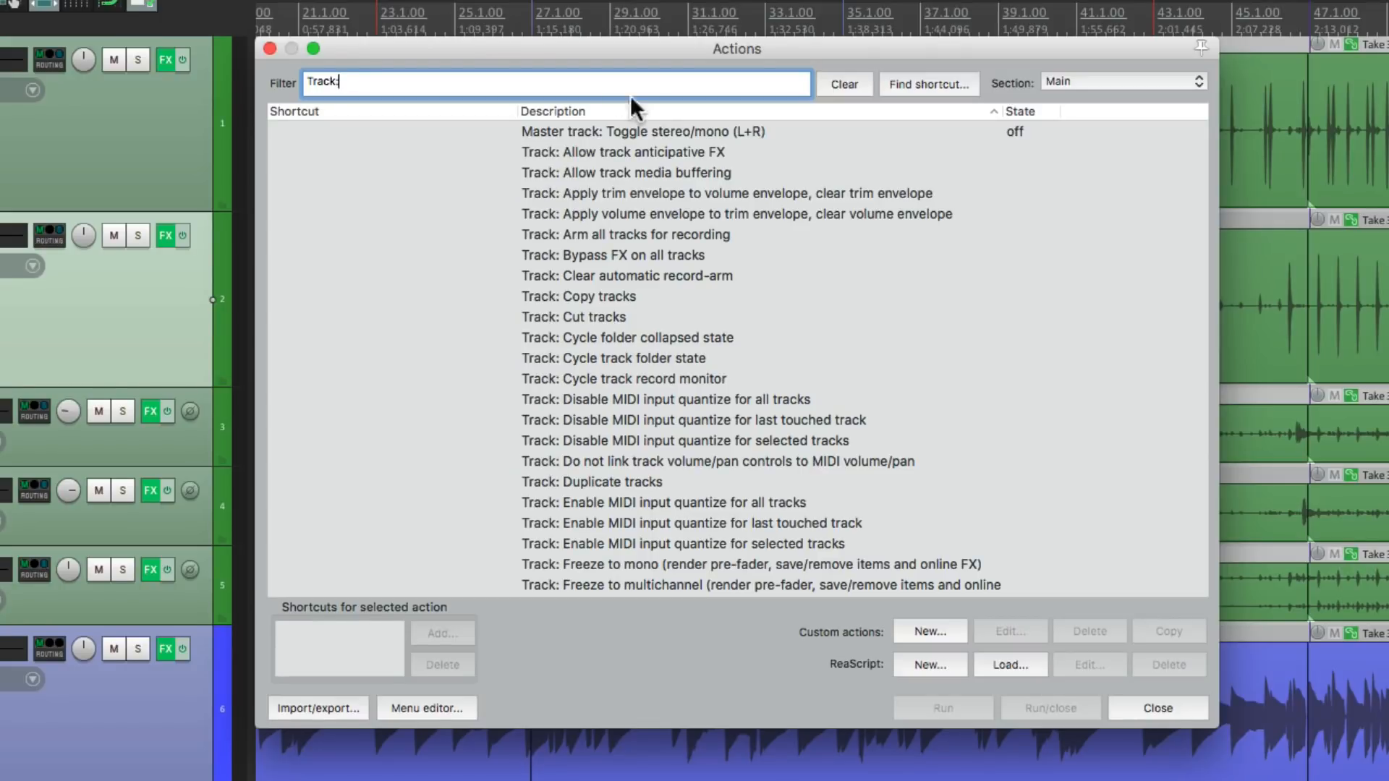
left_click(672, 297)
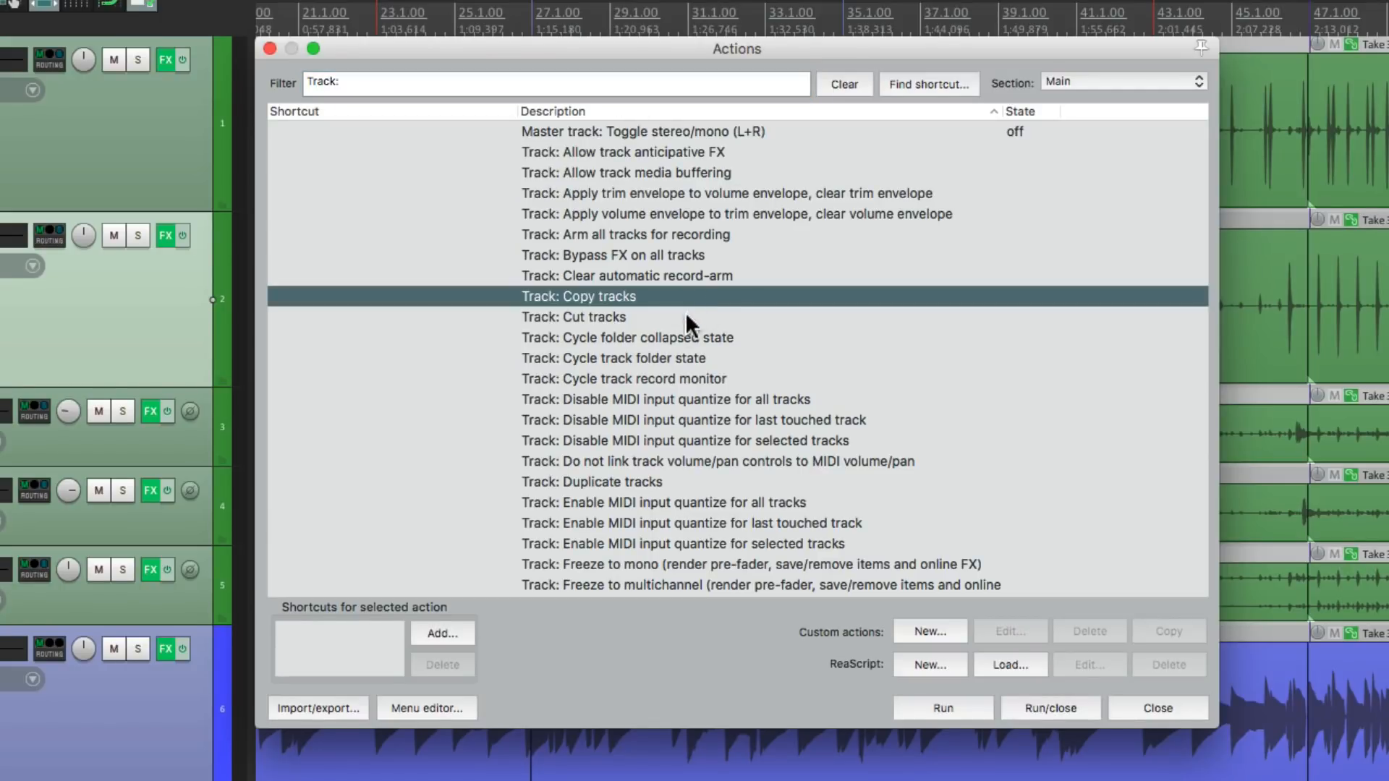
left_click(677, 317)
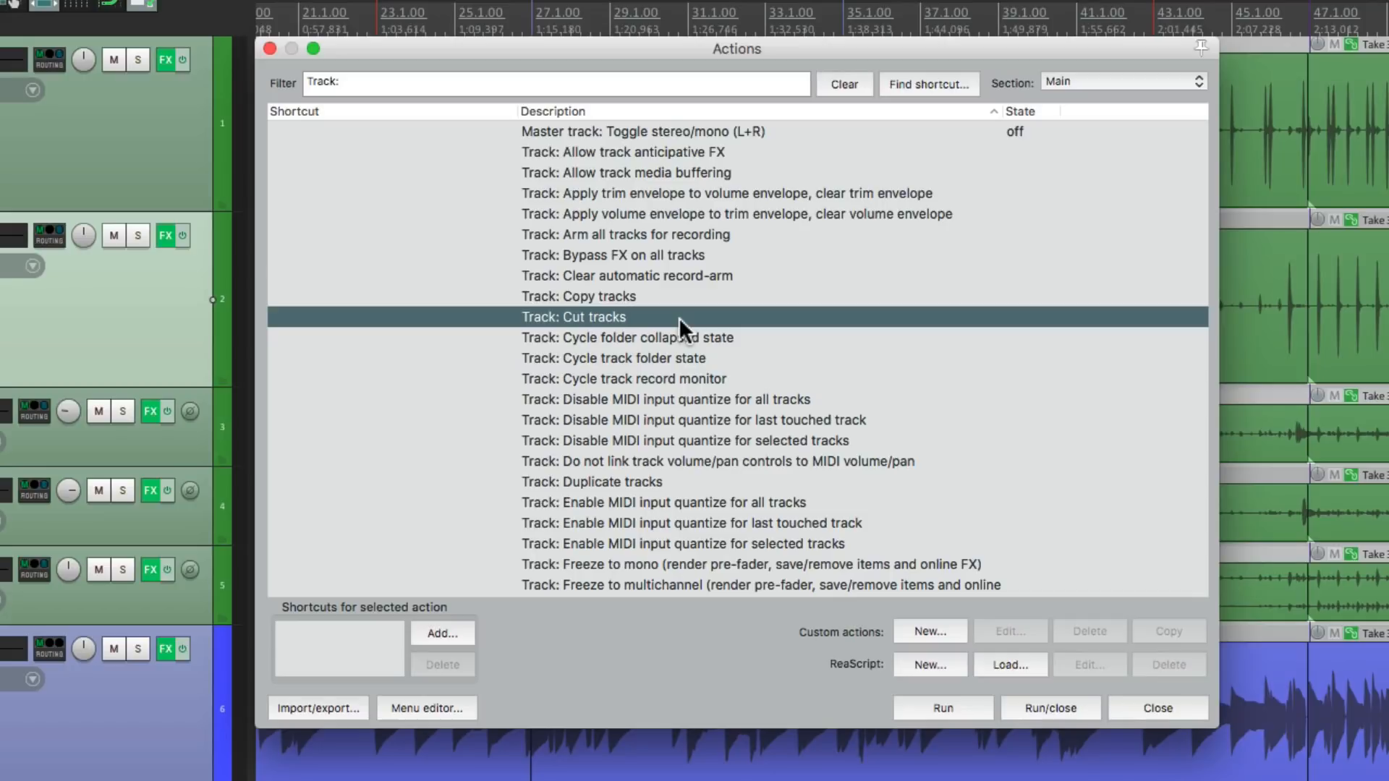
left_click(637, 483)
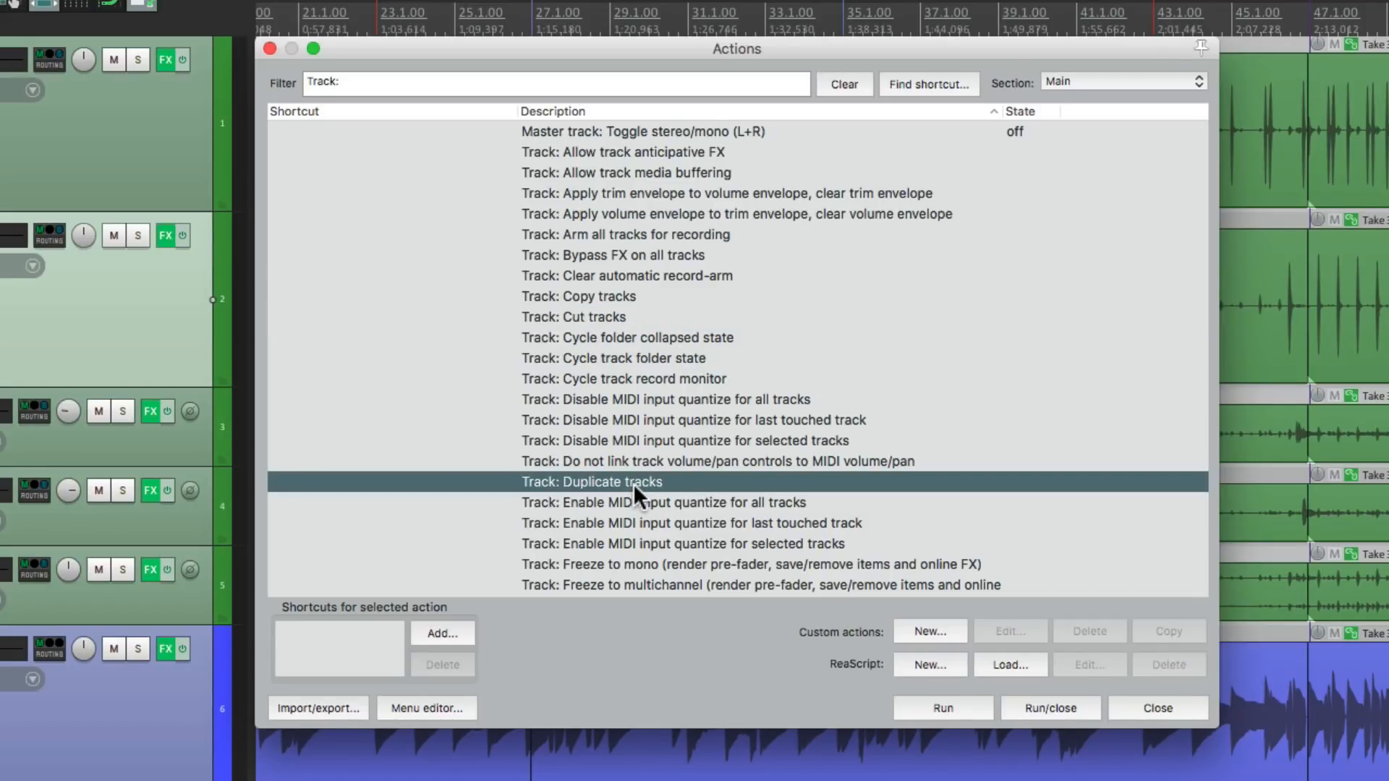
scroll(633, 483, "down", 3)
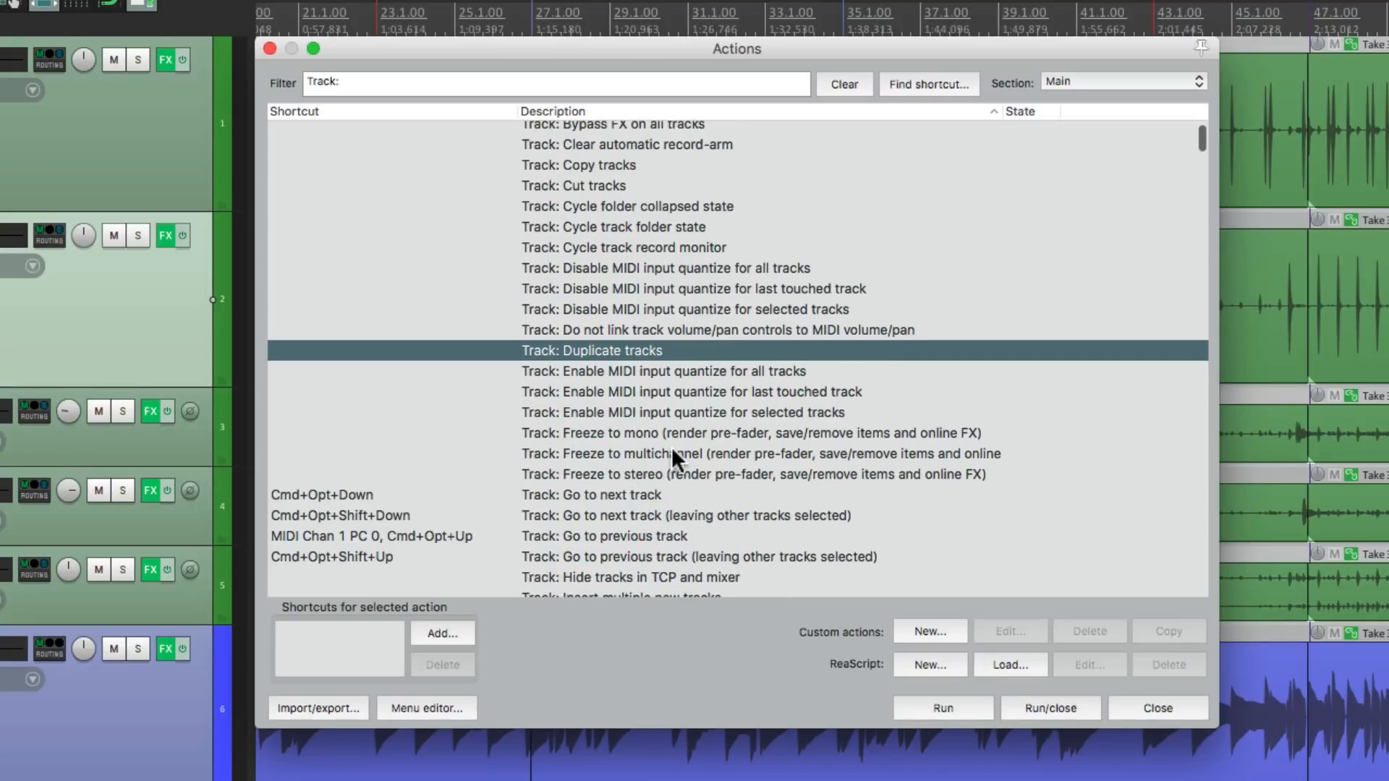
scroll(671, 454, "down", 7)
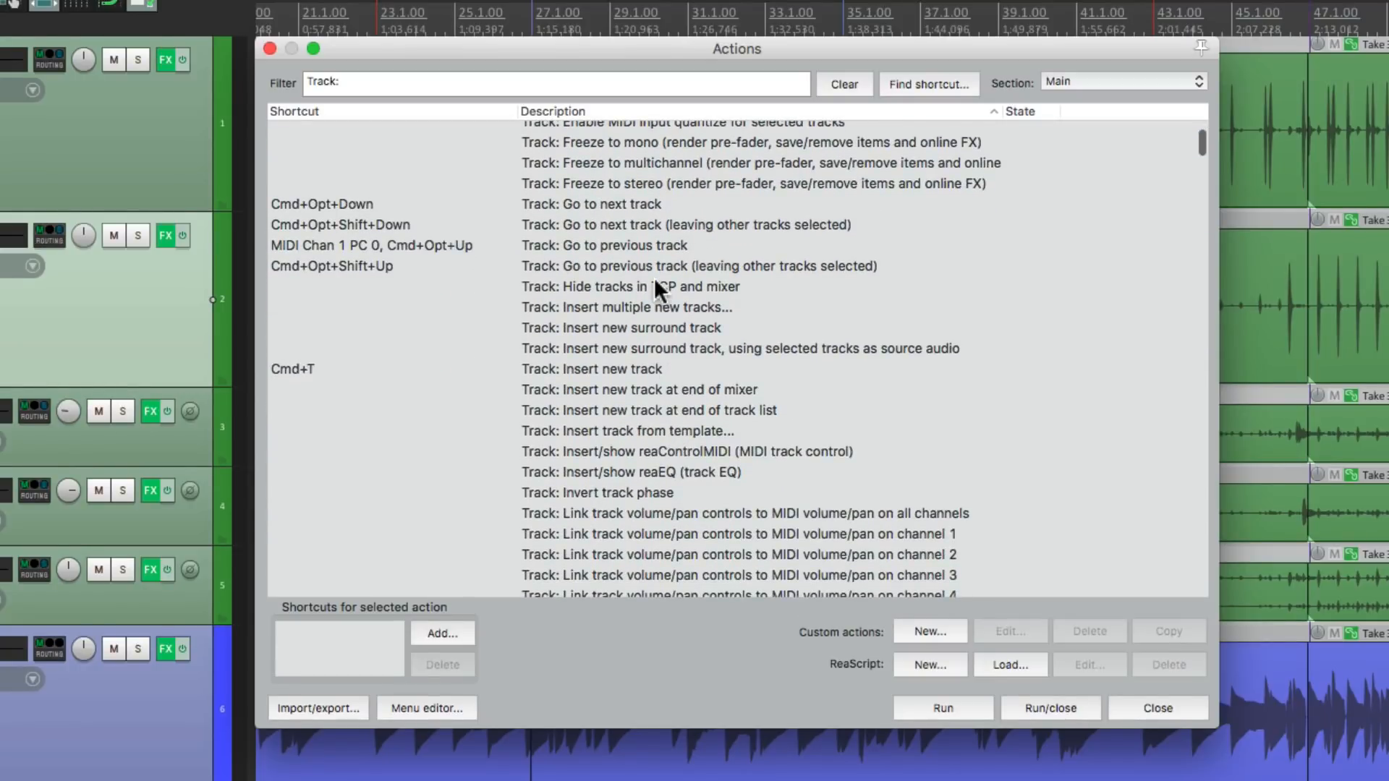
scroll(656, 286, "down", 15)
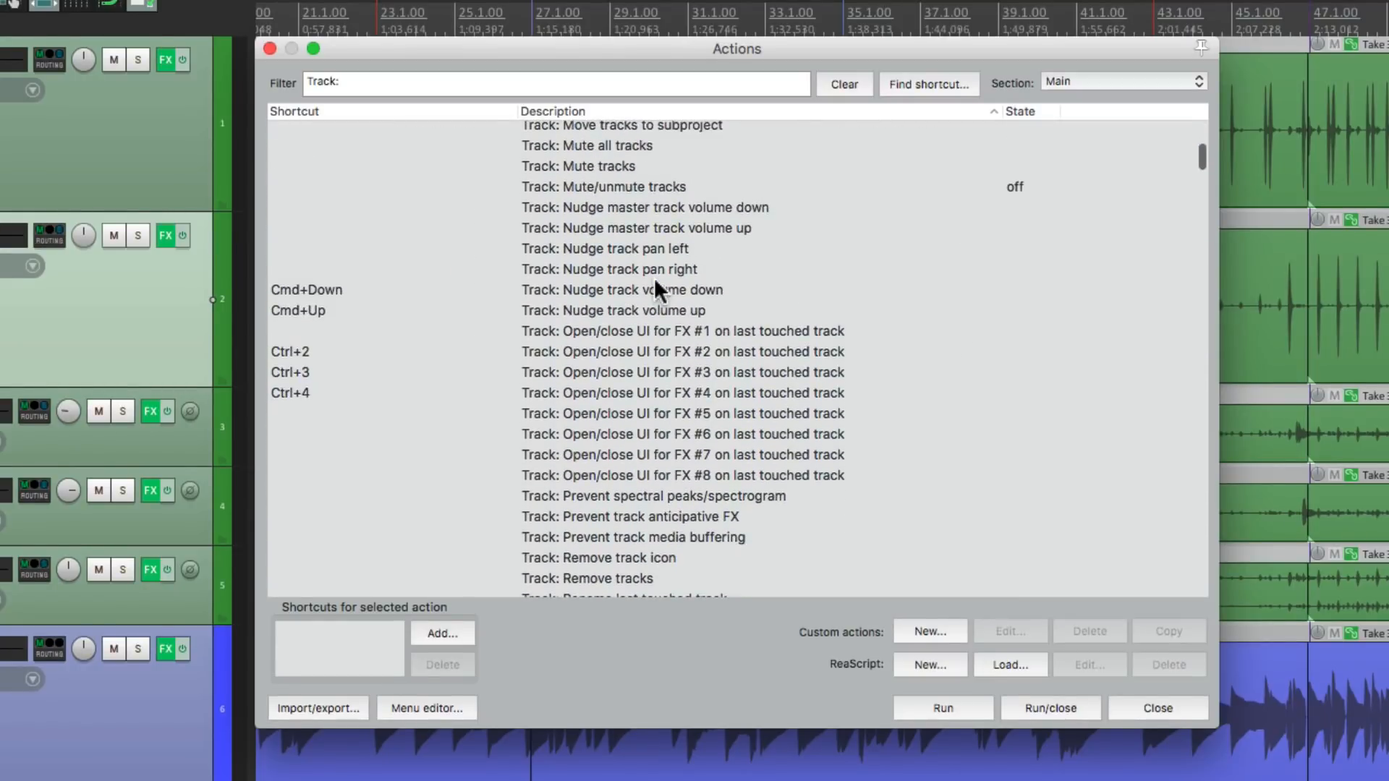
scroll(637, 290, "down", 20)
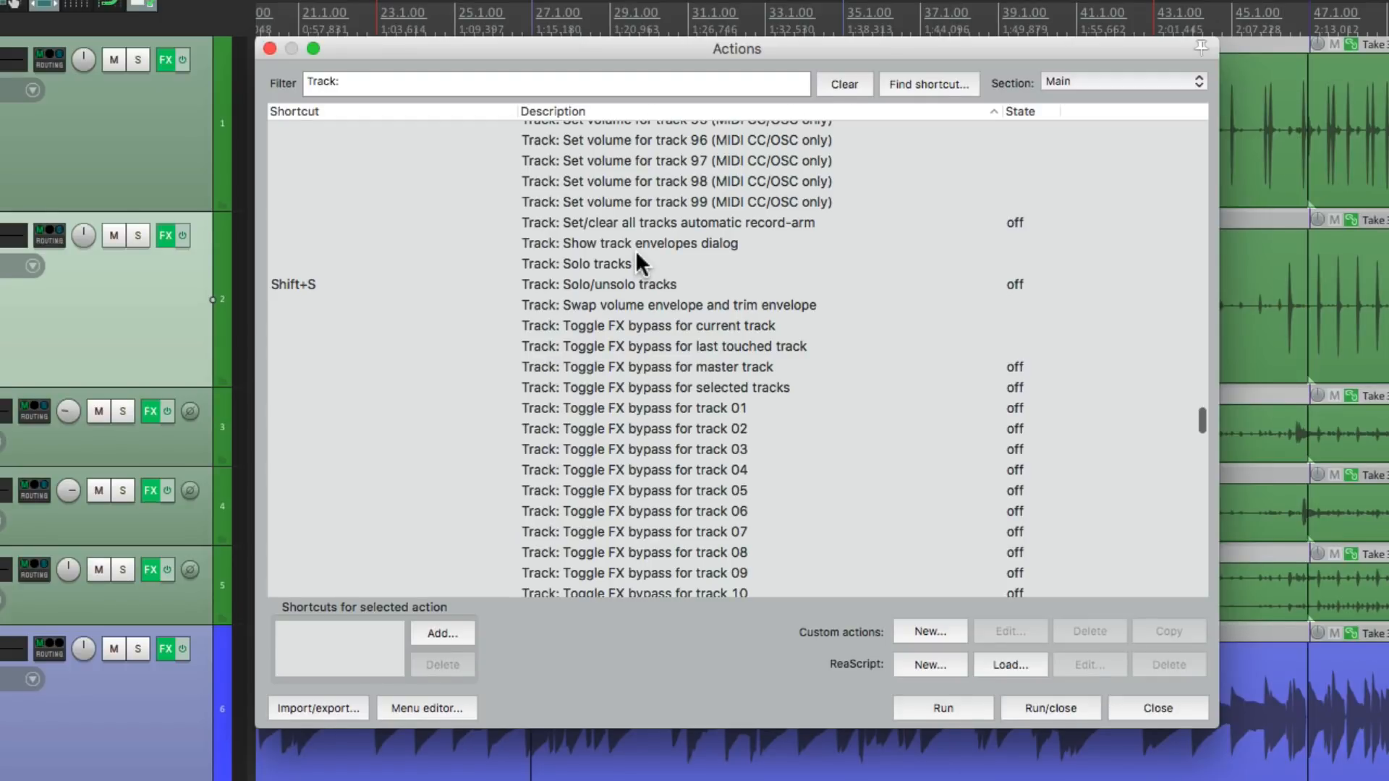
Step: Filter the actions by "Track: set for selected tracks" and select "Track: Set volume for selected tracks (MIDI CC/OSC only)"
left_click(540, 82)
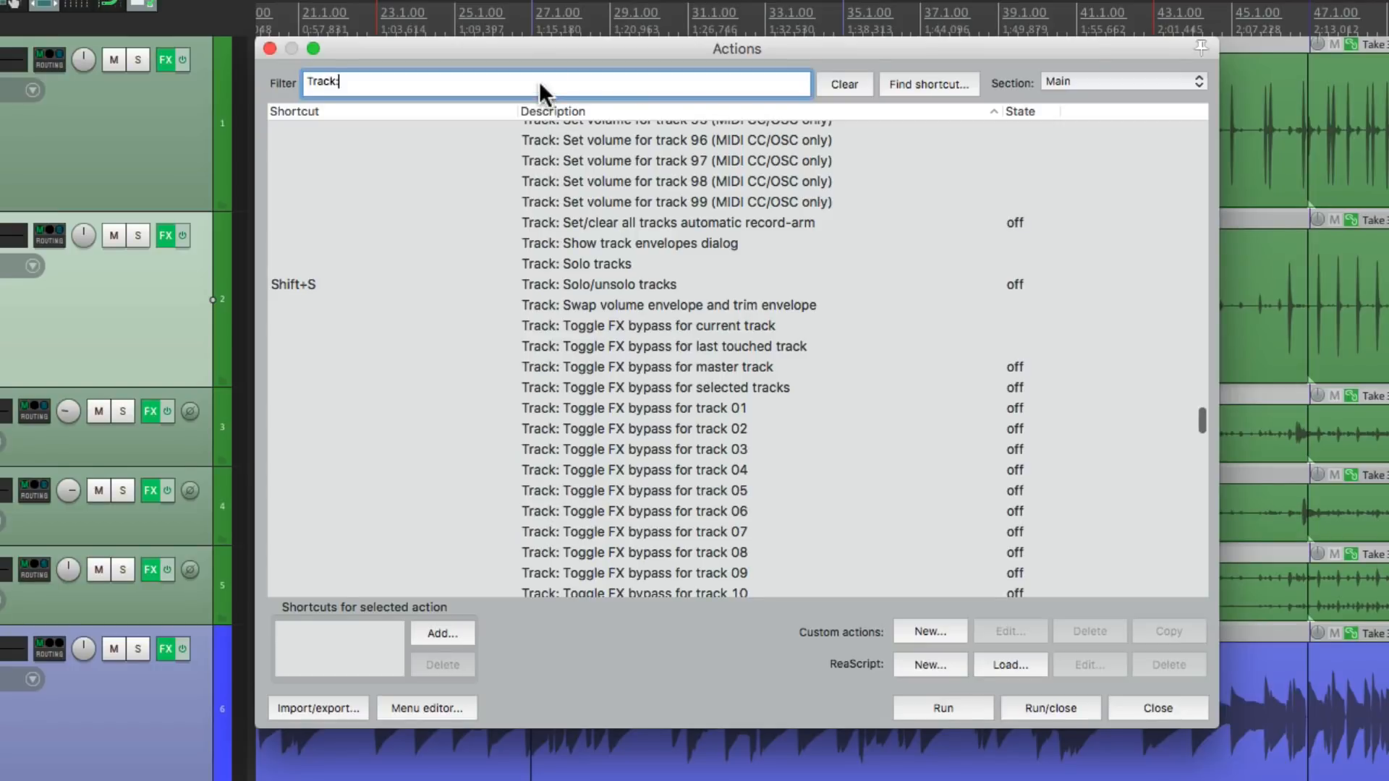
type("set for selected tracks")
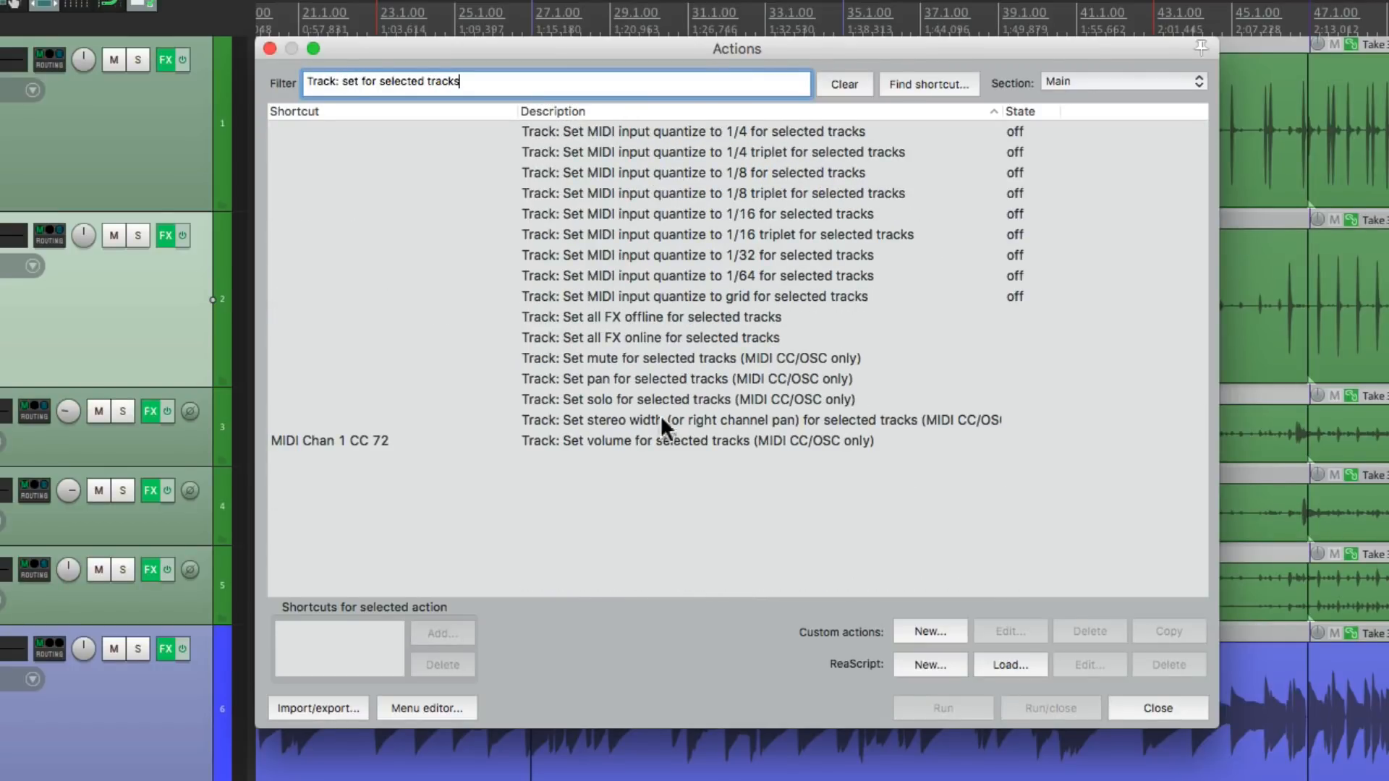
left_click(659, 443)
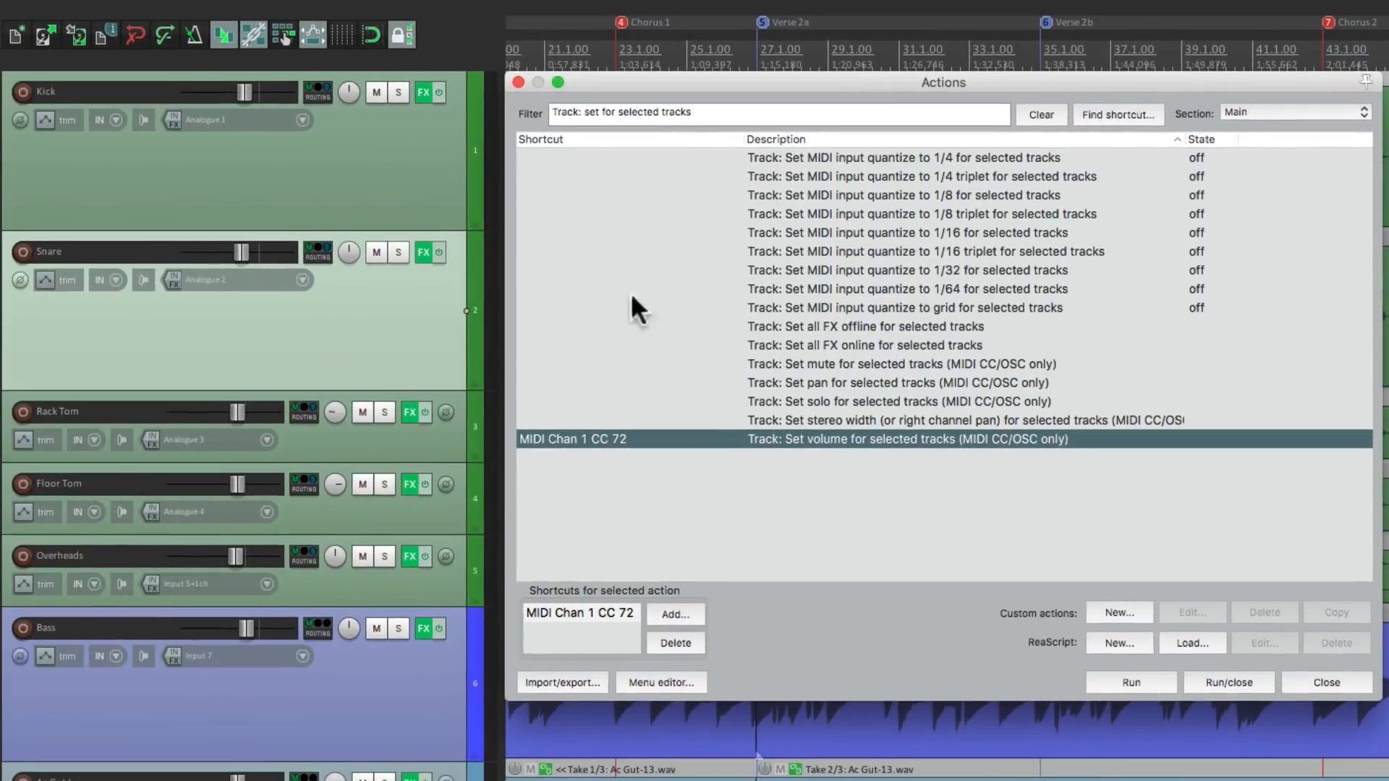
Step: Select the Kick, Snare and Bass tracks in turn to test volume control with the MIDI keyboard's fader
left_click(364, 162)
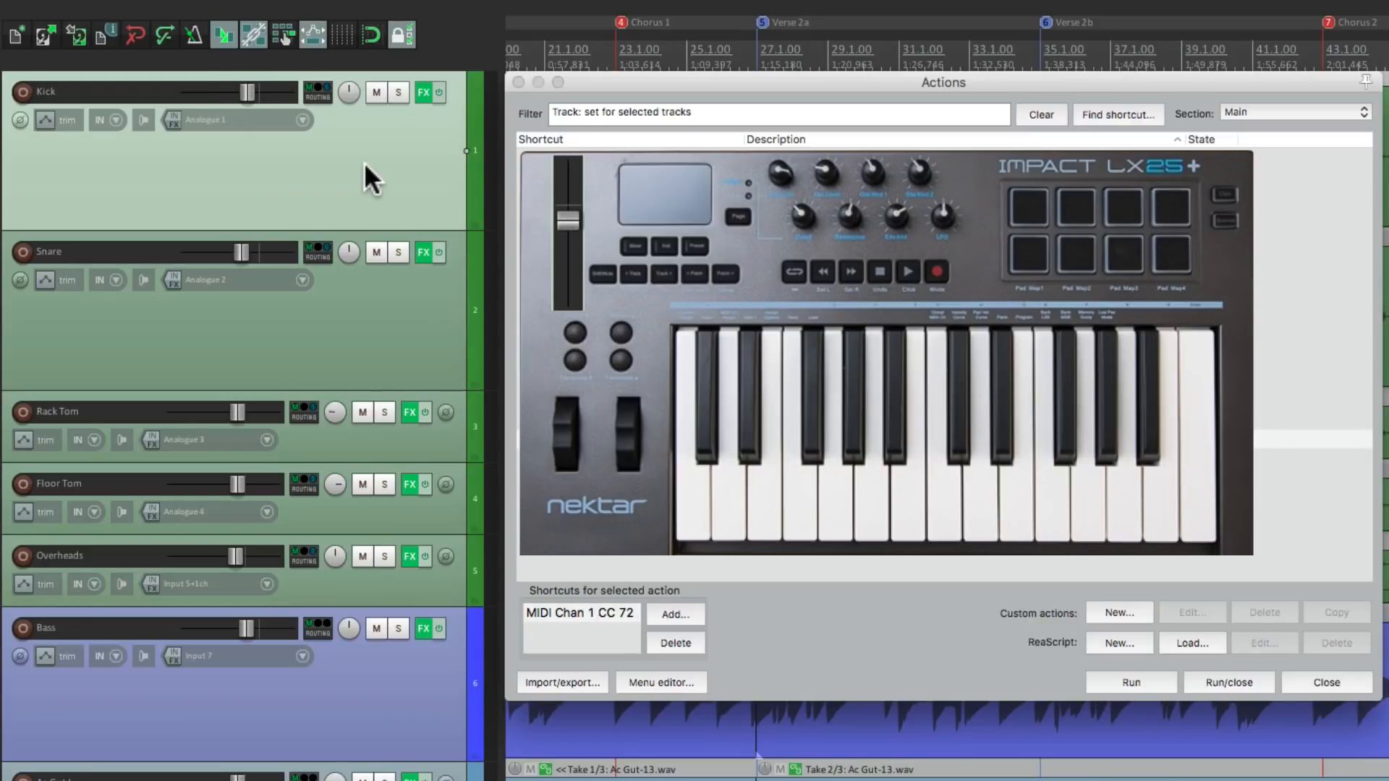
left_click(379, 335)
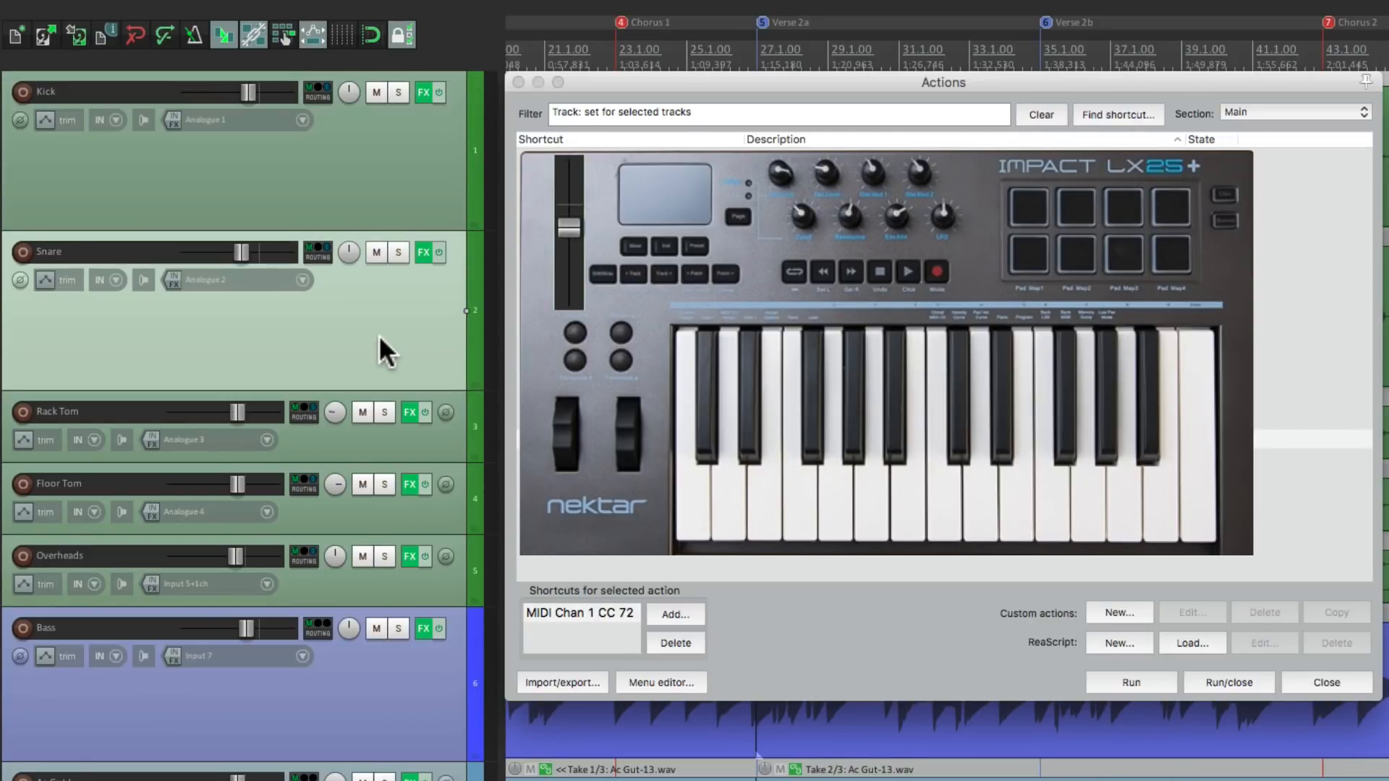
left_click(409, 677)
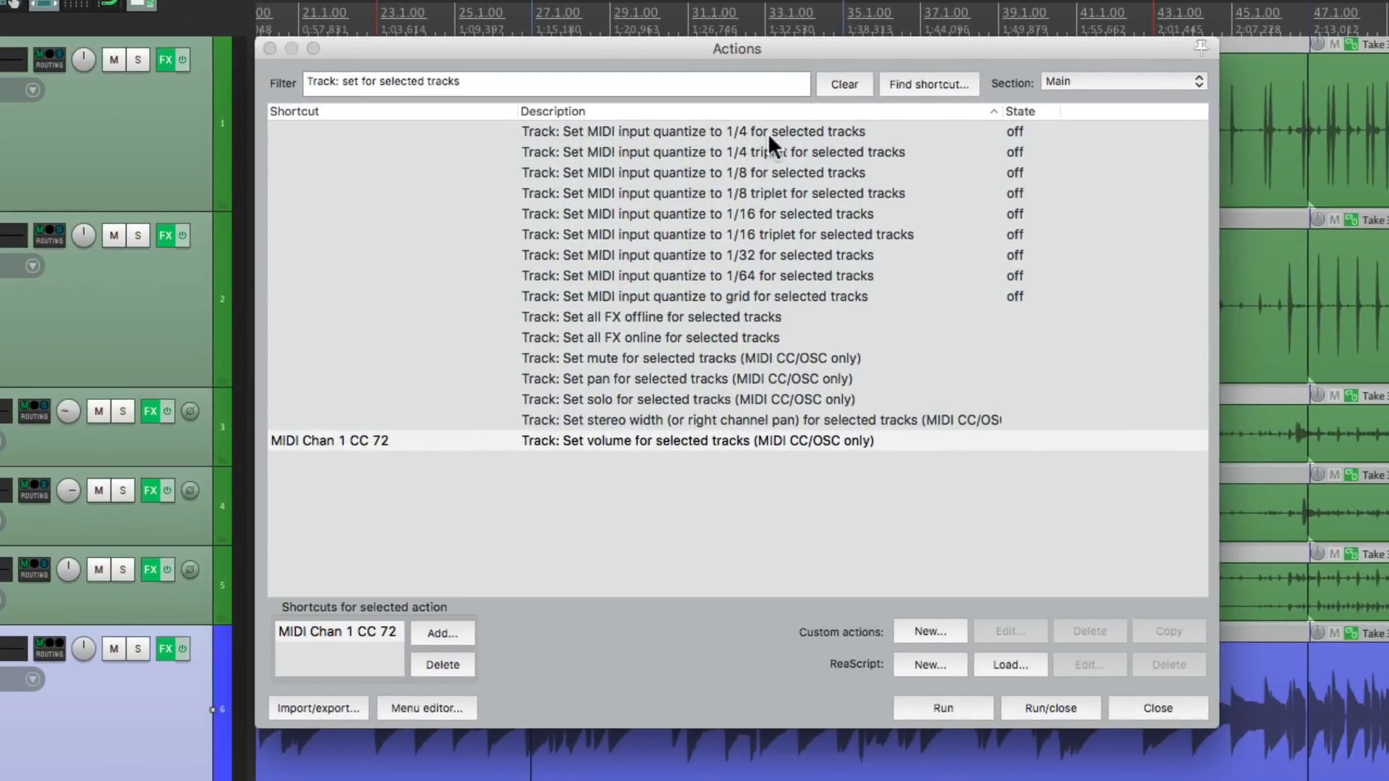
Step: Clear the action filter, start a new custom action and add "Track: Select track under mouse" as its first action
left_click(844, 84)
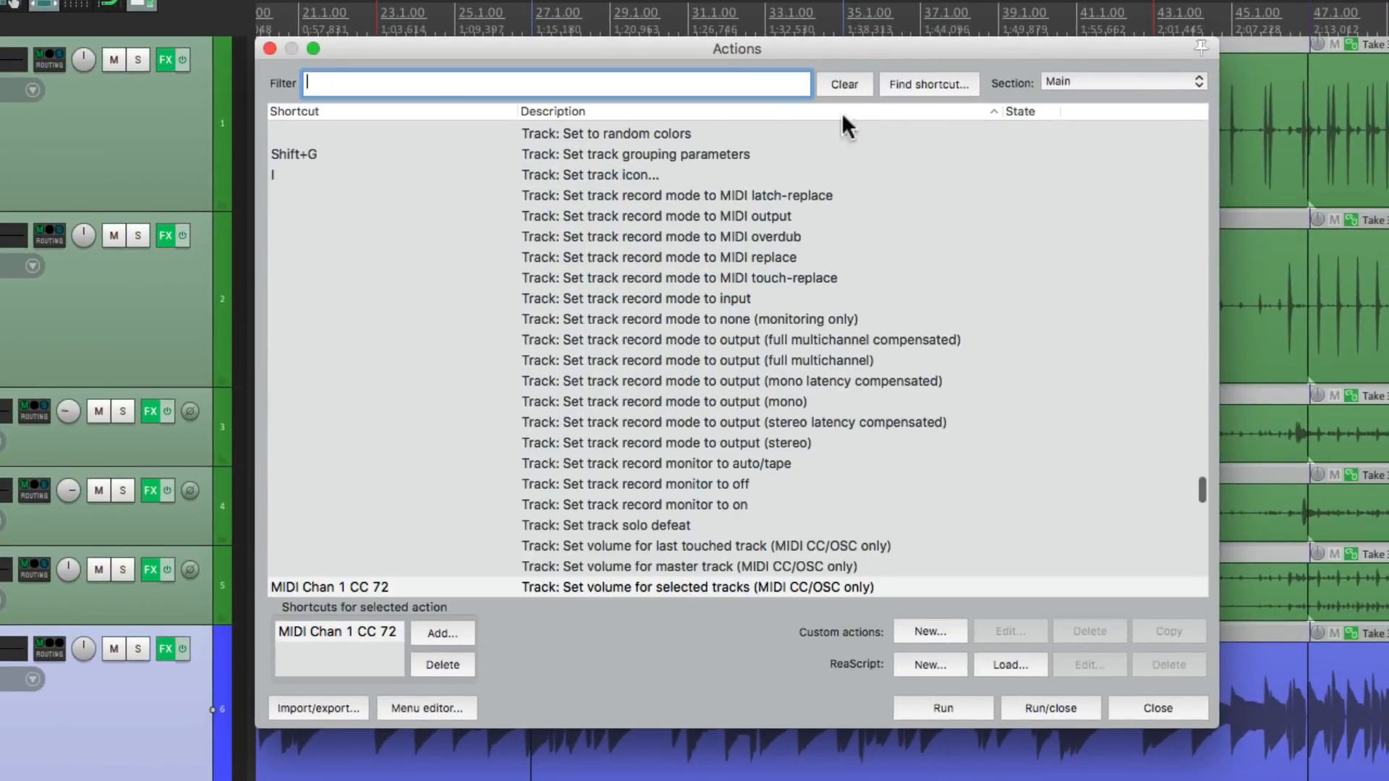
left_click(914, 631)
left_click(580, 85)
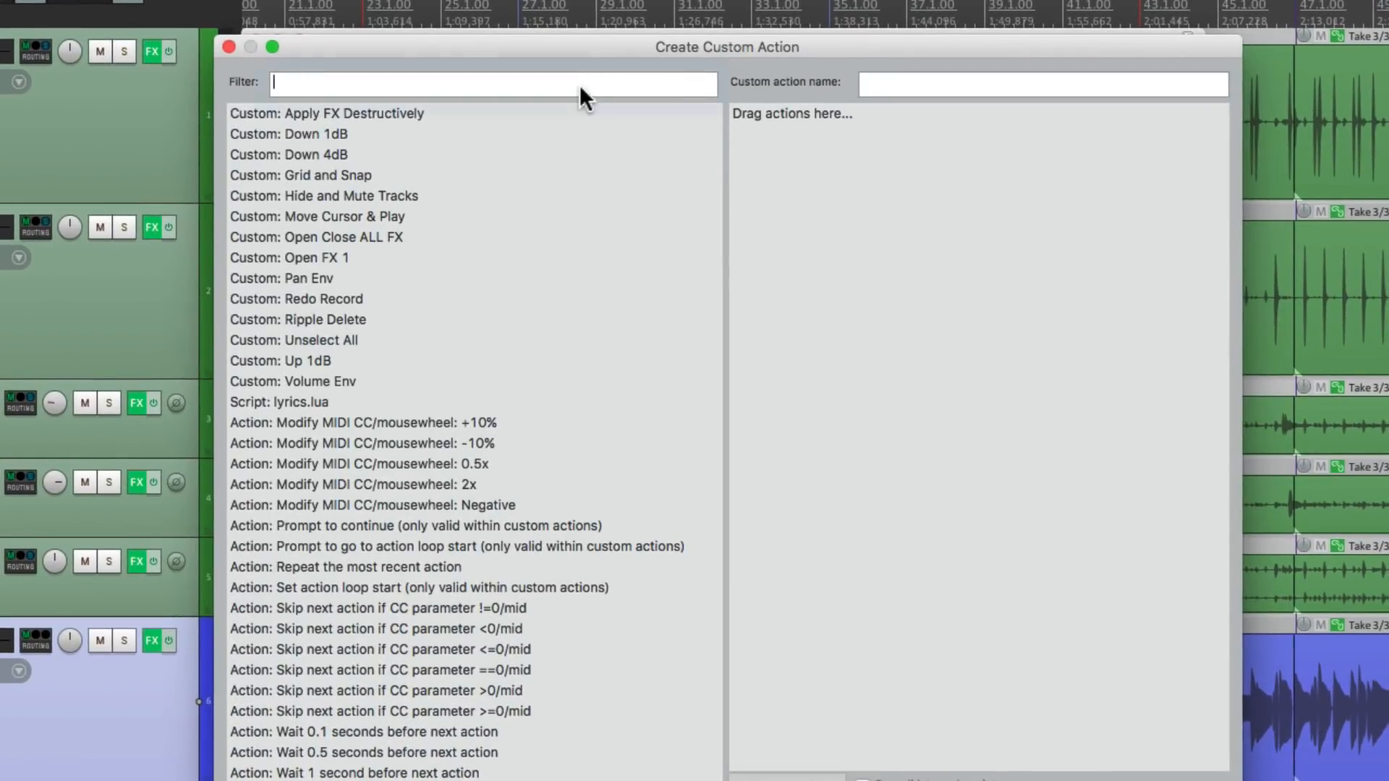
type("track under")
left_click_drag(420, 116, 803, 120)
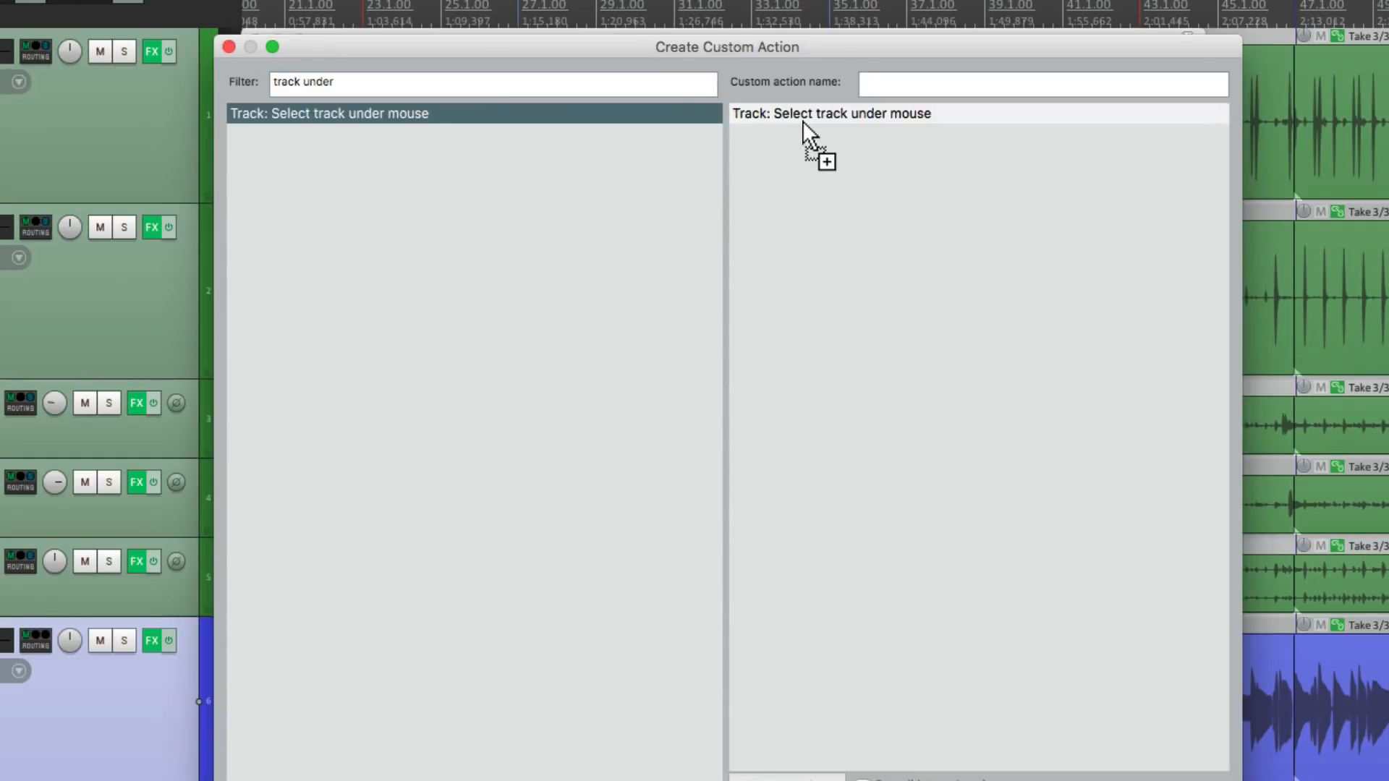
Step: Add "Track: Set volume for selected tracks (MIDI CC/OSC only)" as the second action and save the custom action as "Volume Control"
triple_click(502, 85)
type("set for selected track")
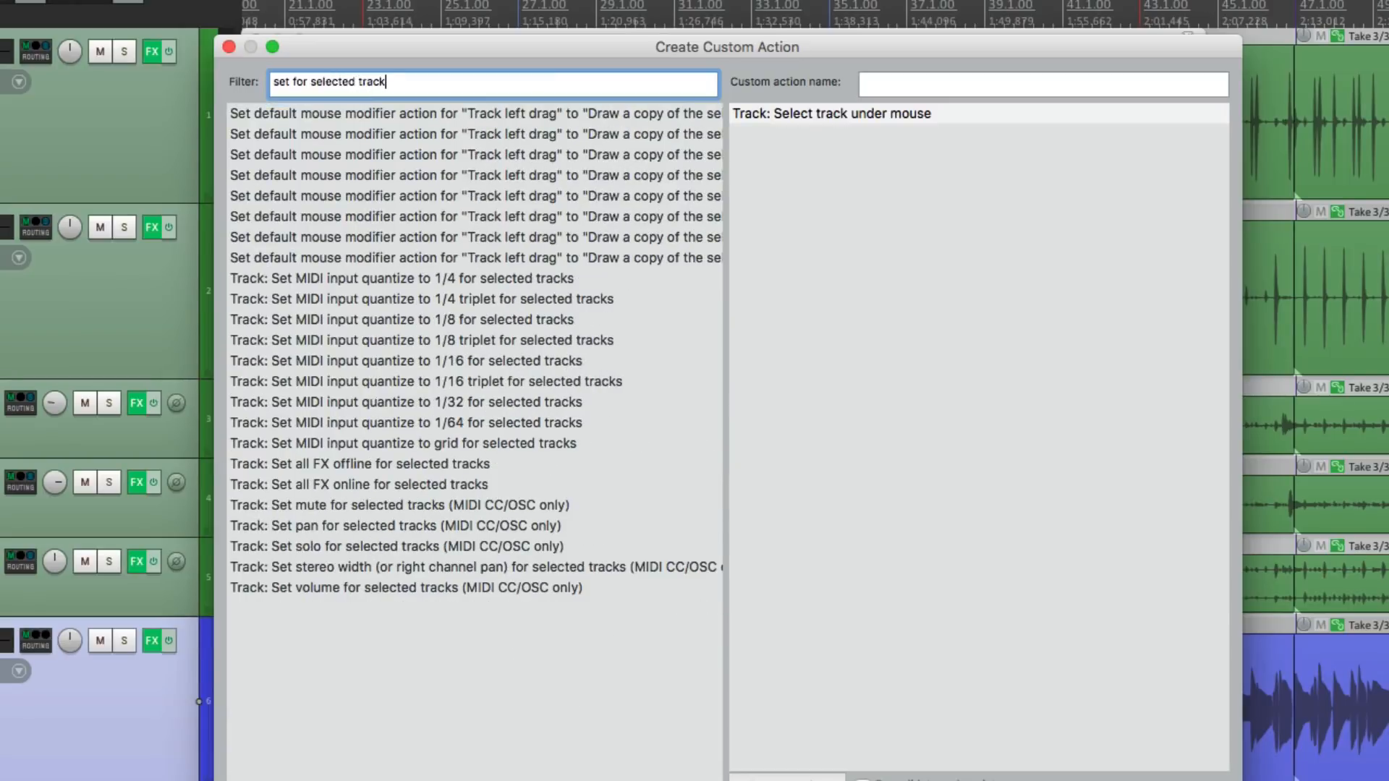
left_click(489, 590)
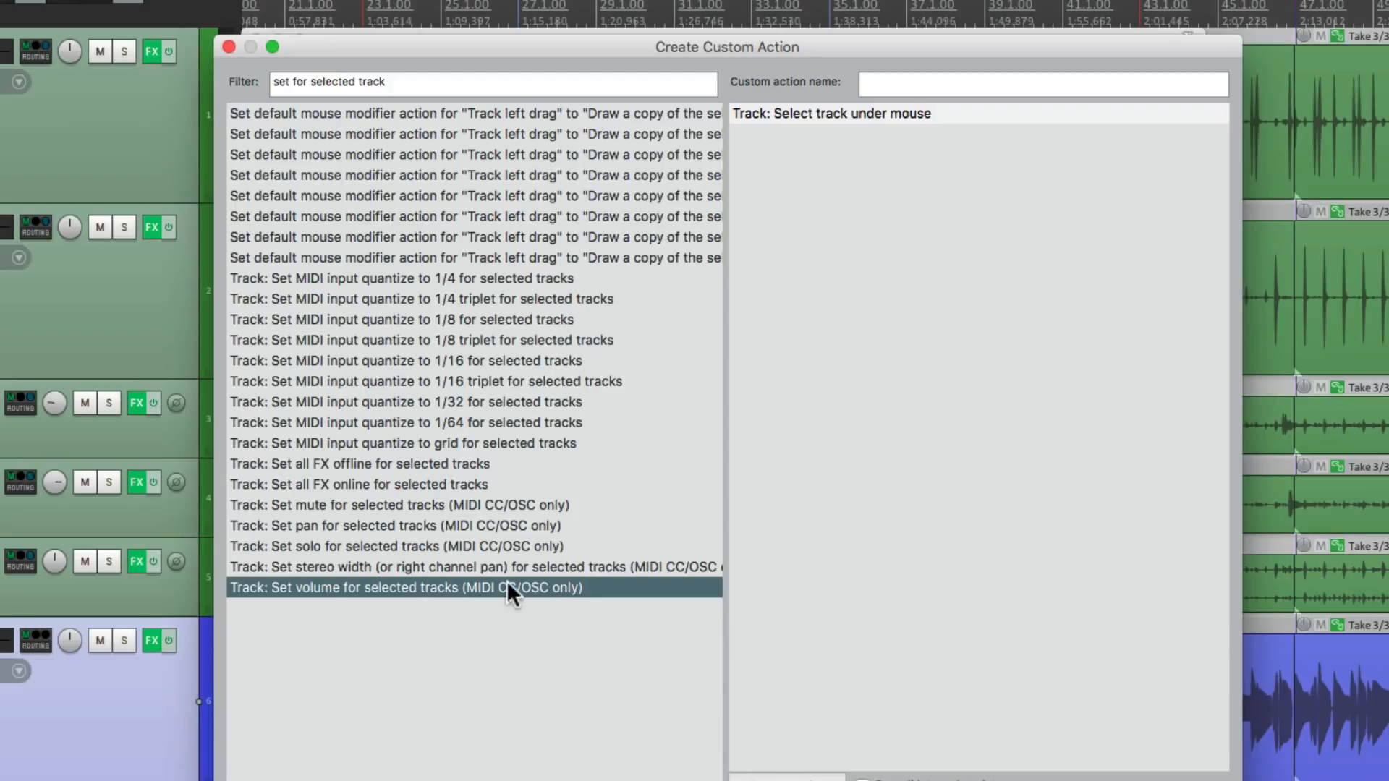
left_click_drag(400, 587, 900, 270)
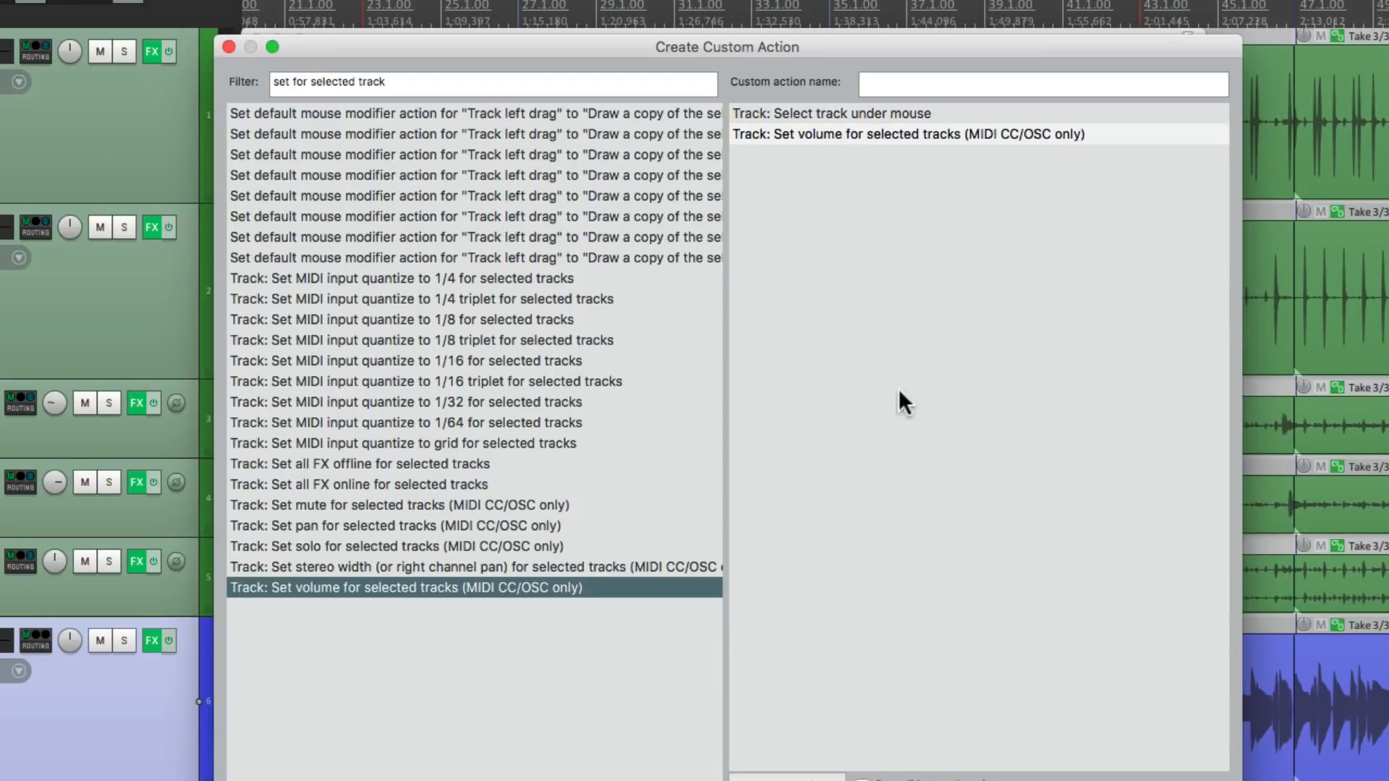
left_click(949, 88)
type("Volume Control")
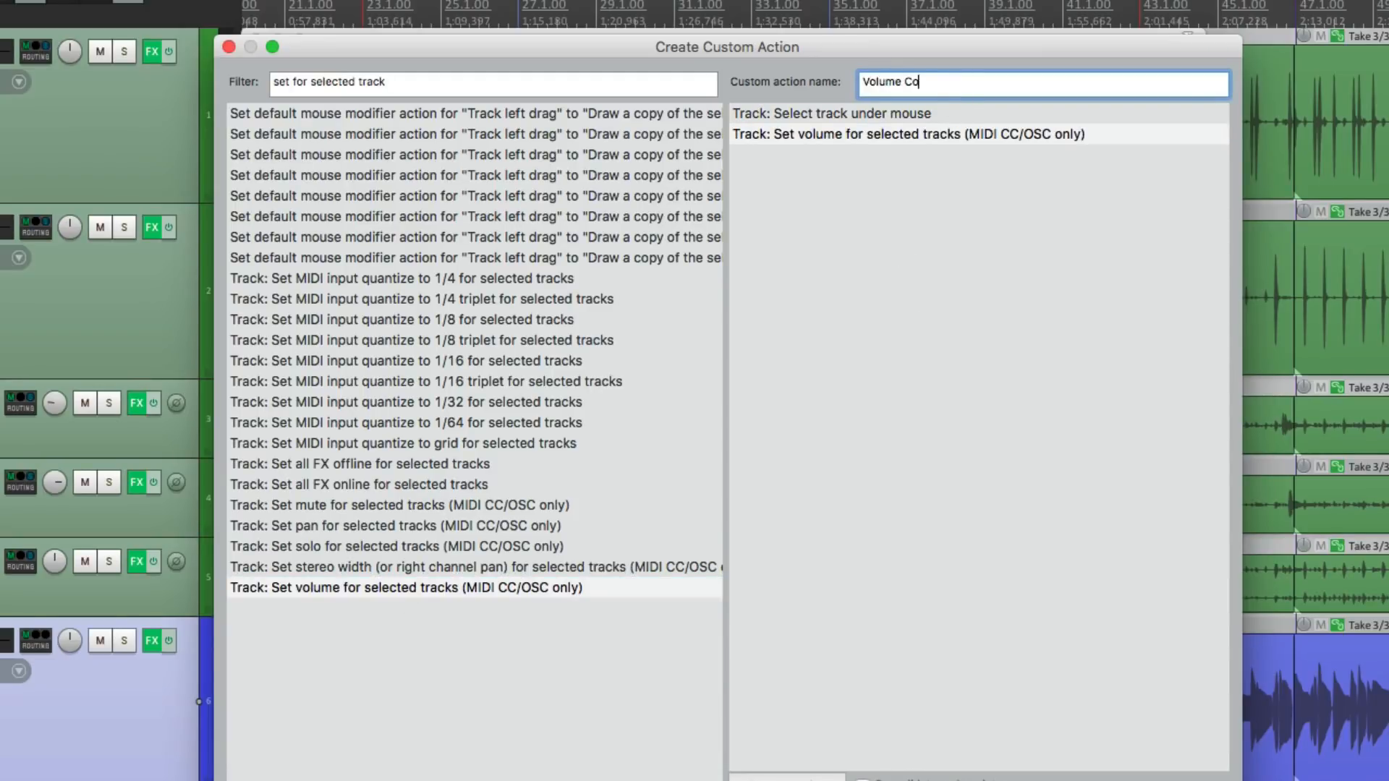
key("Return")
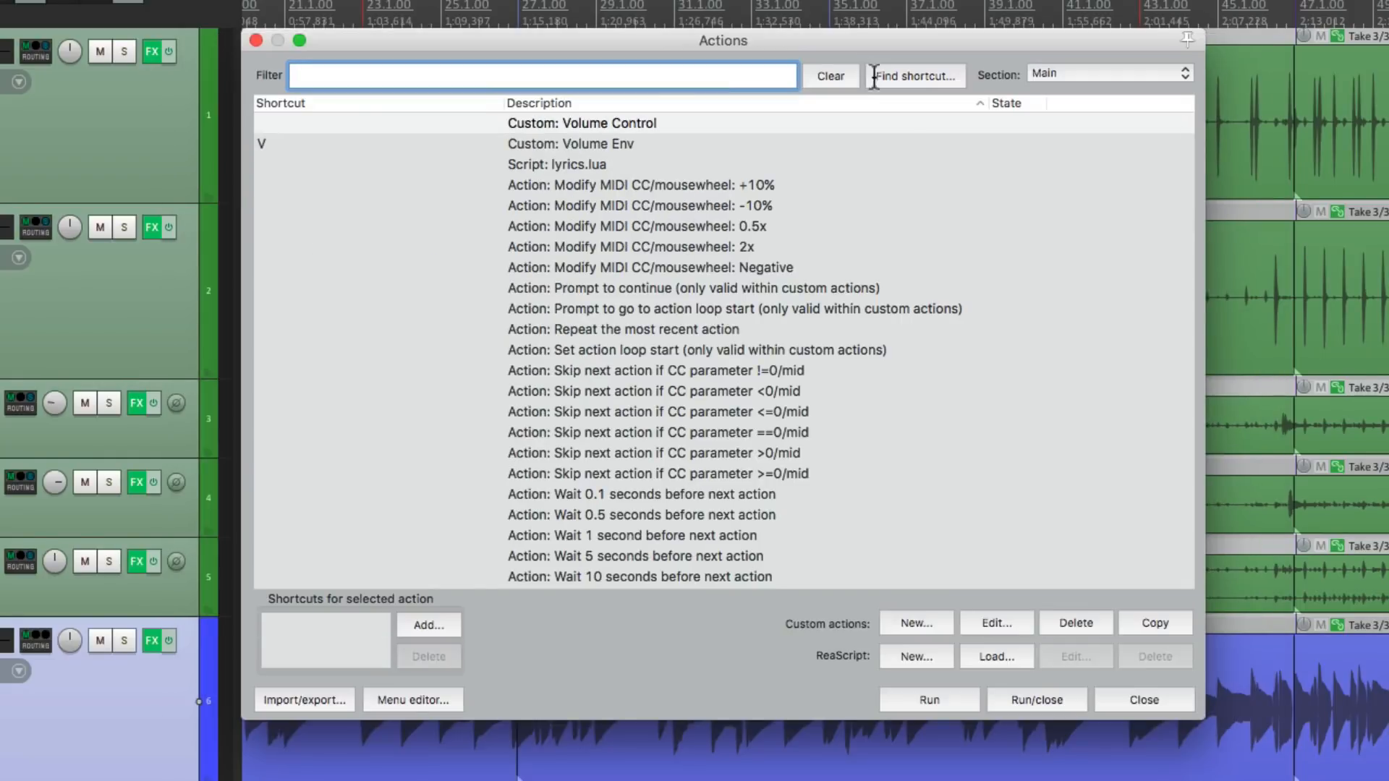
Step: Assign MIDI Chan 1 CC 72 to the Volume Control custom action, overriding the existing mapping, and close the action list
scroll(778, 290, "up", 1)
scroll(778, 279, "up", 5)
left_click(650, 392)
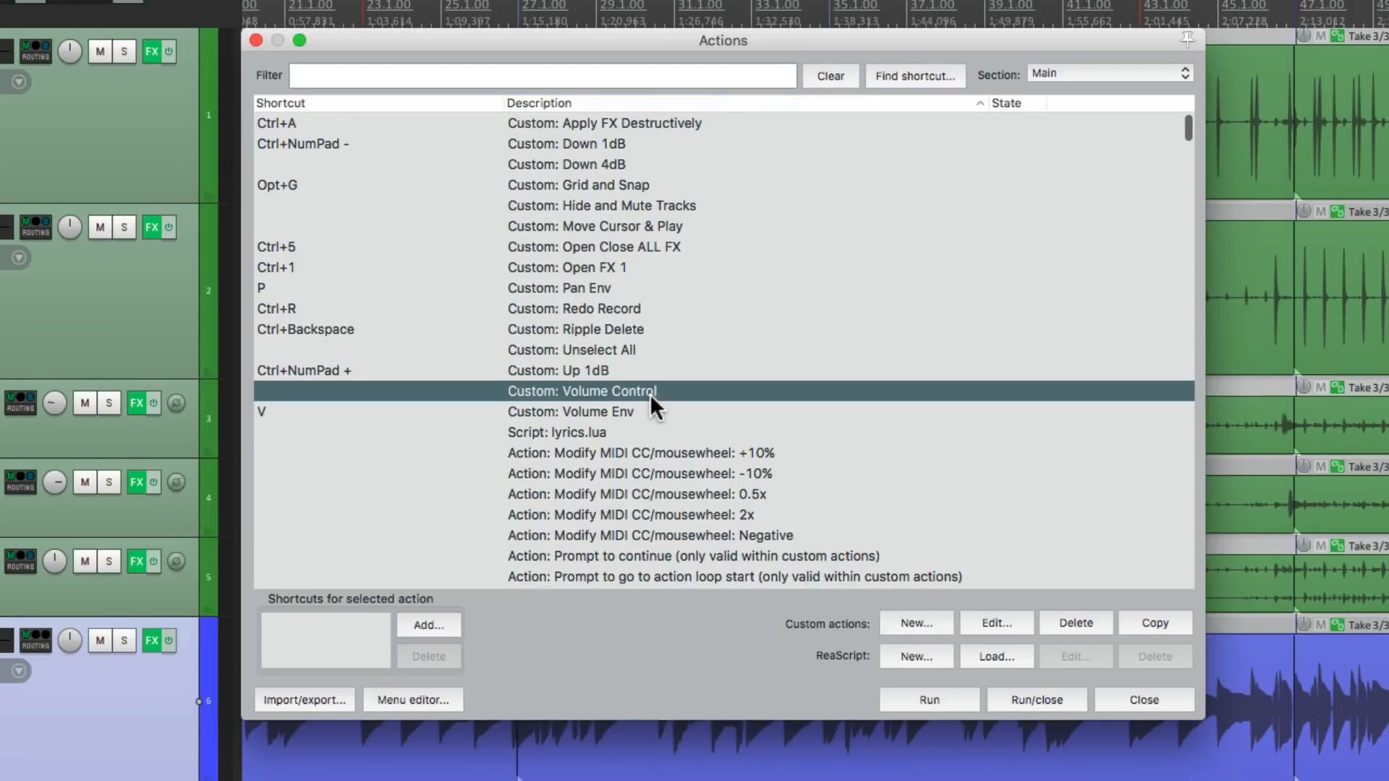
left_click(429, 621)
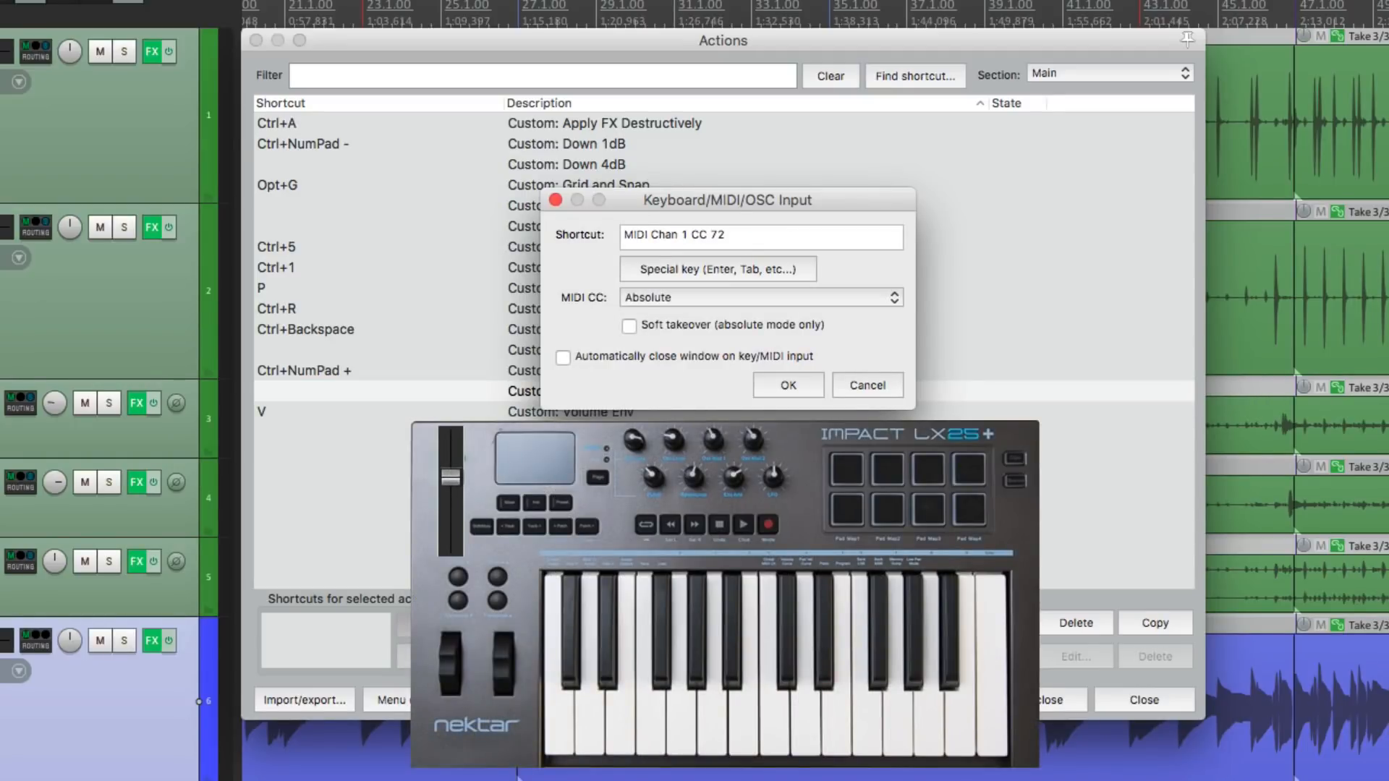
key("Return")
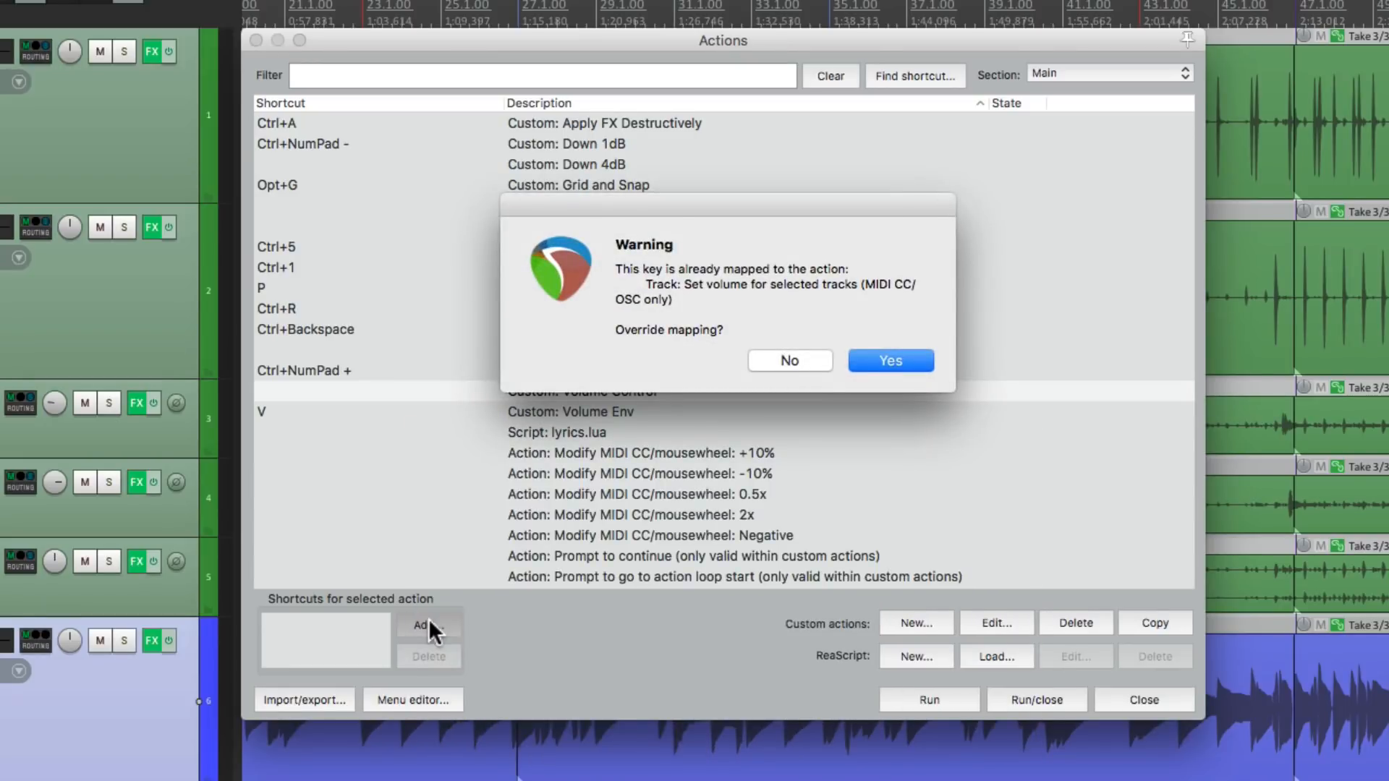
key("Return")
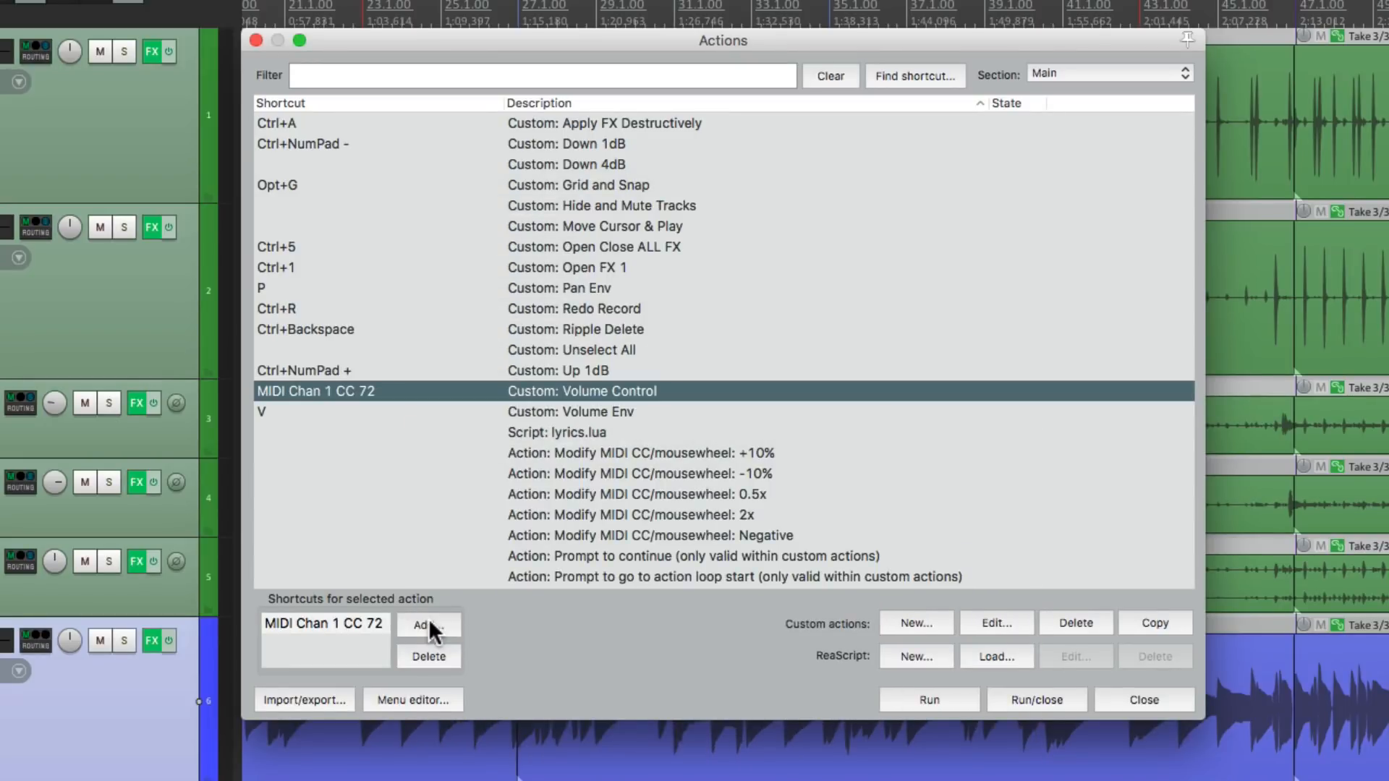
key("Escape")
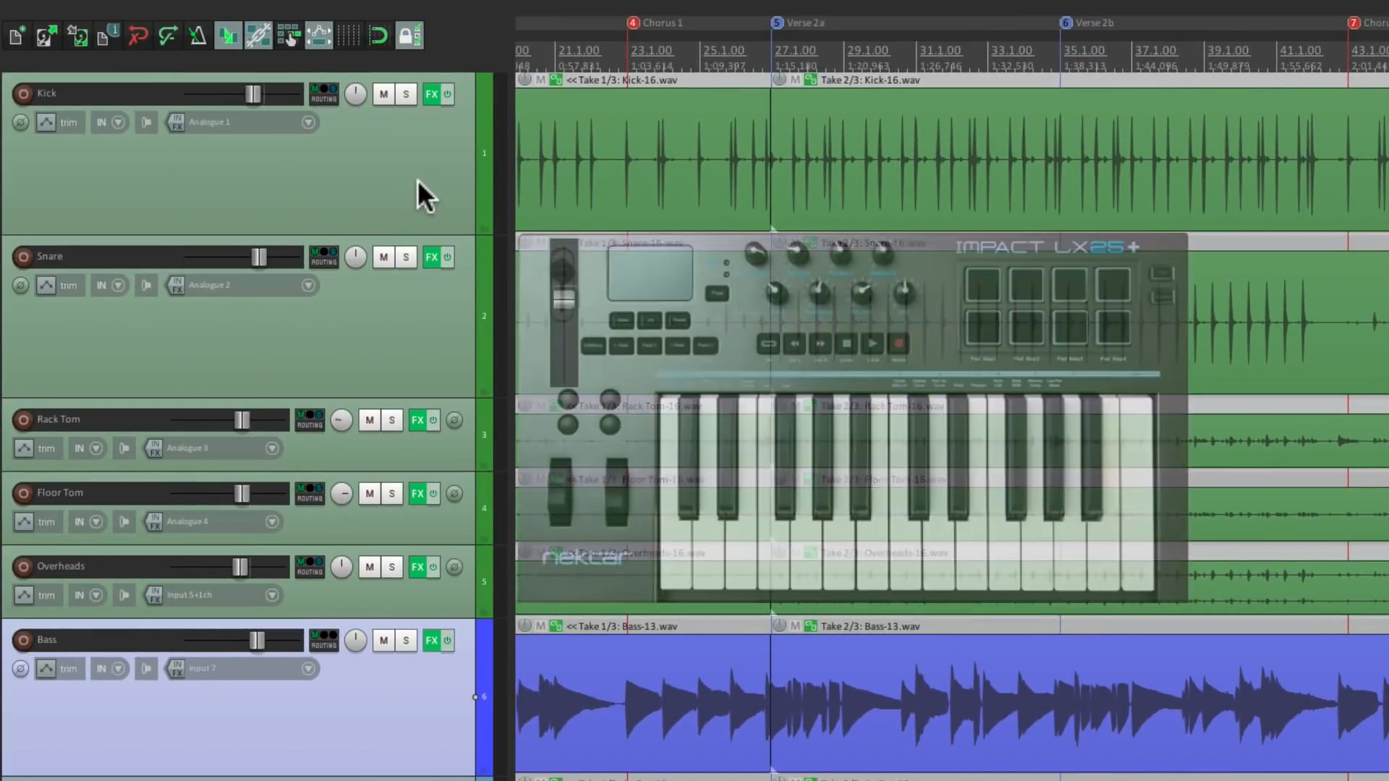
Step: Test the MIDI fader with the mouse over the Kick, Snare and Bass headers and the Kick and Snare media items
left_click(419, 180)
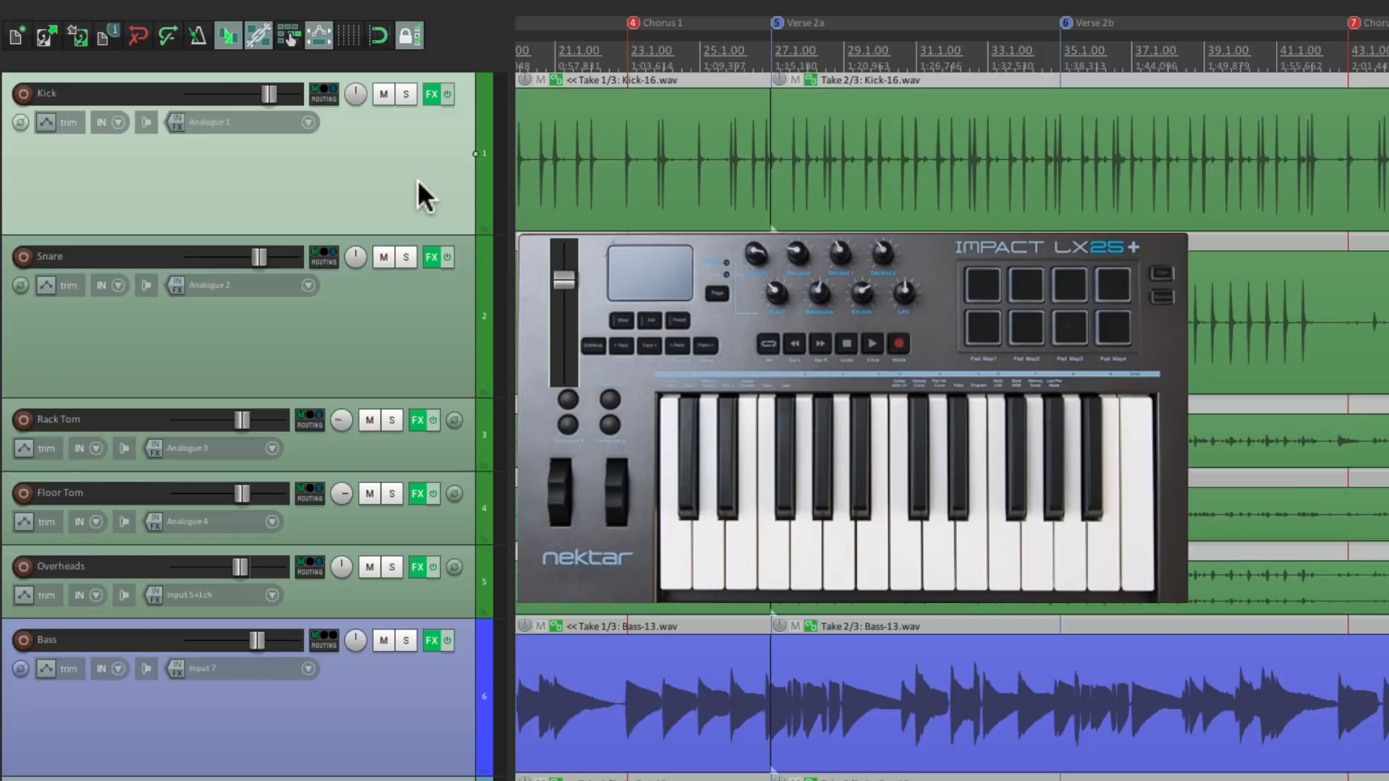
left_click(390, 302)
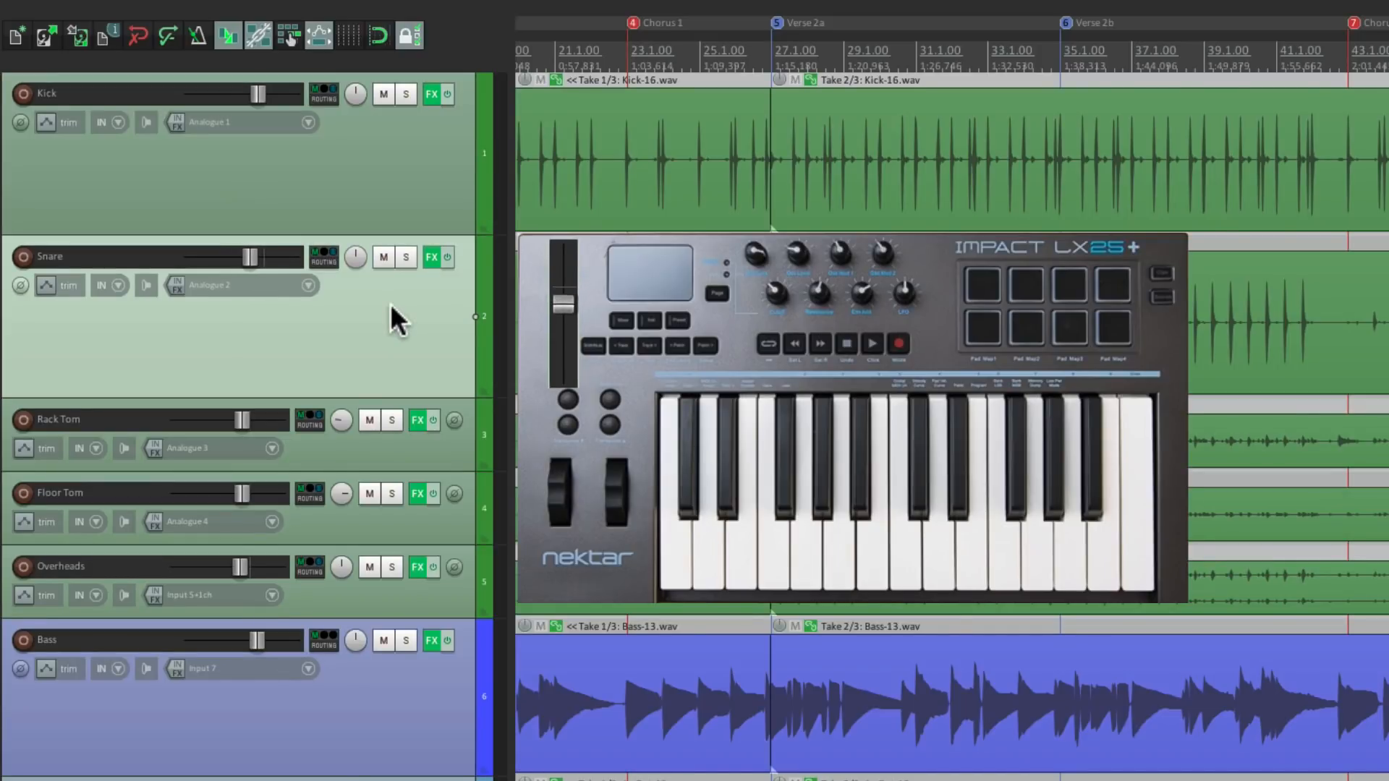
left_click(394, 716)
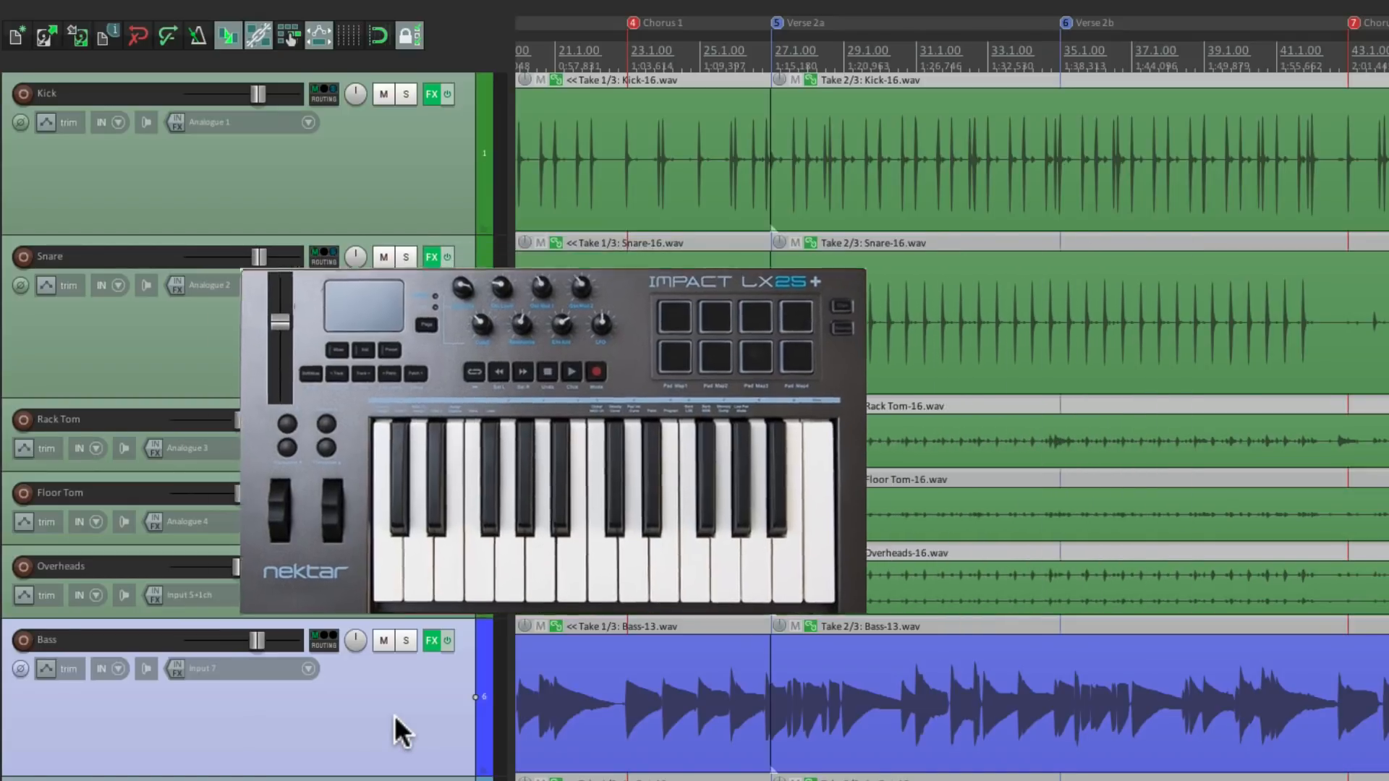
left_click(841, 100)
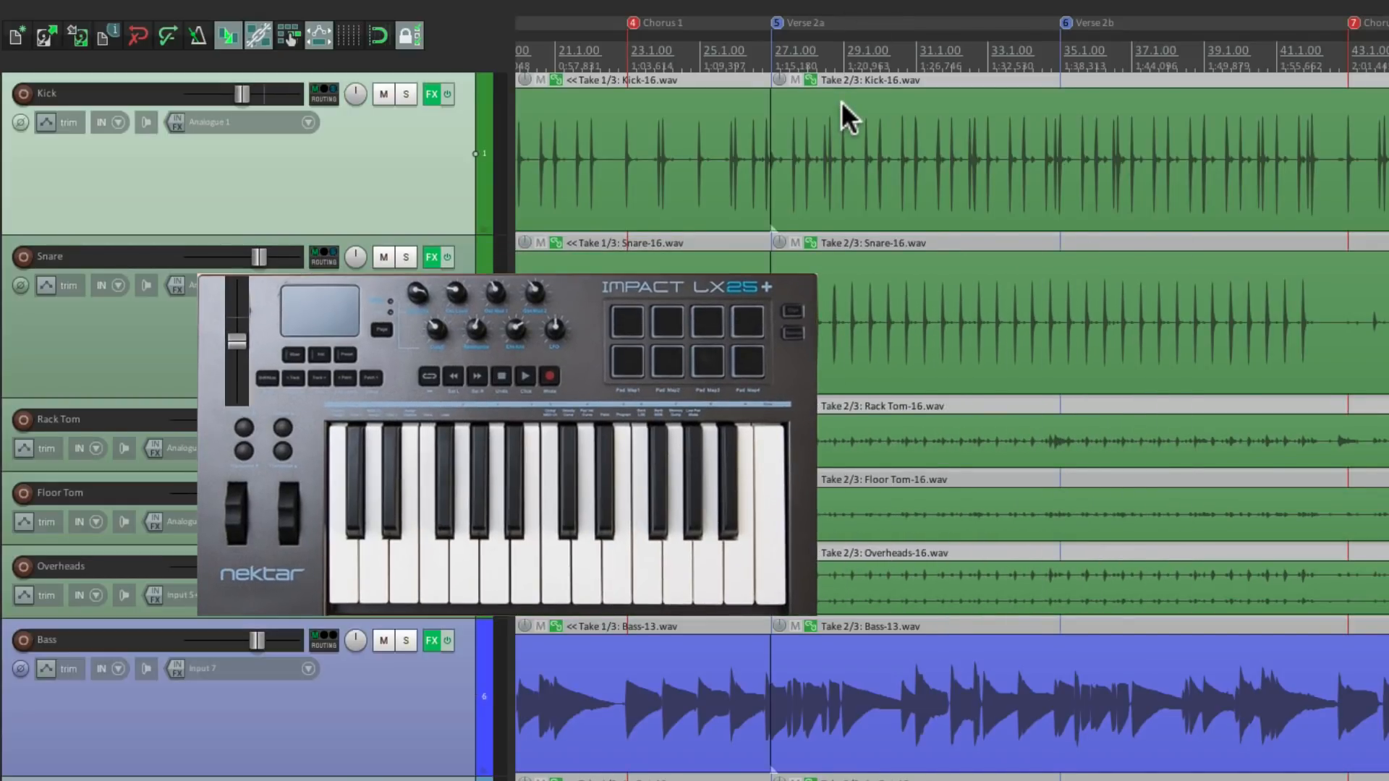
left_click(871, 270)
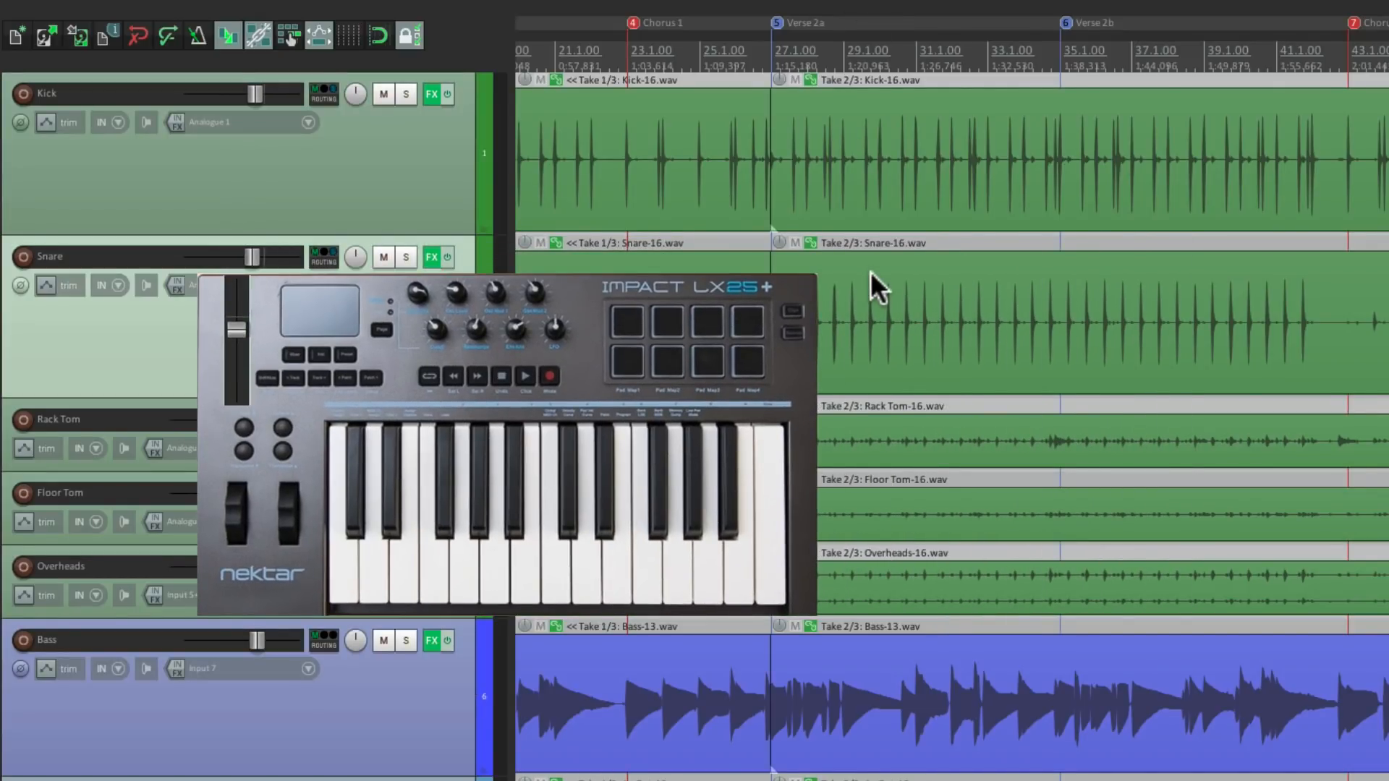
Step: Adjust the Bass track's volume with the MIDI fader, then the Kick, Snare, Overheads and Bass channels in the mixer
left_click(910, 646)
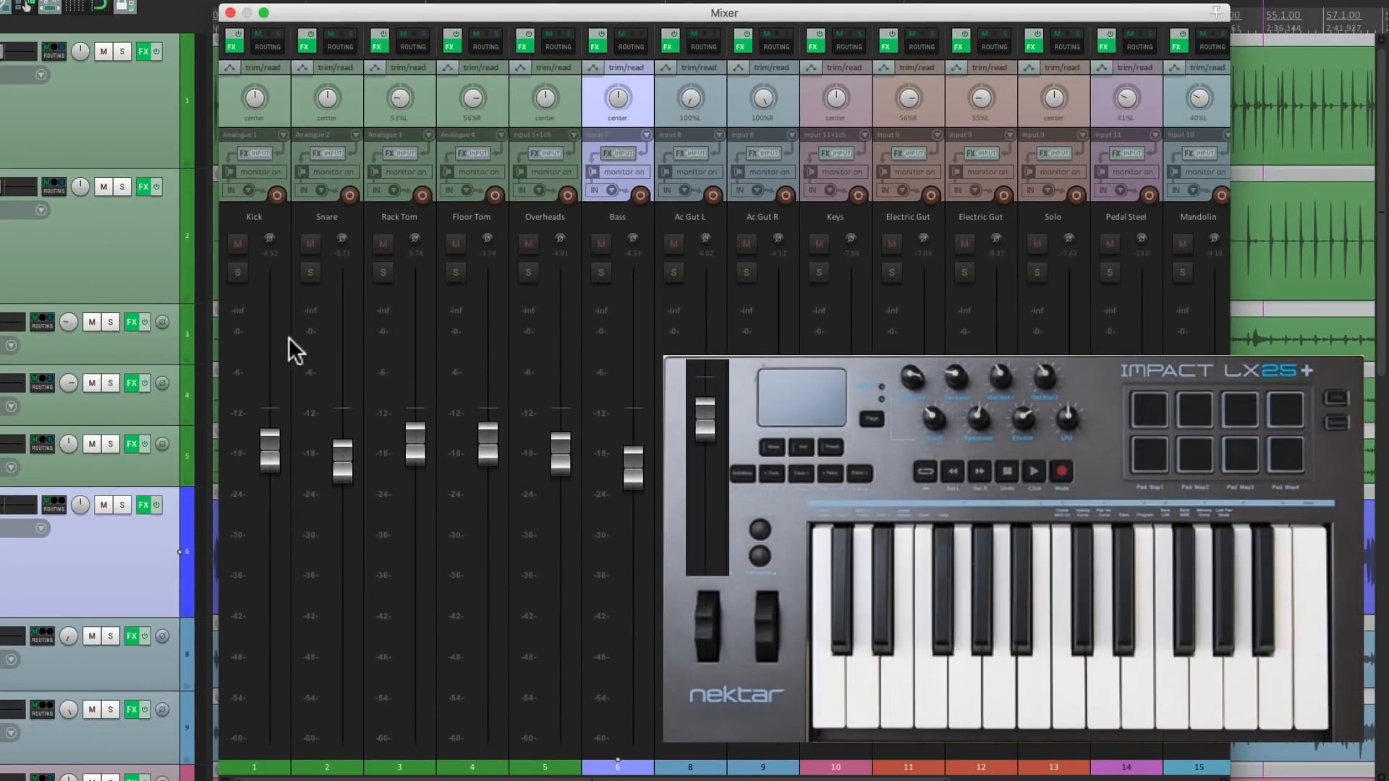
left_click(279, 342)
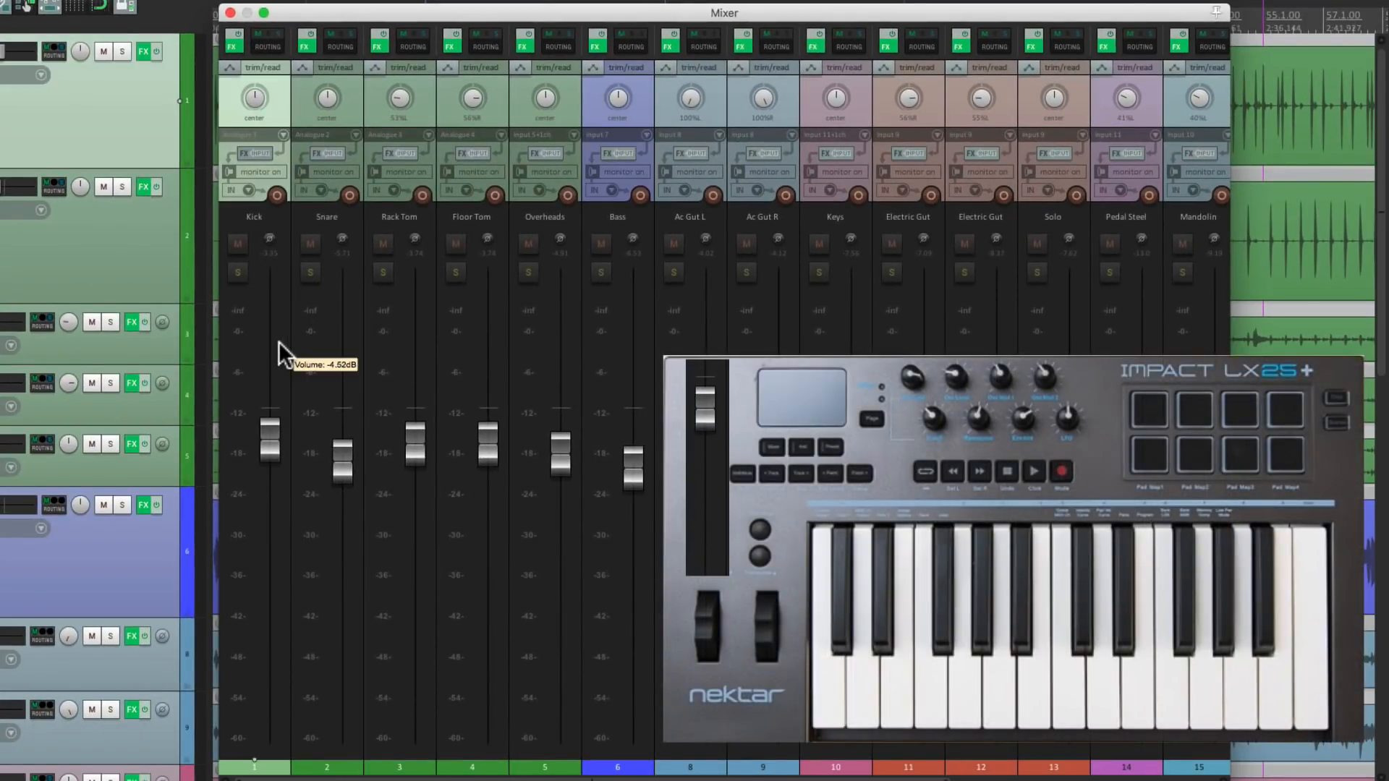
left_click(351, 330)
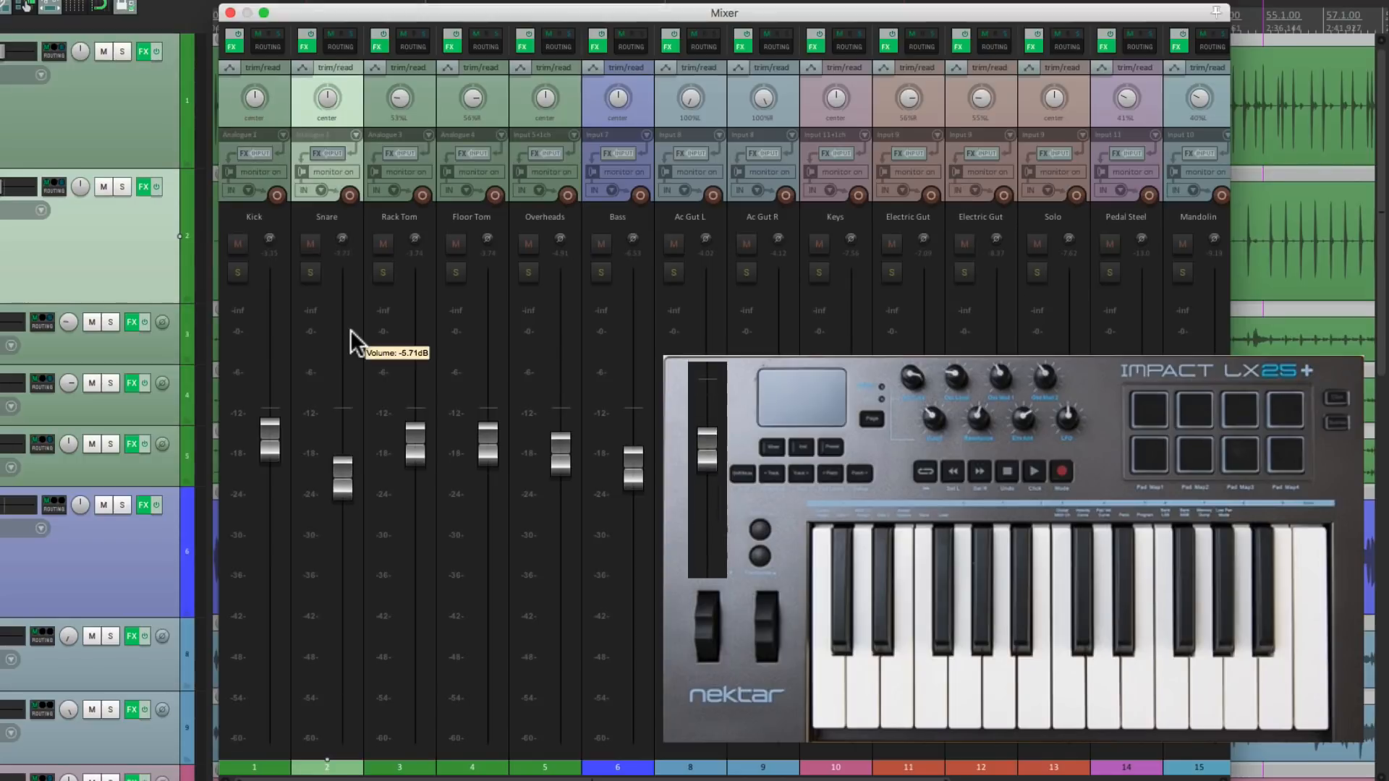
left_click(554, 327)
left_click(615, 322)
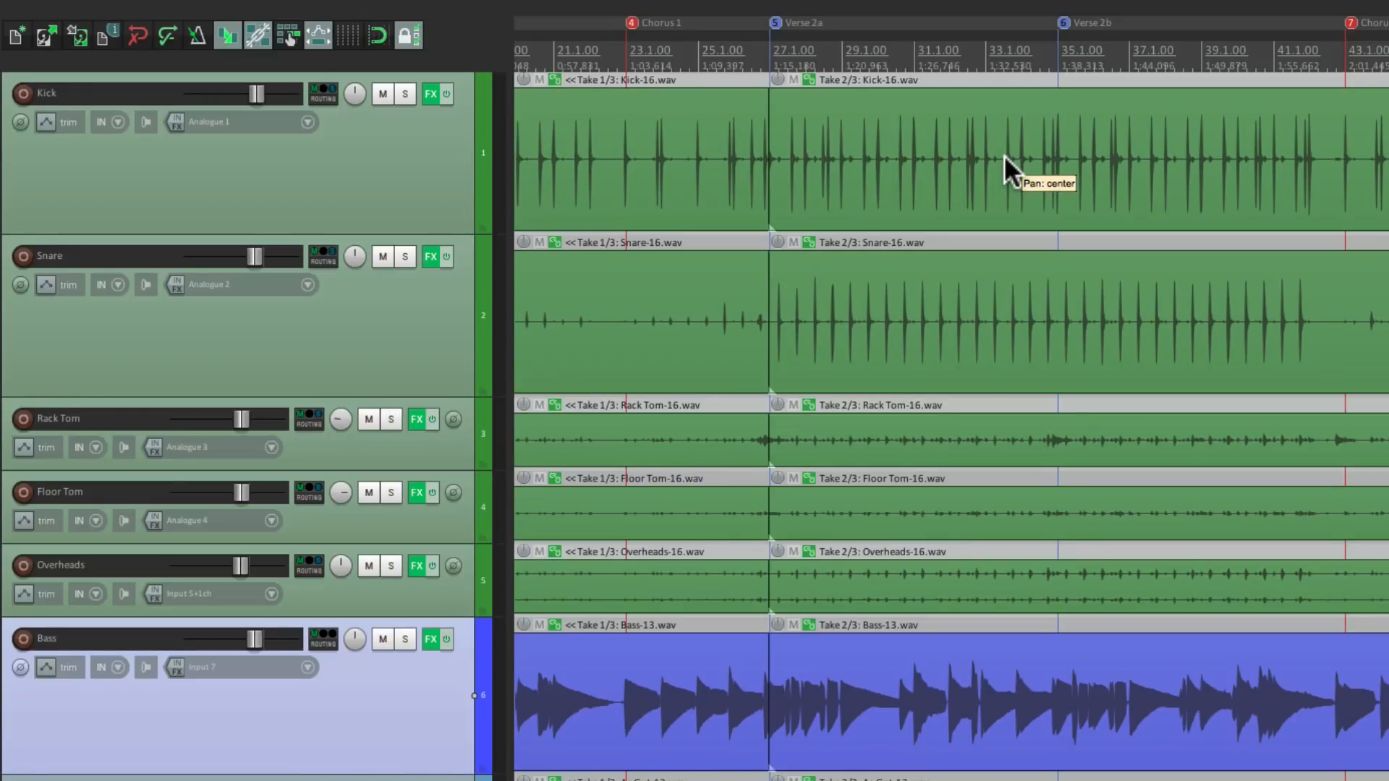
Step: Test the volume envelope action on the Kick track by toggling its envelope on and off twice
left_click(355, 175)
key("v")
key("v")
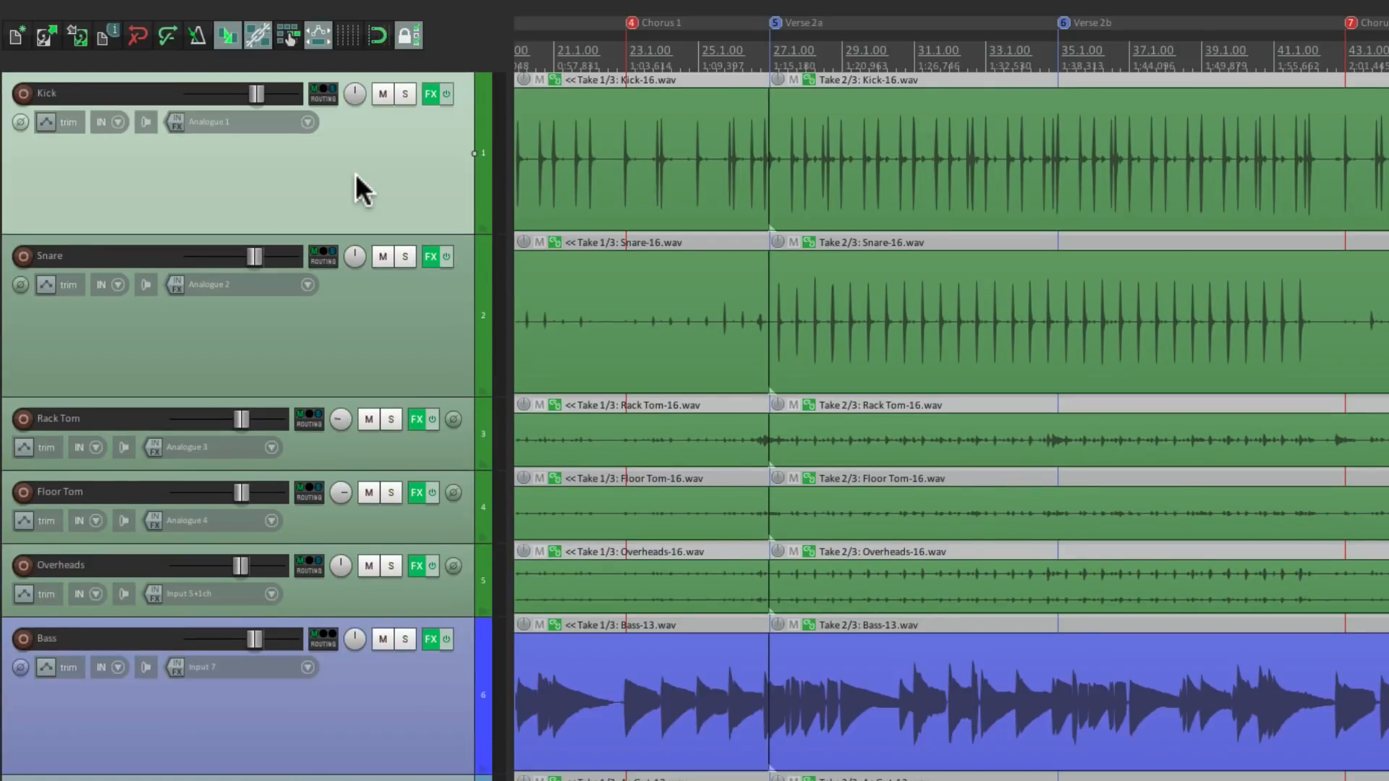
key("v")
key("v")
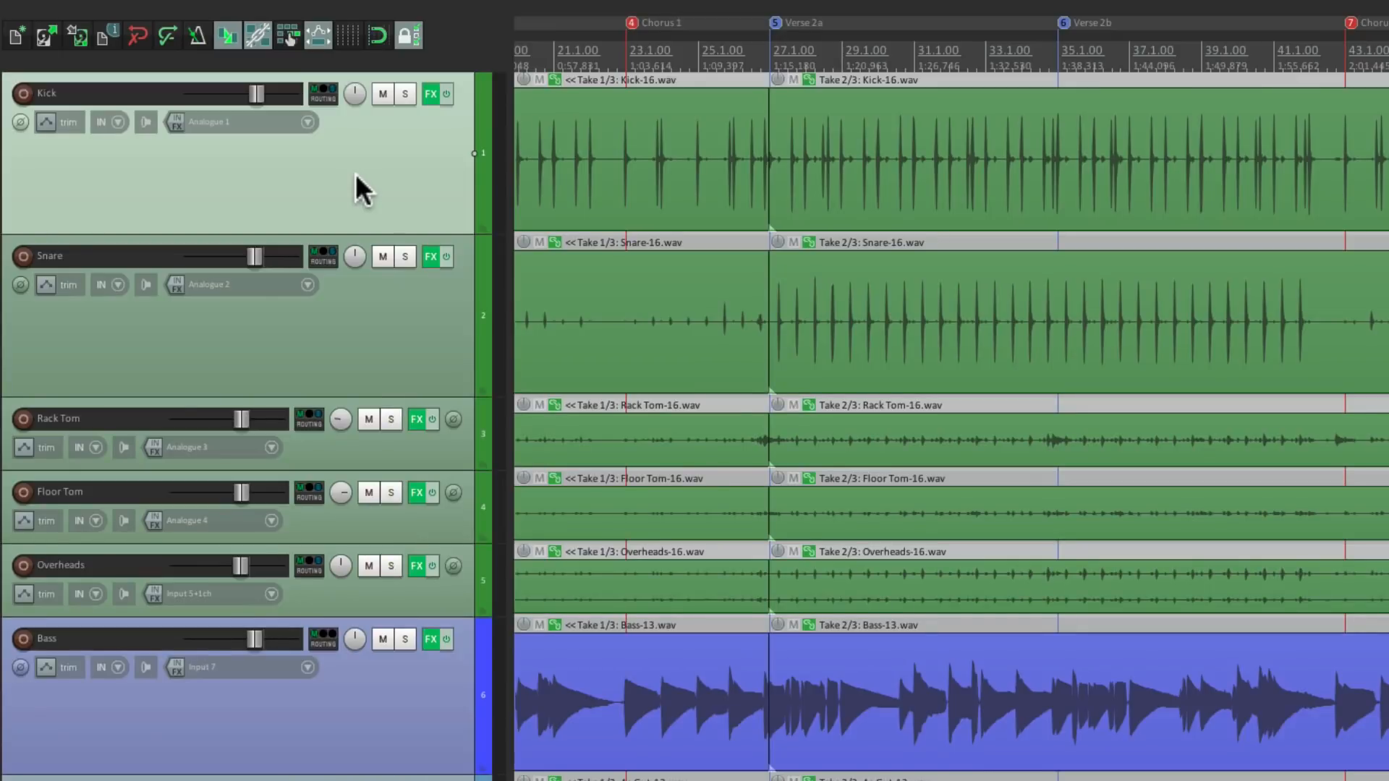